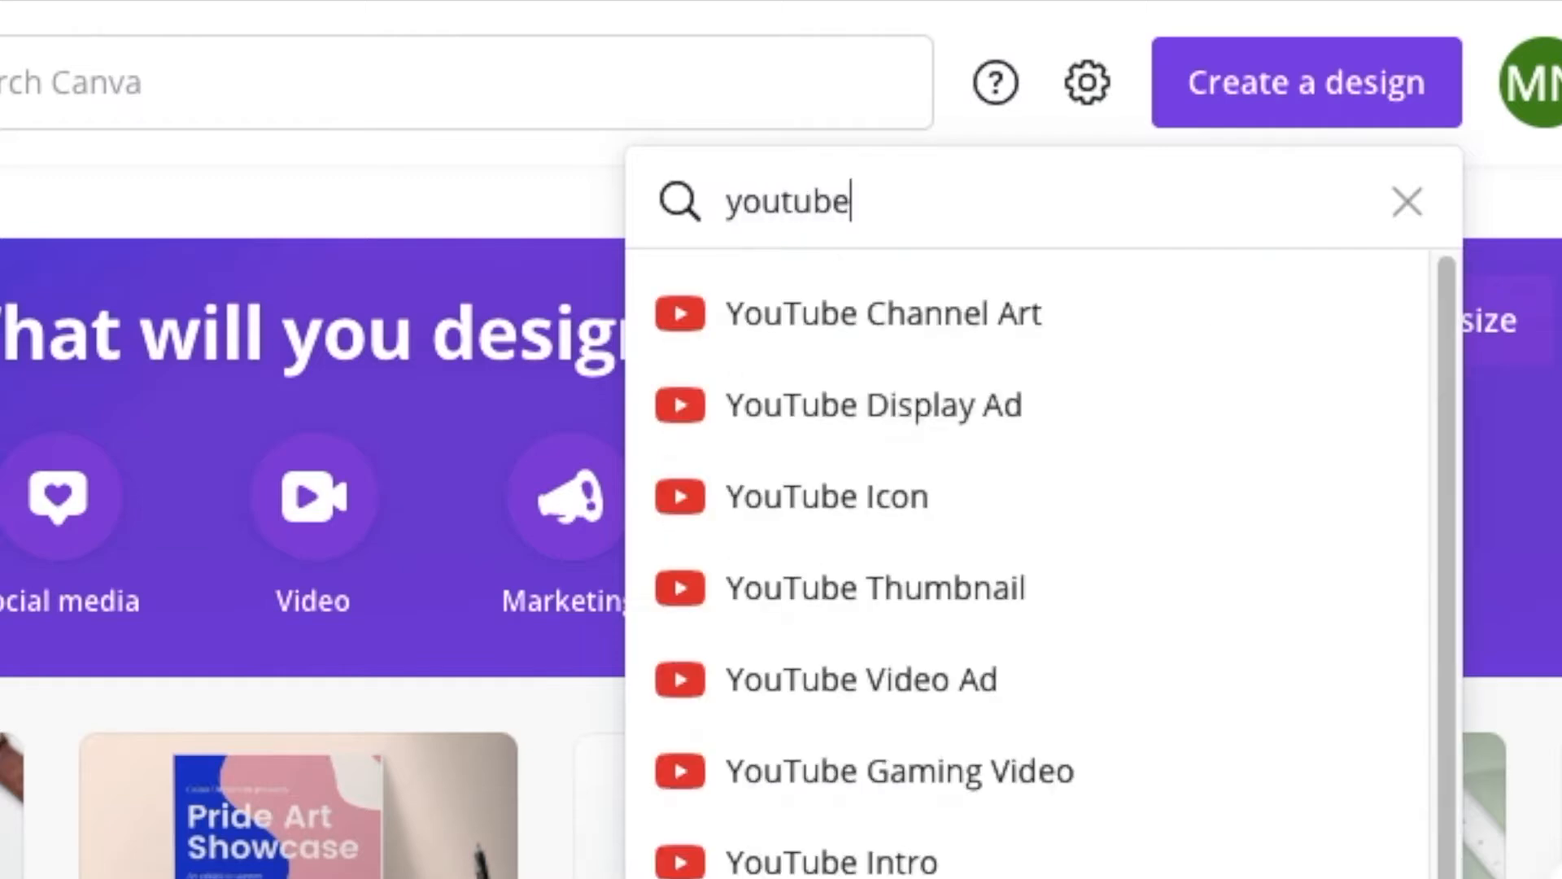
Create a new YouTube Intro design, dismissing the video editor offer, and browse the suggested intro templates.
{"action": "left_click", "coordinate": [895, 864]}
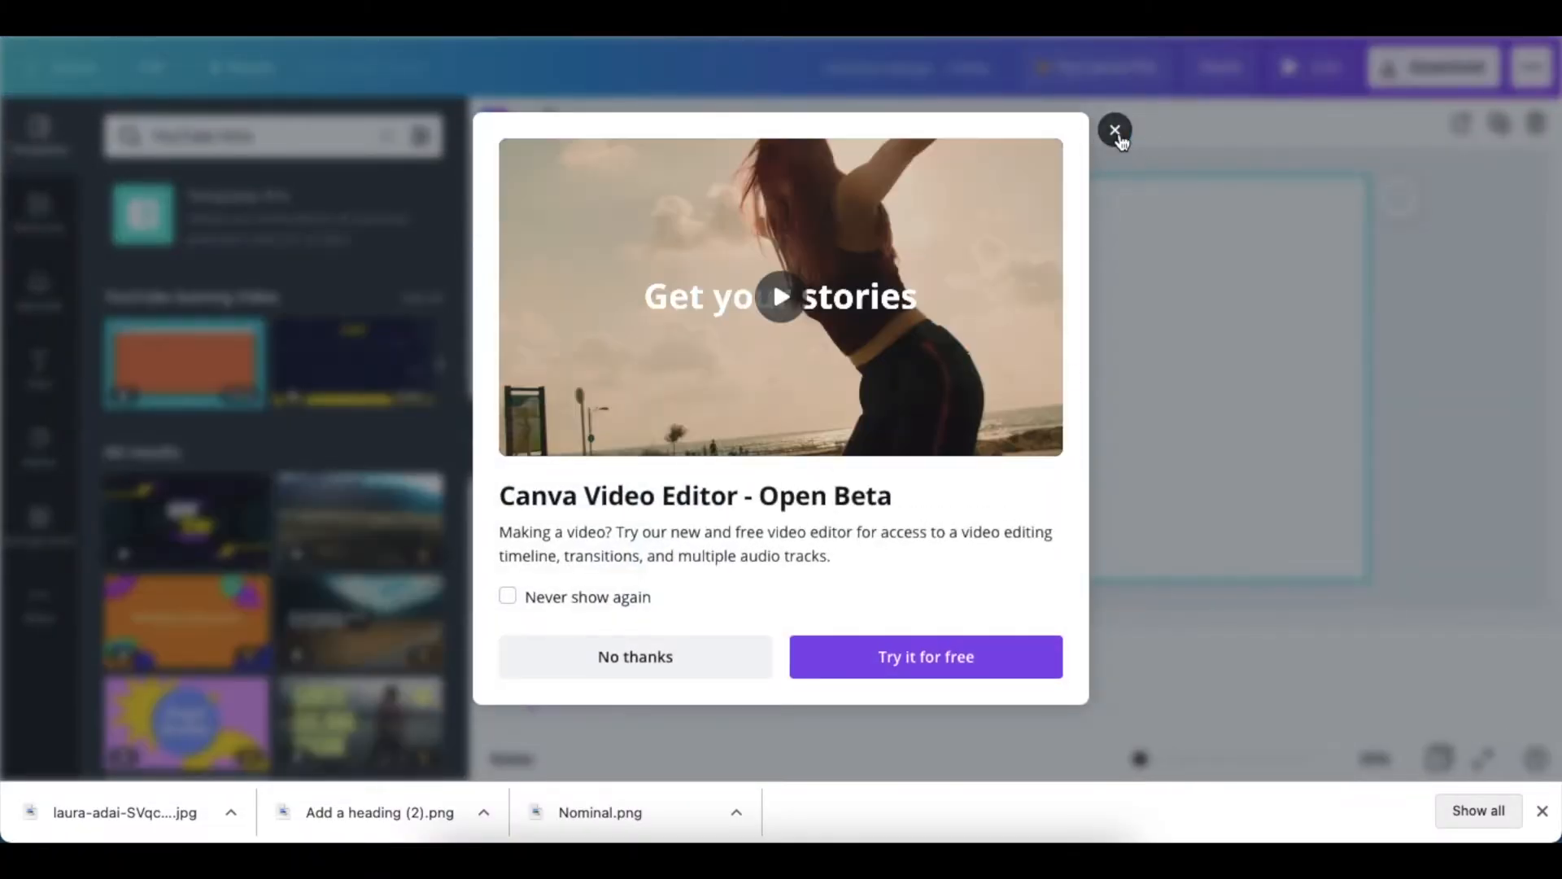
{"action": "left_click", "coordinate": [1115, 130]}
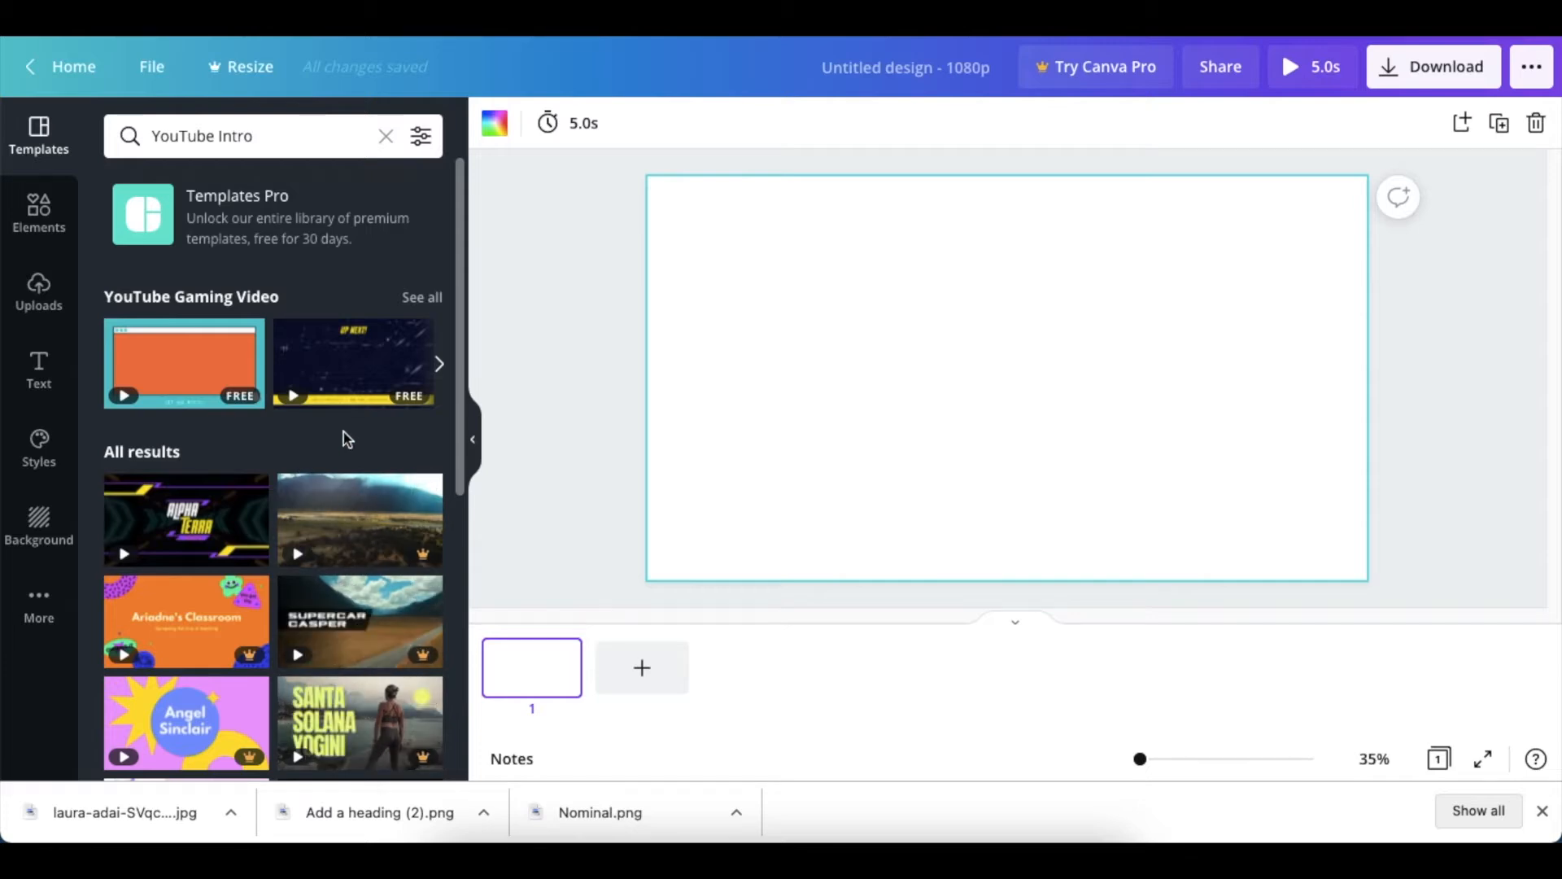
{"action": "scroll", "coordinate": [346, 443], "scroll_direction": "down", "scroll_amount": 5}
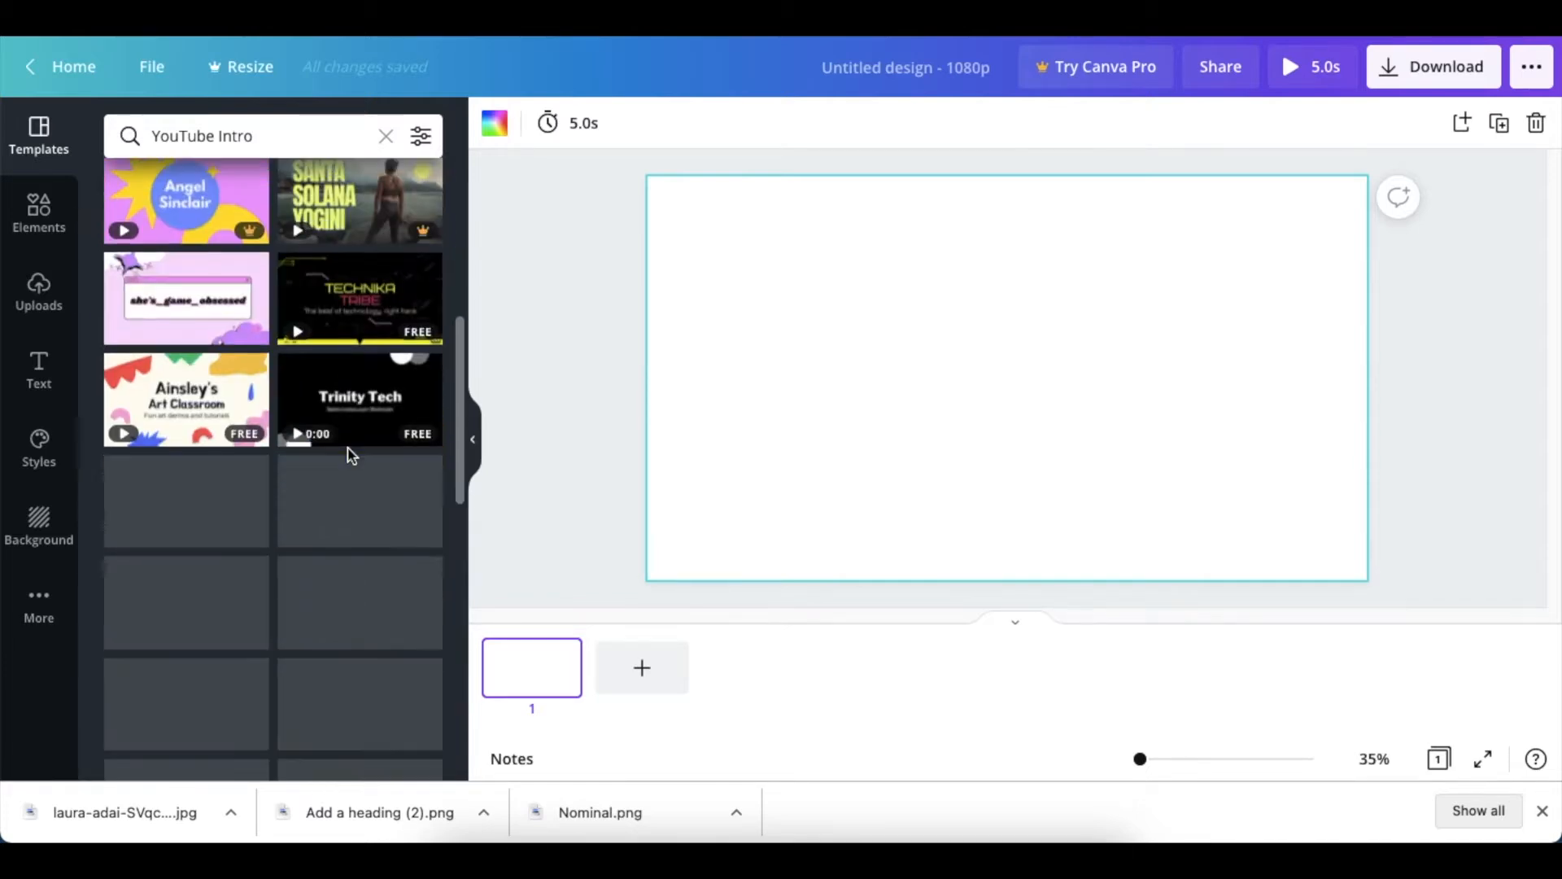
{"action": "scroll", "coordinate": [348, 449], "scroll_direction": "down", "scroll_amount": 5}
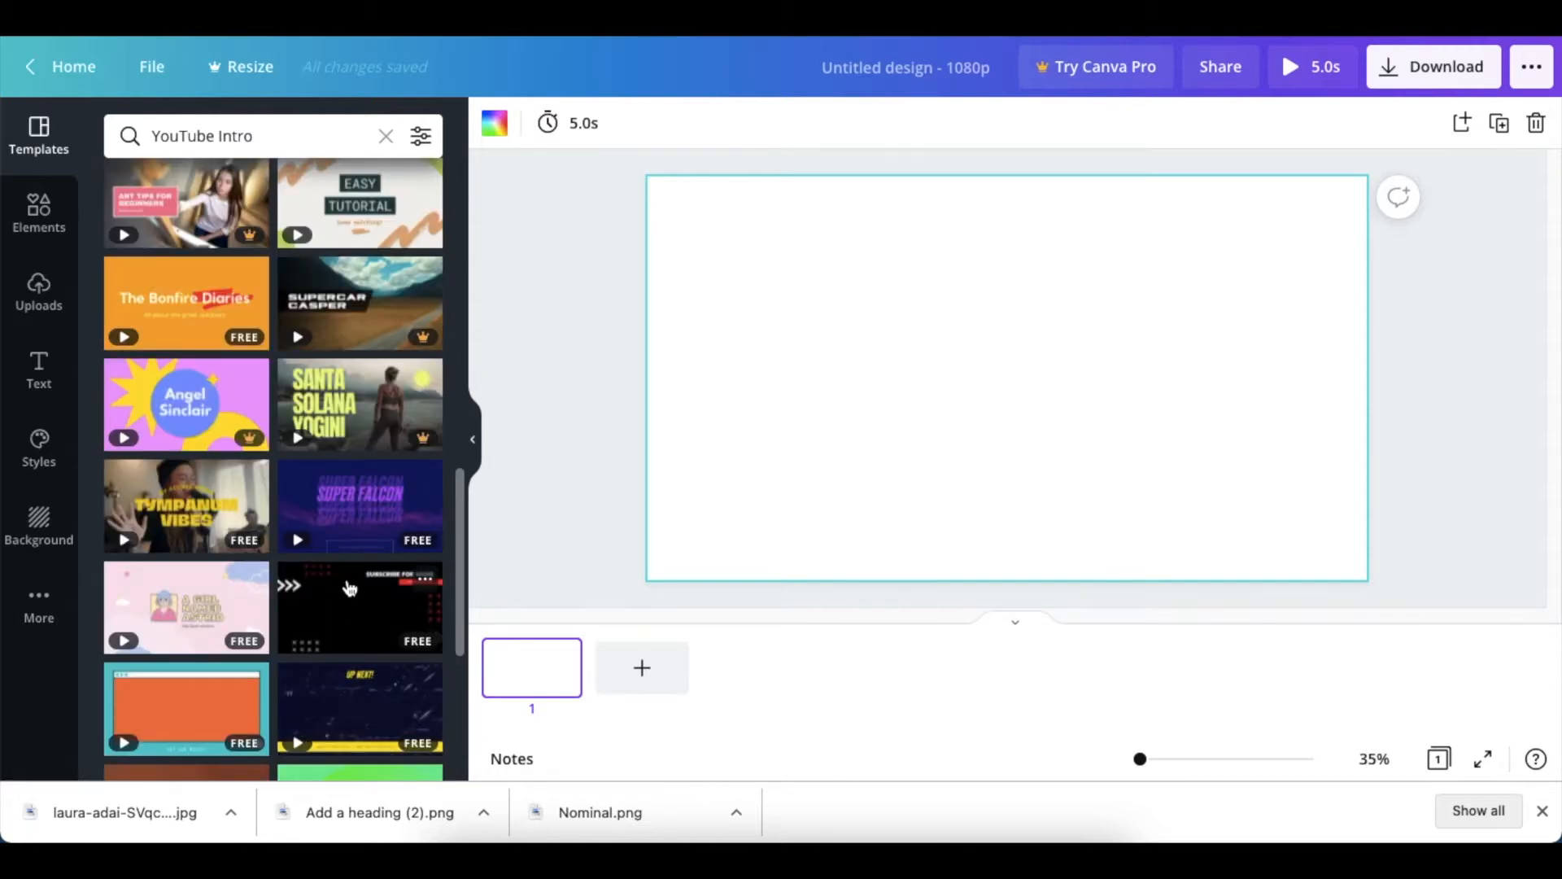
{"action": "scroll", "coordinate": [350, 589], "scroll_direction": "up", "scroll_amount": 10}
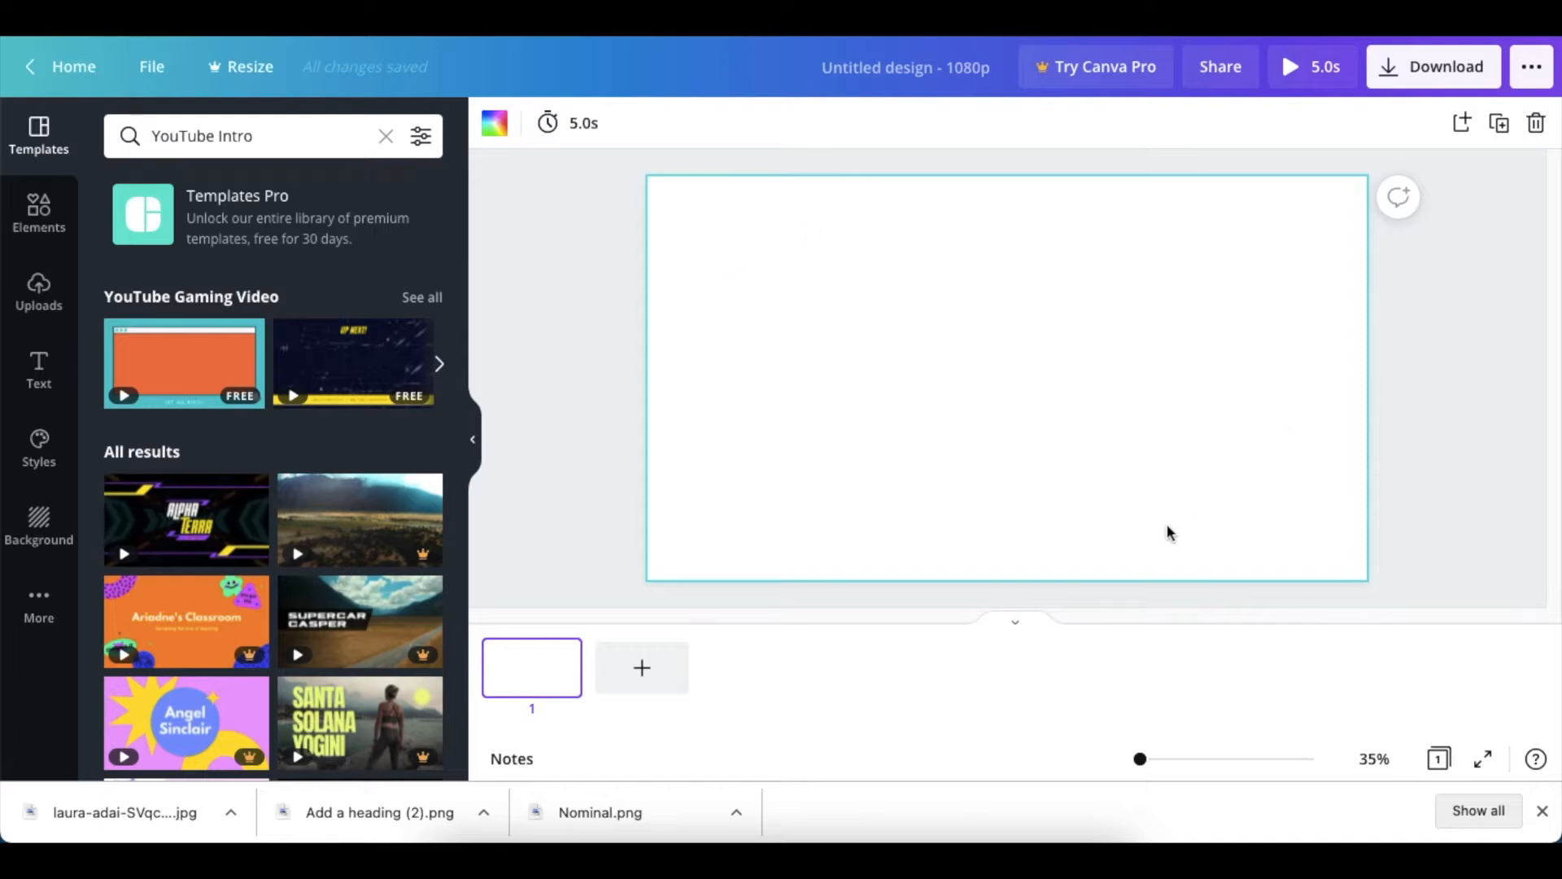
Fill the blank page's background with a custom muted pink colour, #C48AB5.
{"action": "left_click", "coordinate": [494, 127]}
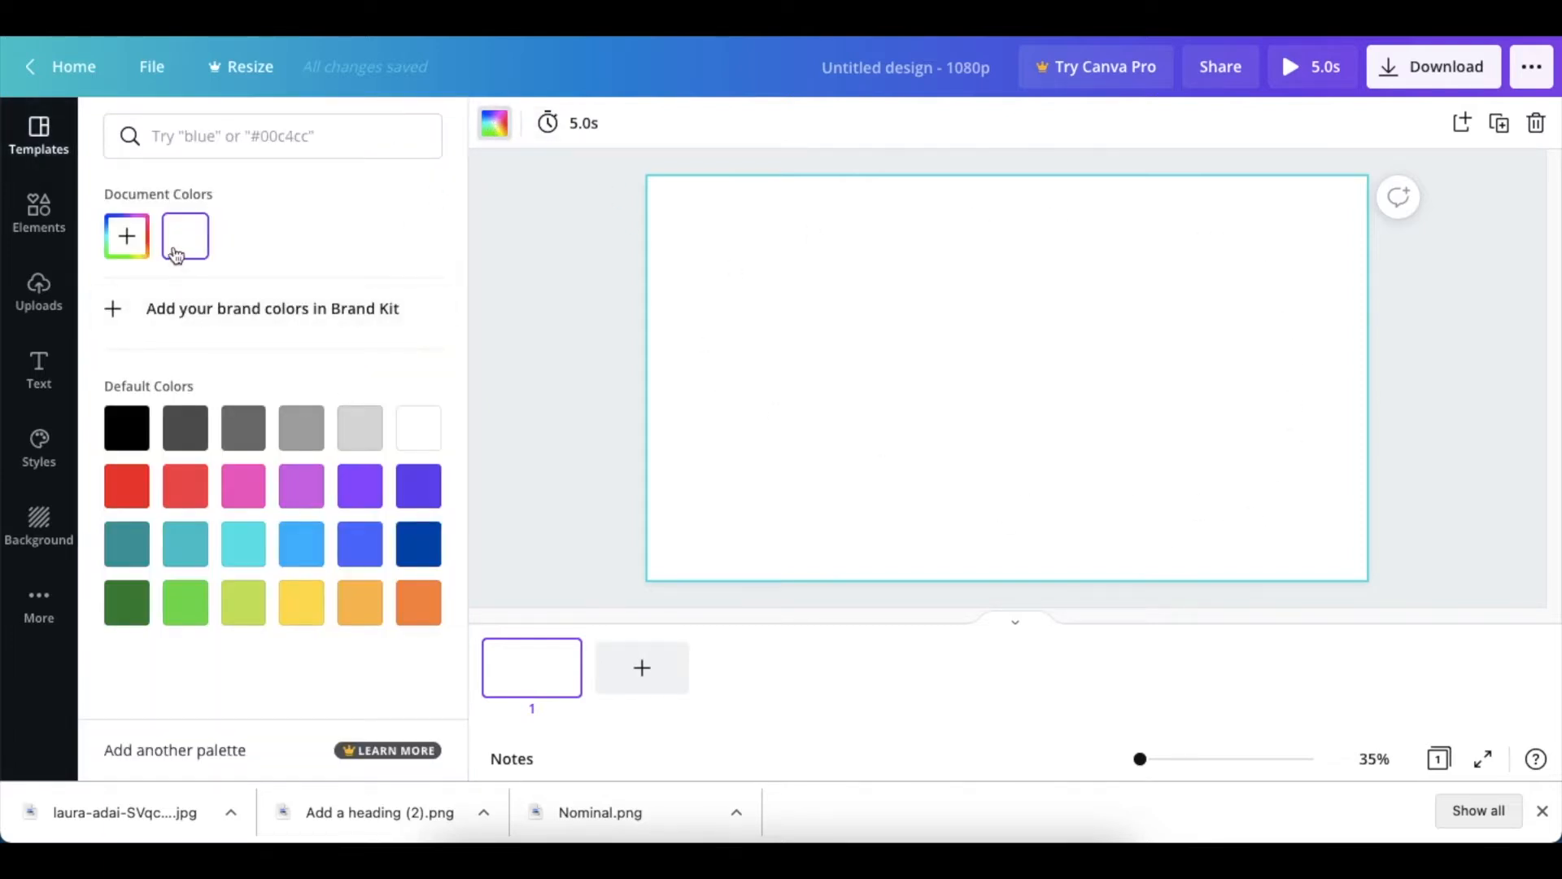
{"action": "left_click", "coordinate": [128, 239]}
{"action": "left_click_drag", "start_coordinate": [142, 426], "coordinate": [415, 456]}
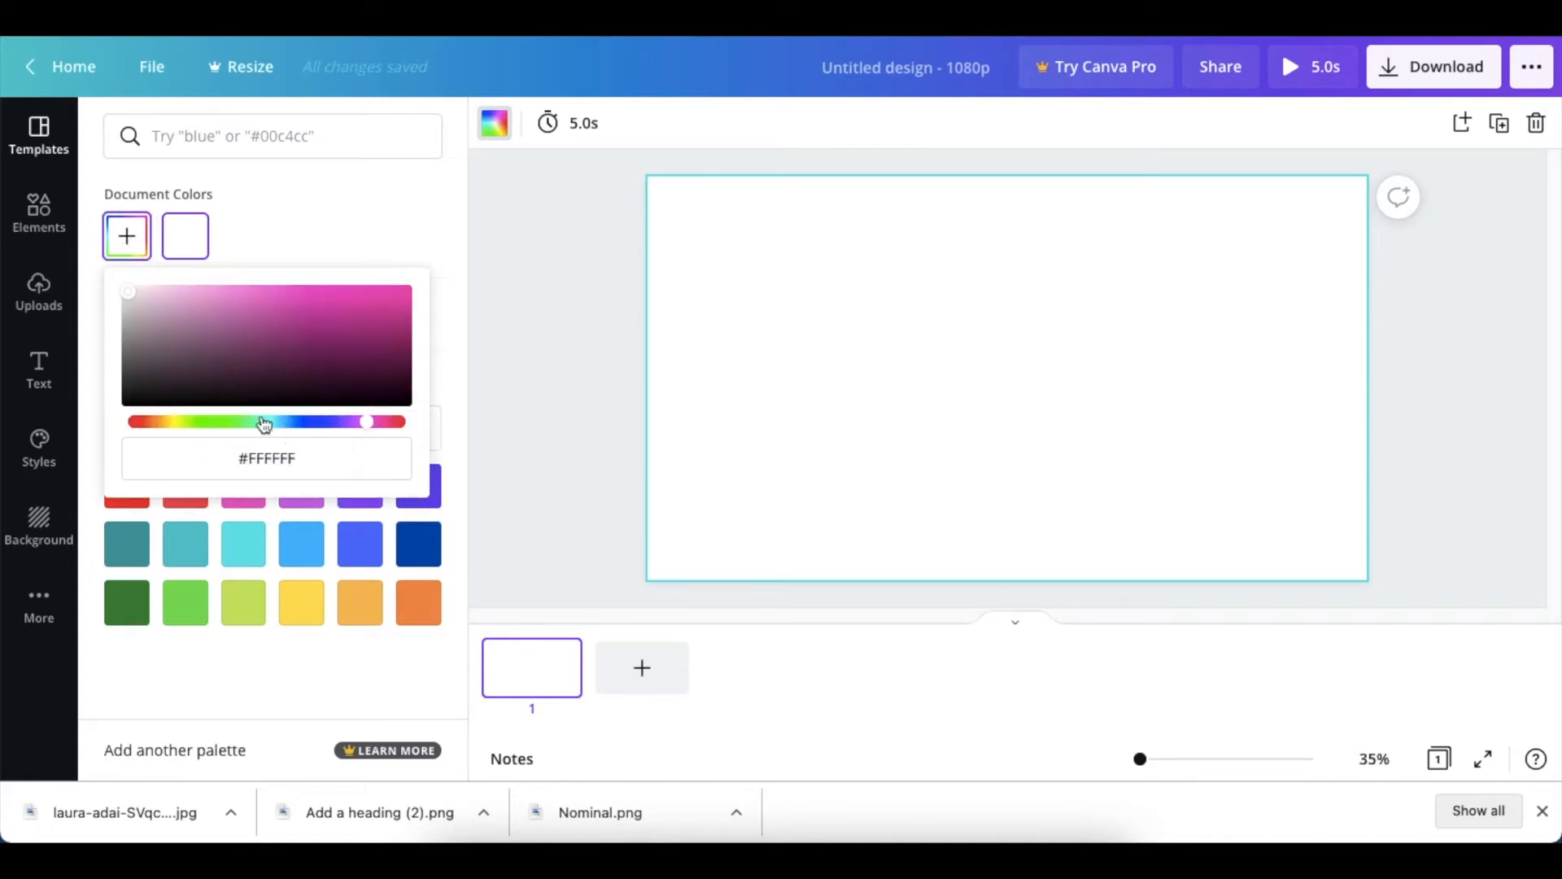
{"action": "left_click_drag", "start_coordinate": [128, 292], "coordinate": [208, 312]}
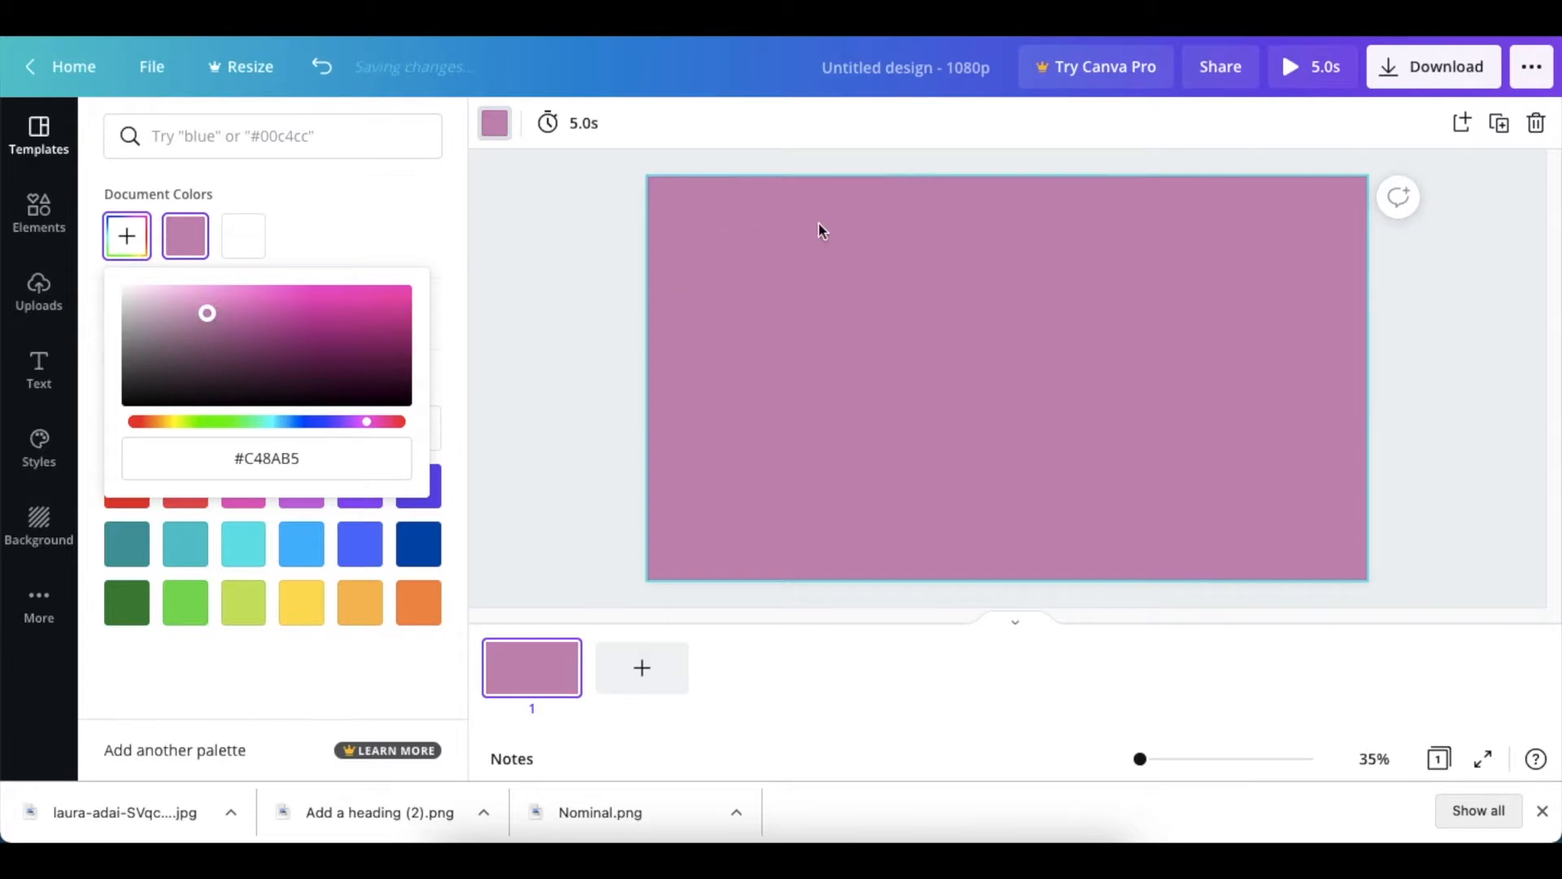
{"action": "left_click", "coordinate": [567, 338]}
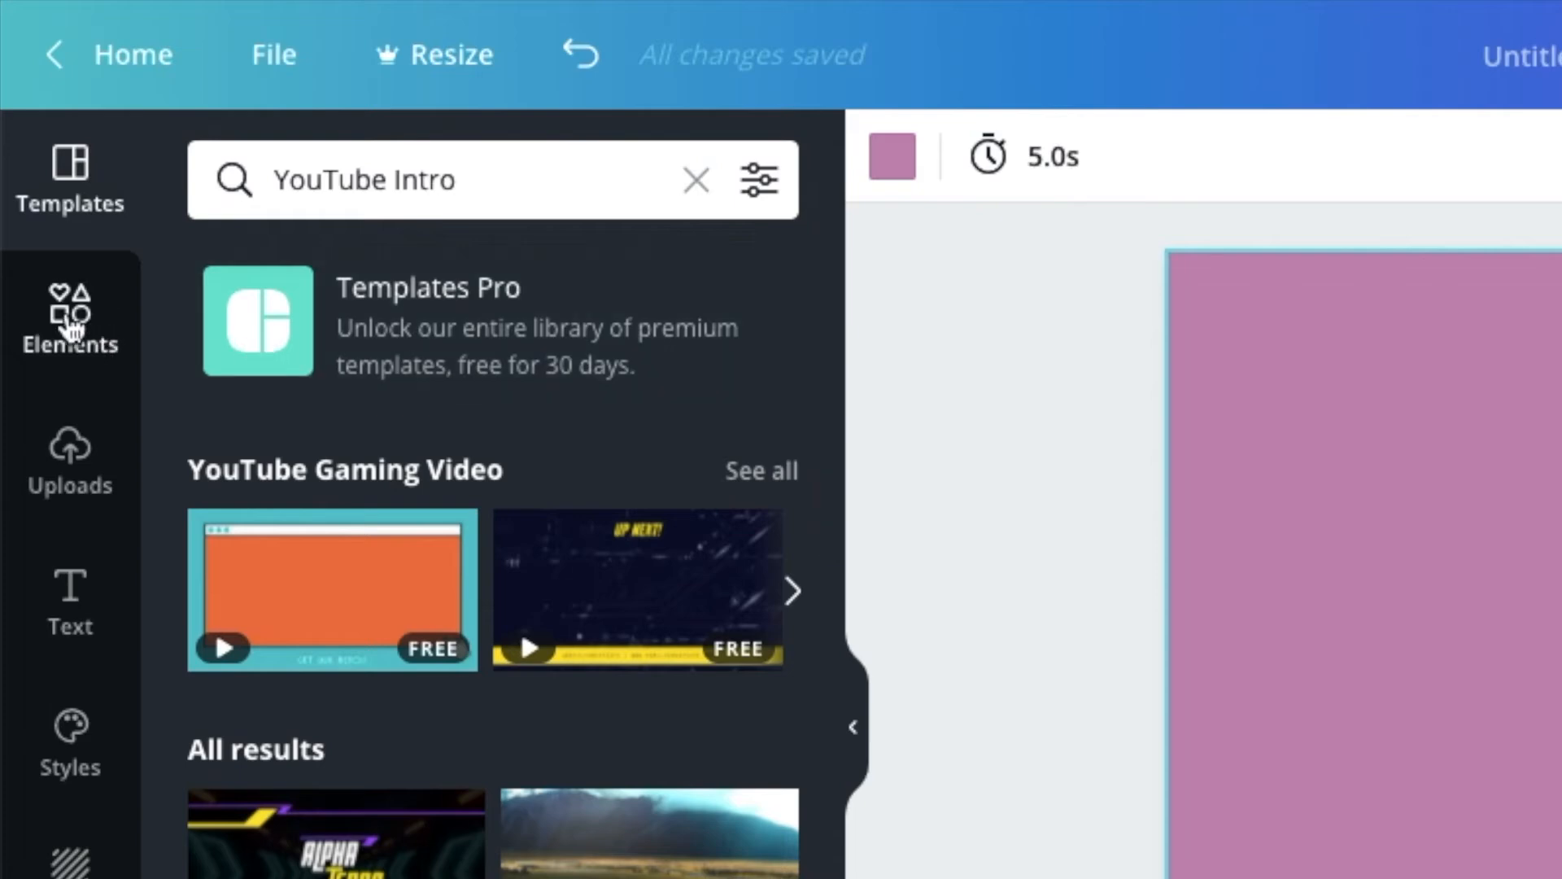
Search the elements library for "effects" and limit the results to graphics.
{"action": "left_click", "coordinate": [72, 329]}
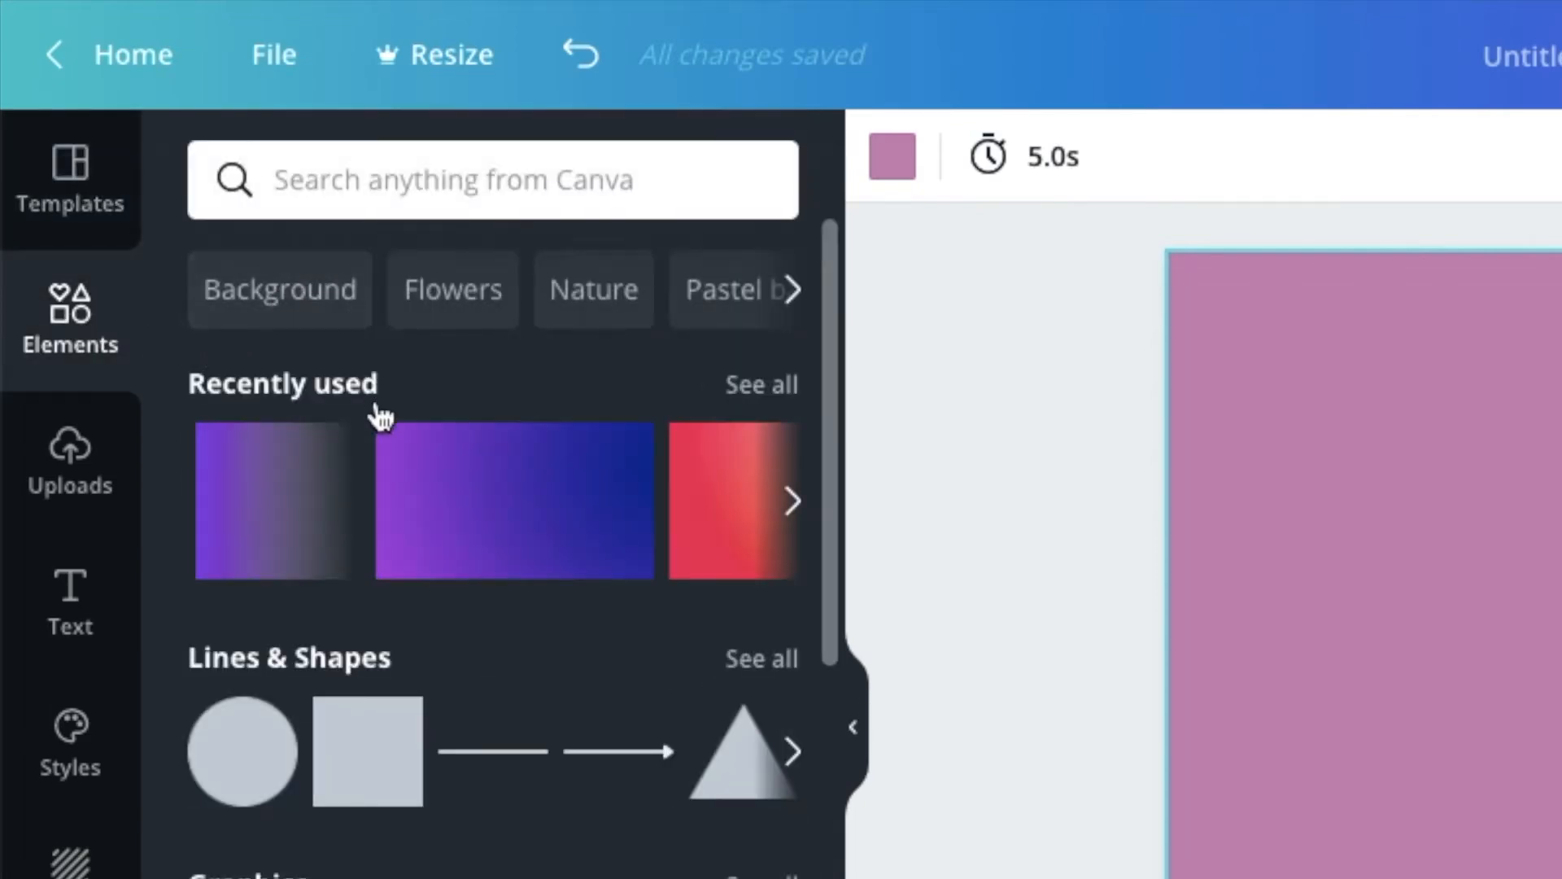
{"action": "left_click", "coordinate": [398, 189]}
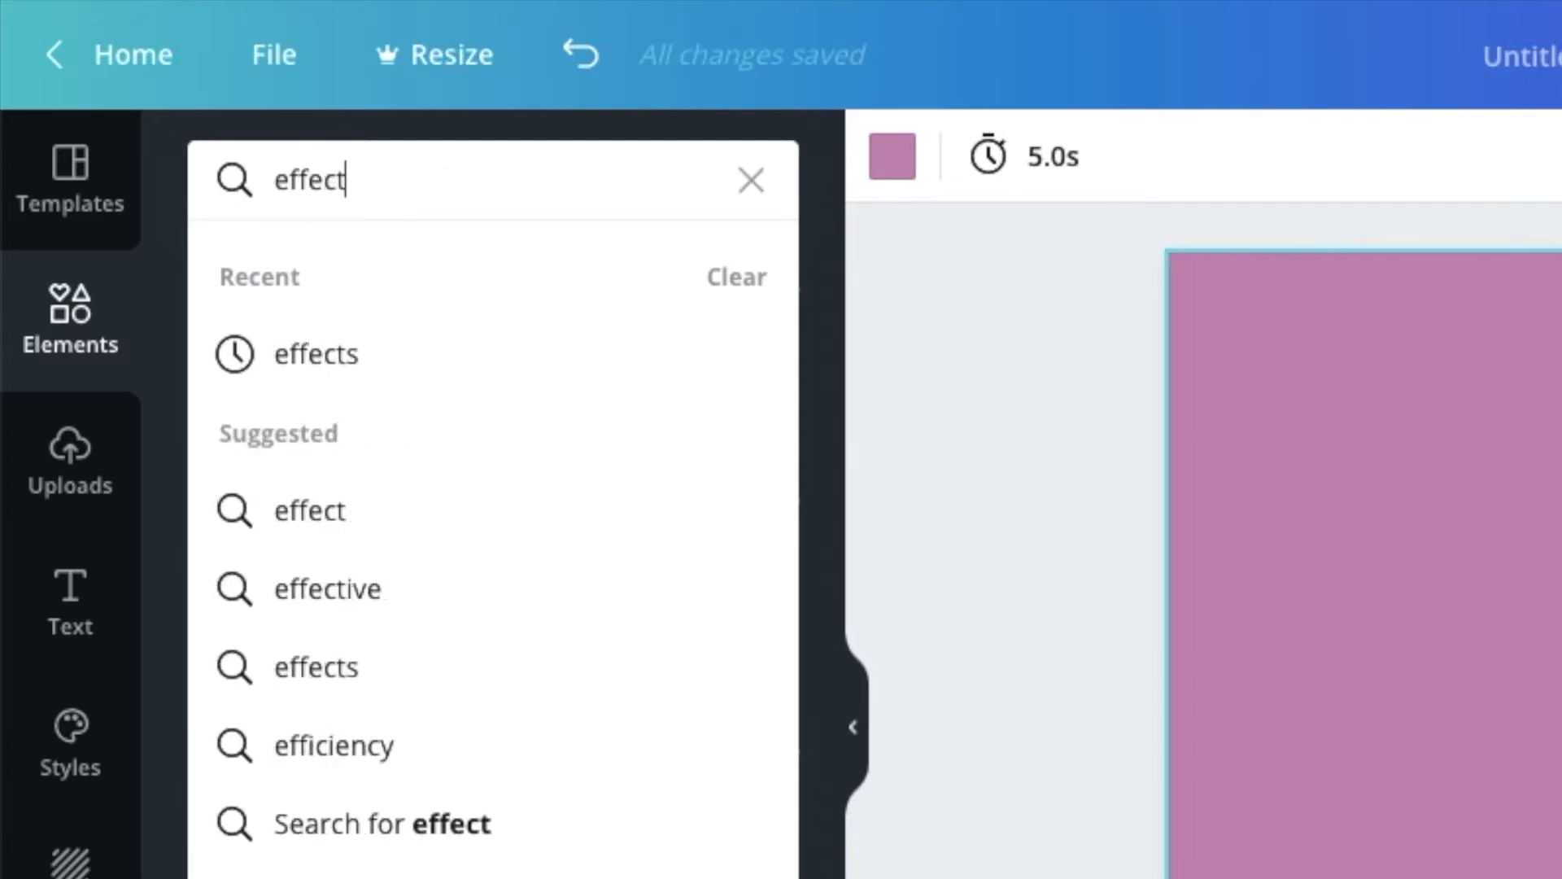
{"action": "type", "text": "effects"}
{"action": "key", "text": "Return"}
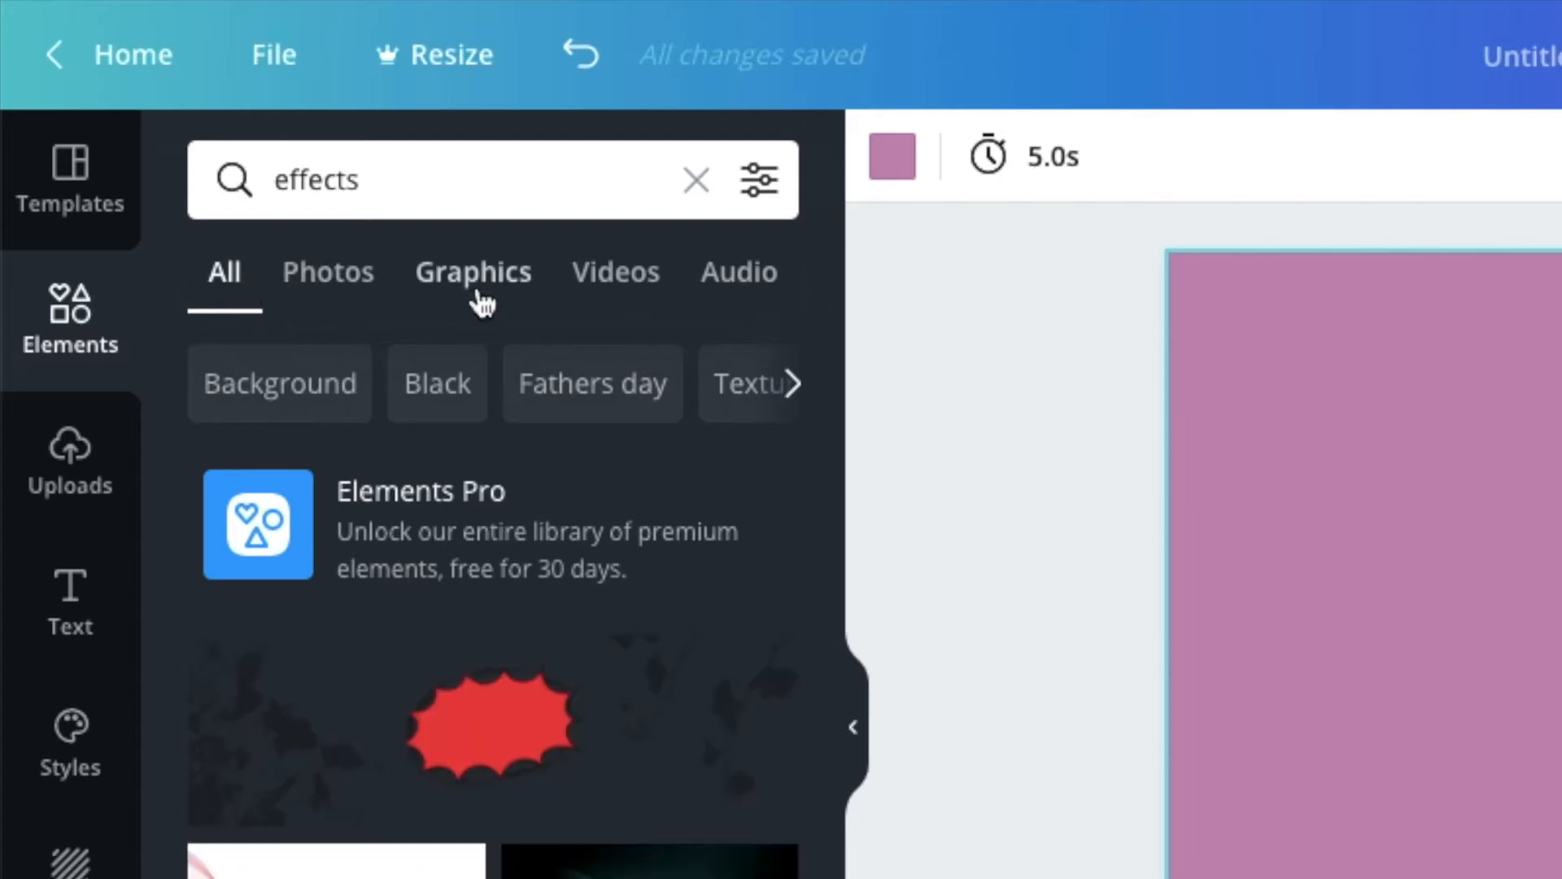
{"action": "left_click", "coordinate": [486, 277]}
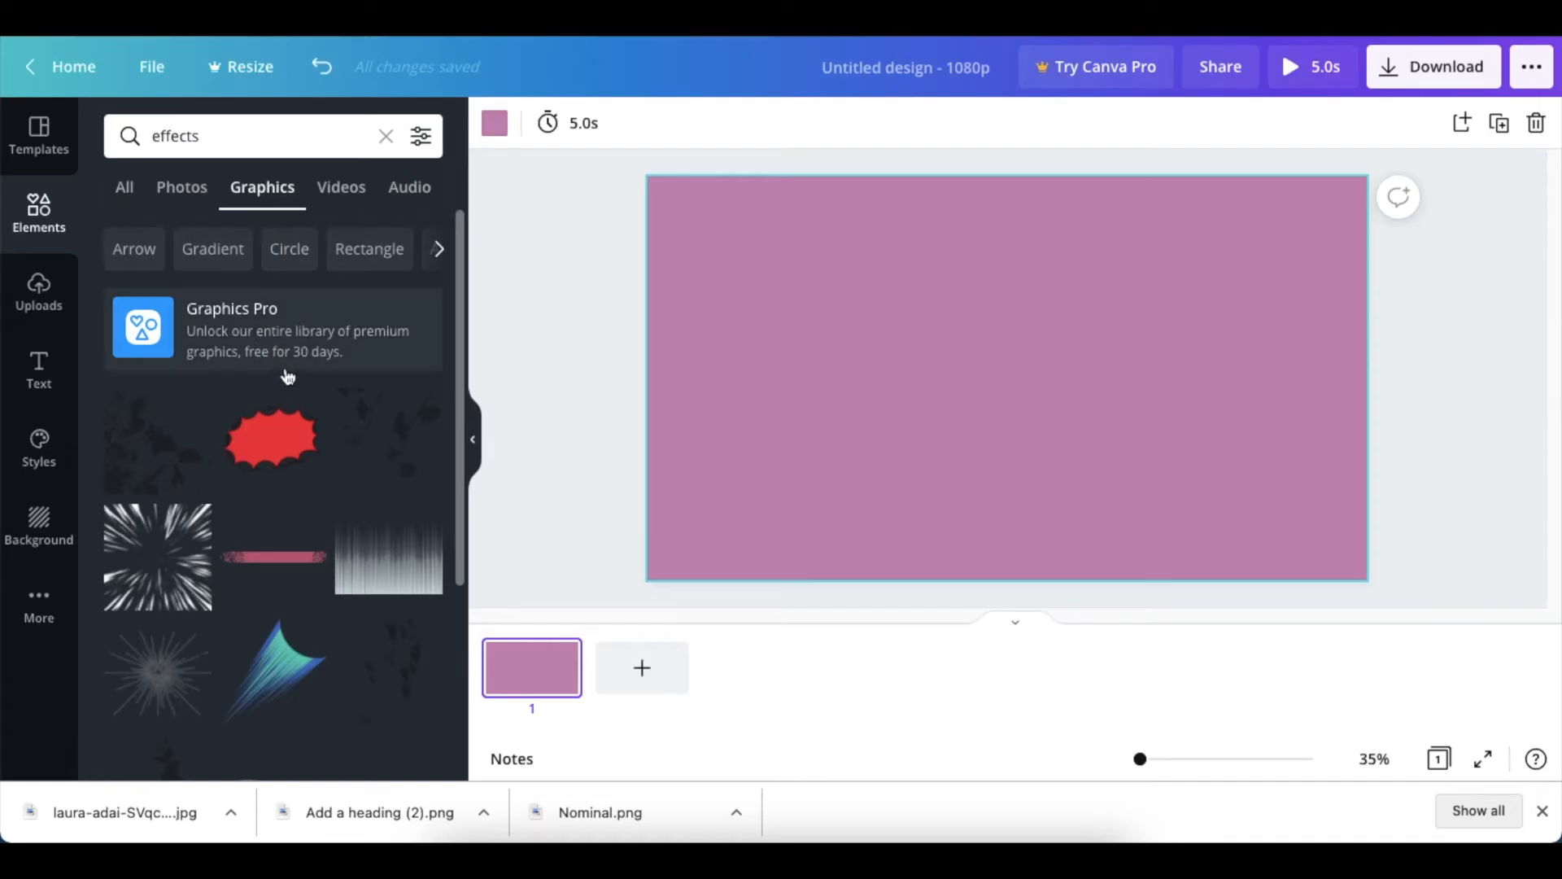
Find the animated gradient liquid graphic with two swirling drops among the effects and add it to the page.
{"action": "scroll", "coordinate": [577, 743], "scroll_direction": "down", "scroll_amount": 4}
{"action": "scroll", "coordinate": [318, 446], "scroll_direction": "down", "scroll_amount": 15}
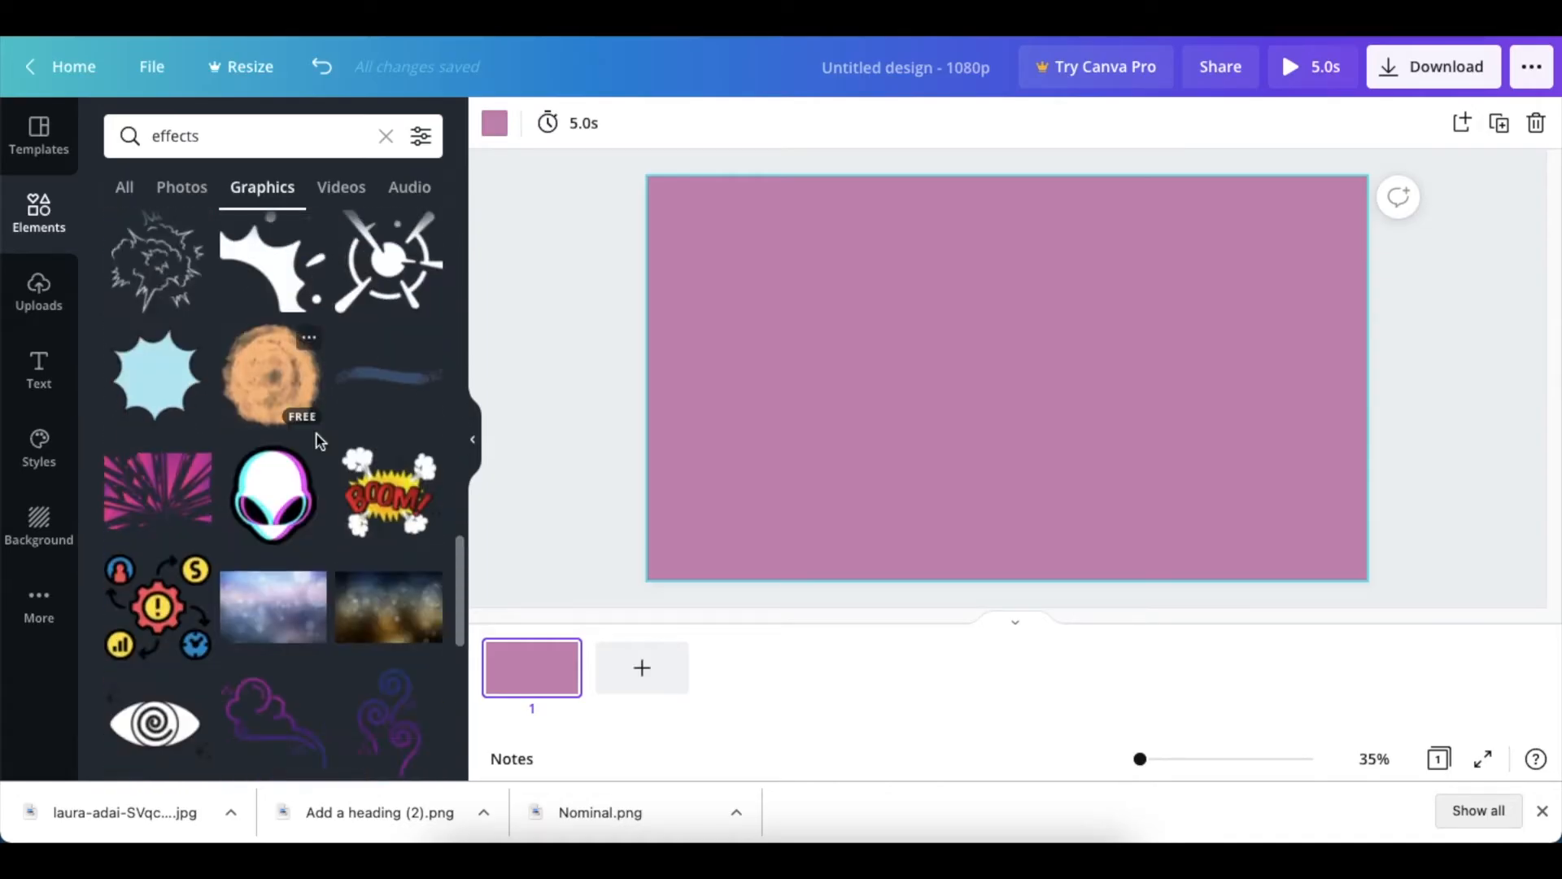
{"action": "scroll", "coordinate": [318, 441], "scroll_direction": "down", "scroll_amount": 15}
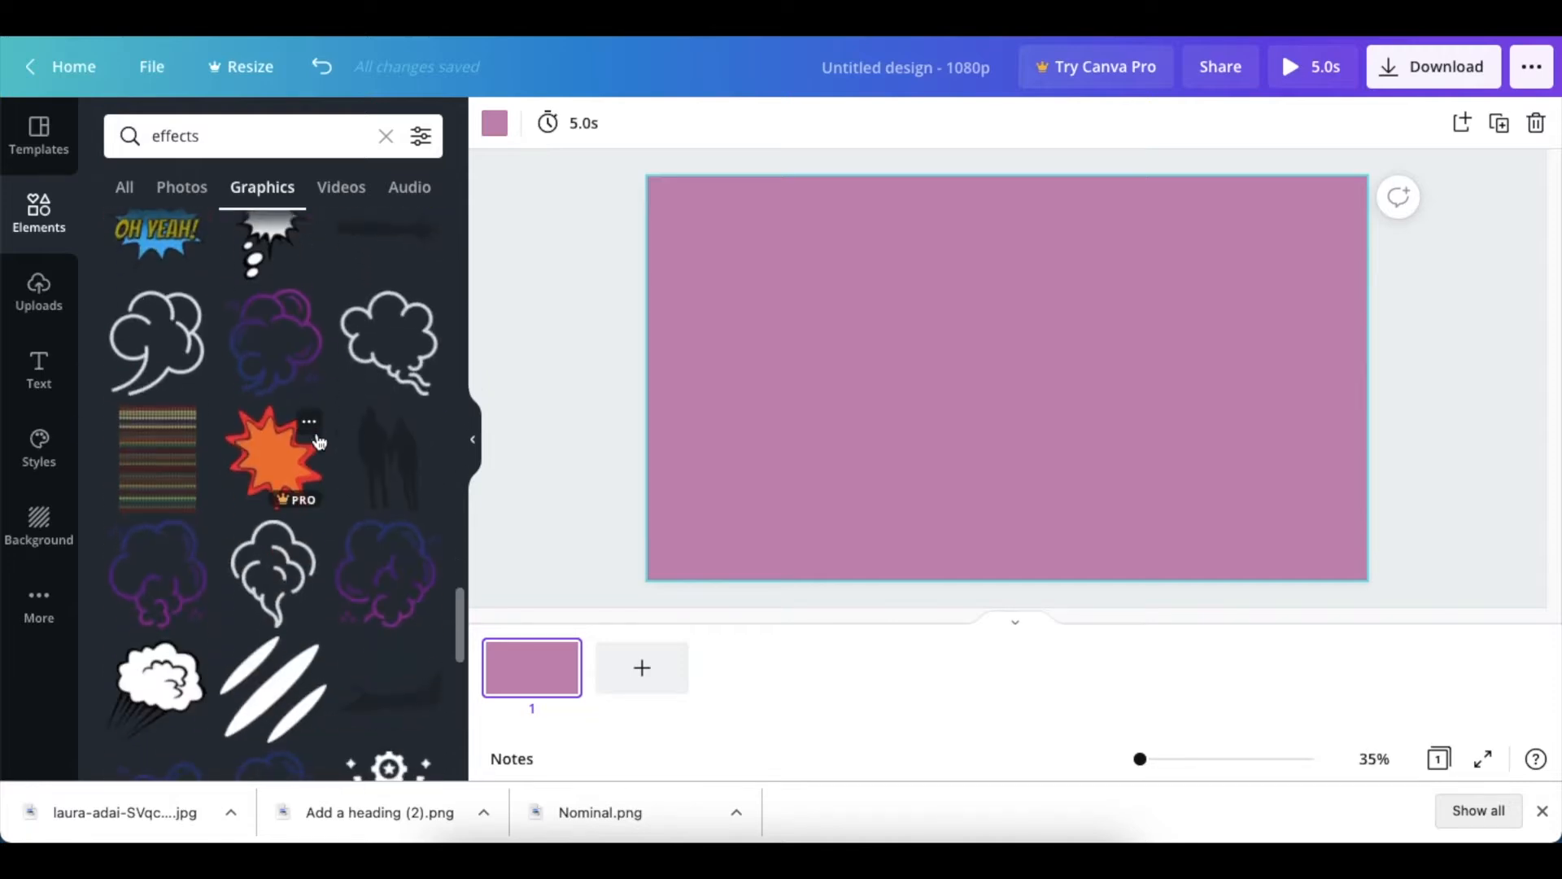
{"action": "scroll", "coordinate": [315, 437], "scroll_direction": "down", "scroll_amount": 15}
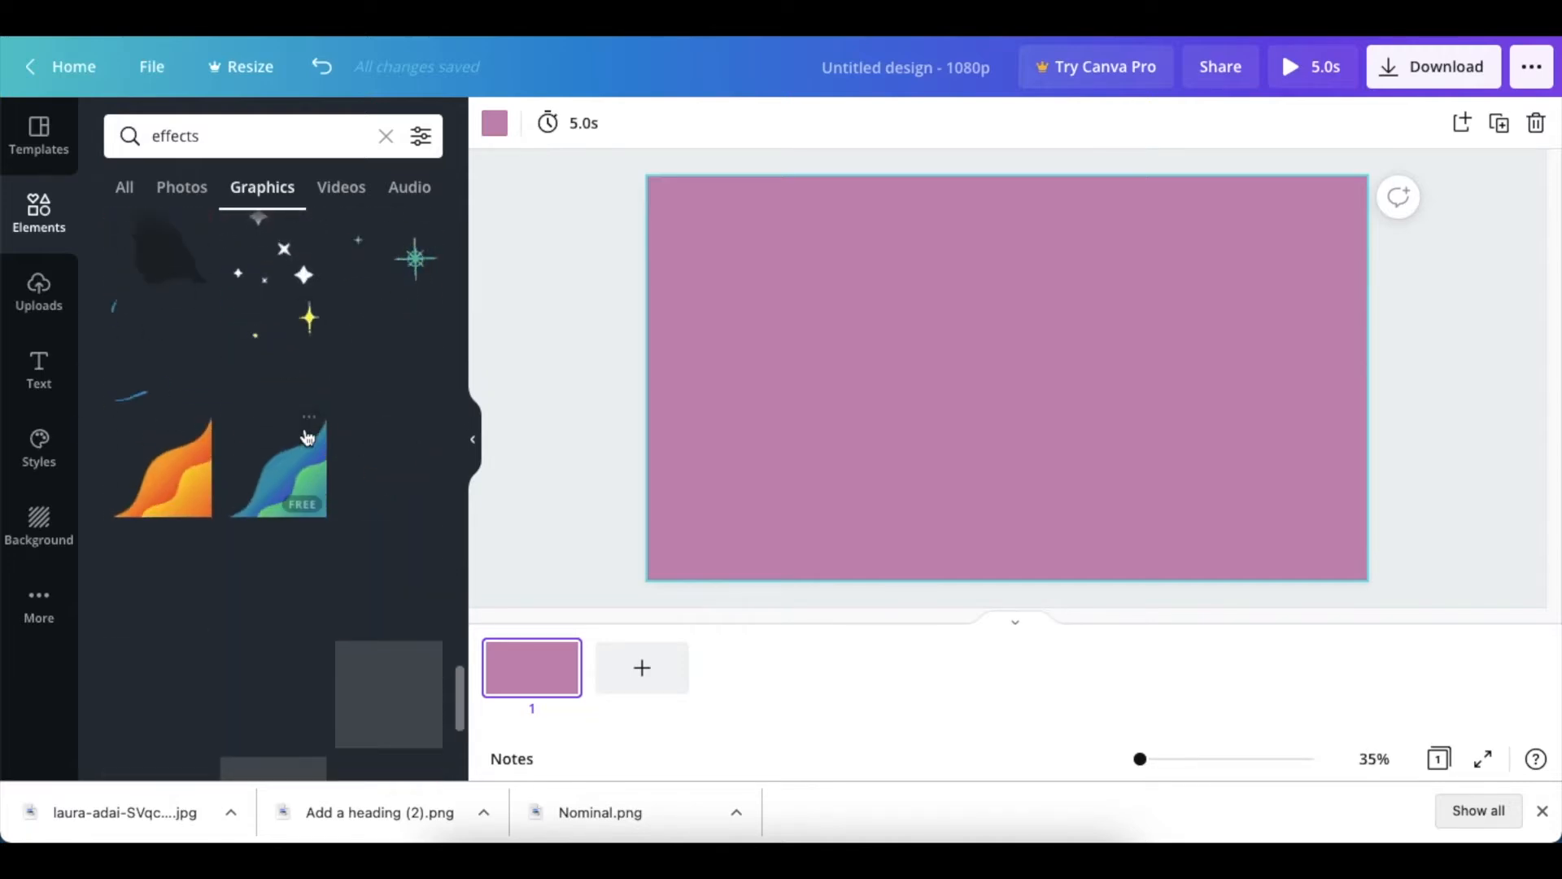
{"action": "scroll", "coordinate": [257, 431], "scroll_direction": "down", "scroll_amount": 5}
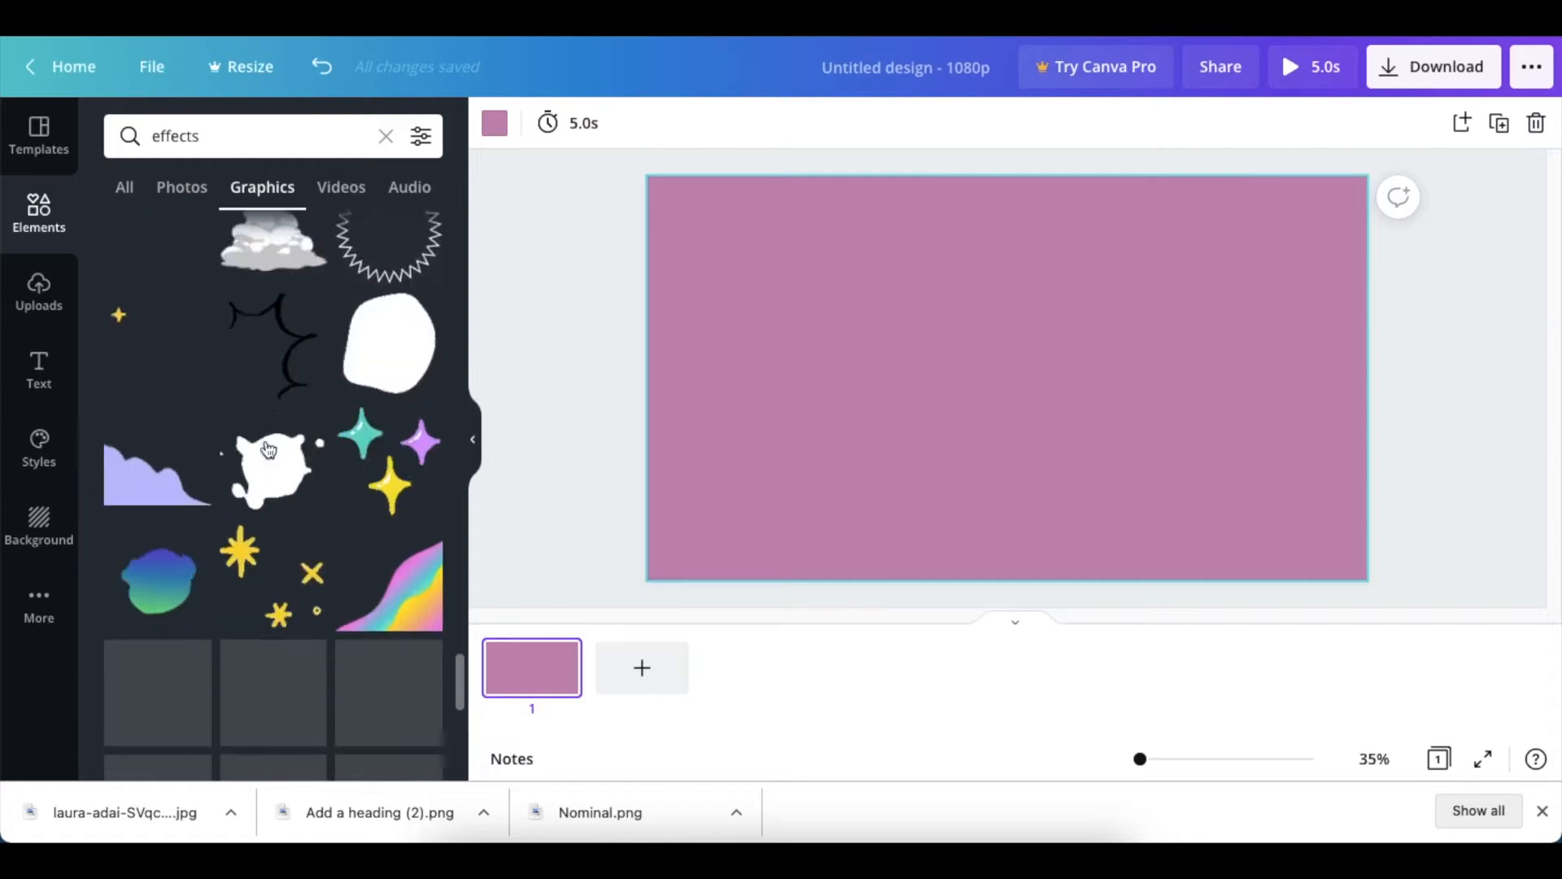
{"action": "scroll", "coordinate": [269, 449], "scroll_direction": "down", "scroll_amount": 5}
{"action": "scroll", "coordinate": [267, 449], "scroll_direction": "down", "scroll_amount": 1}
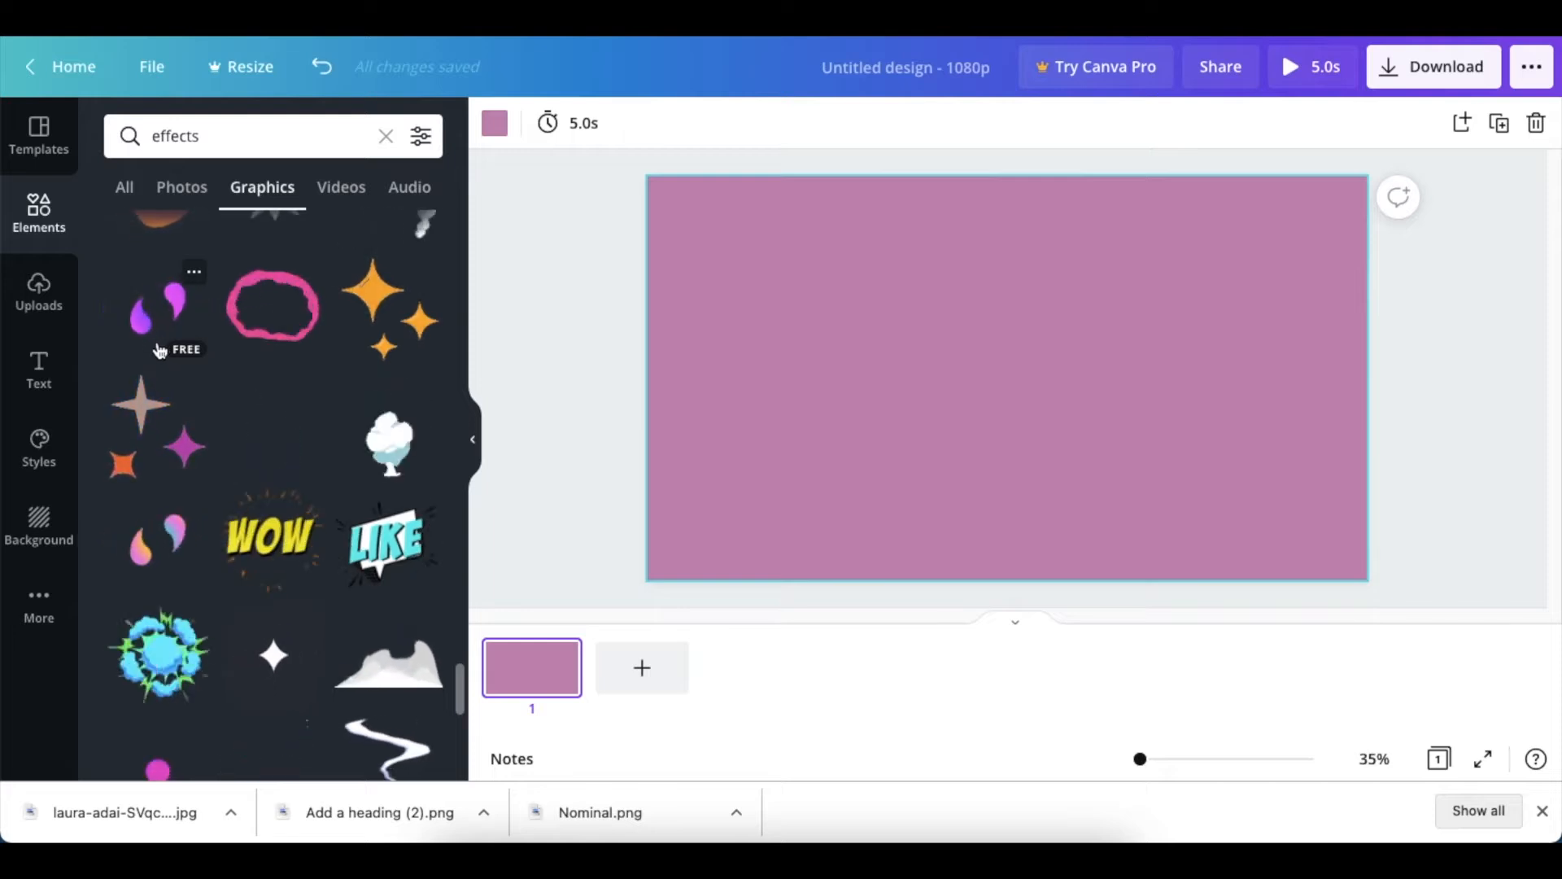
{"action": "scroll", "coordinate": [201, 453], "scroll_direction": "down", "scroll_amount": 2}
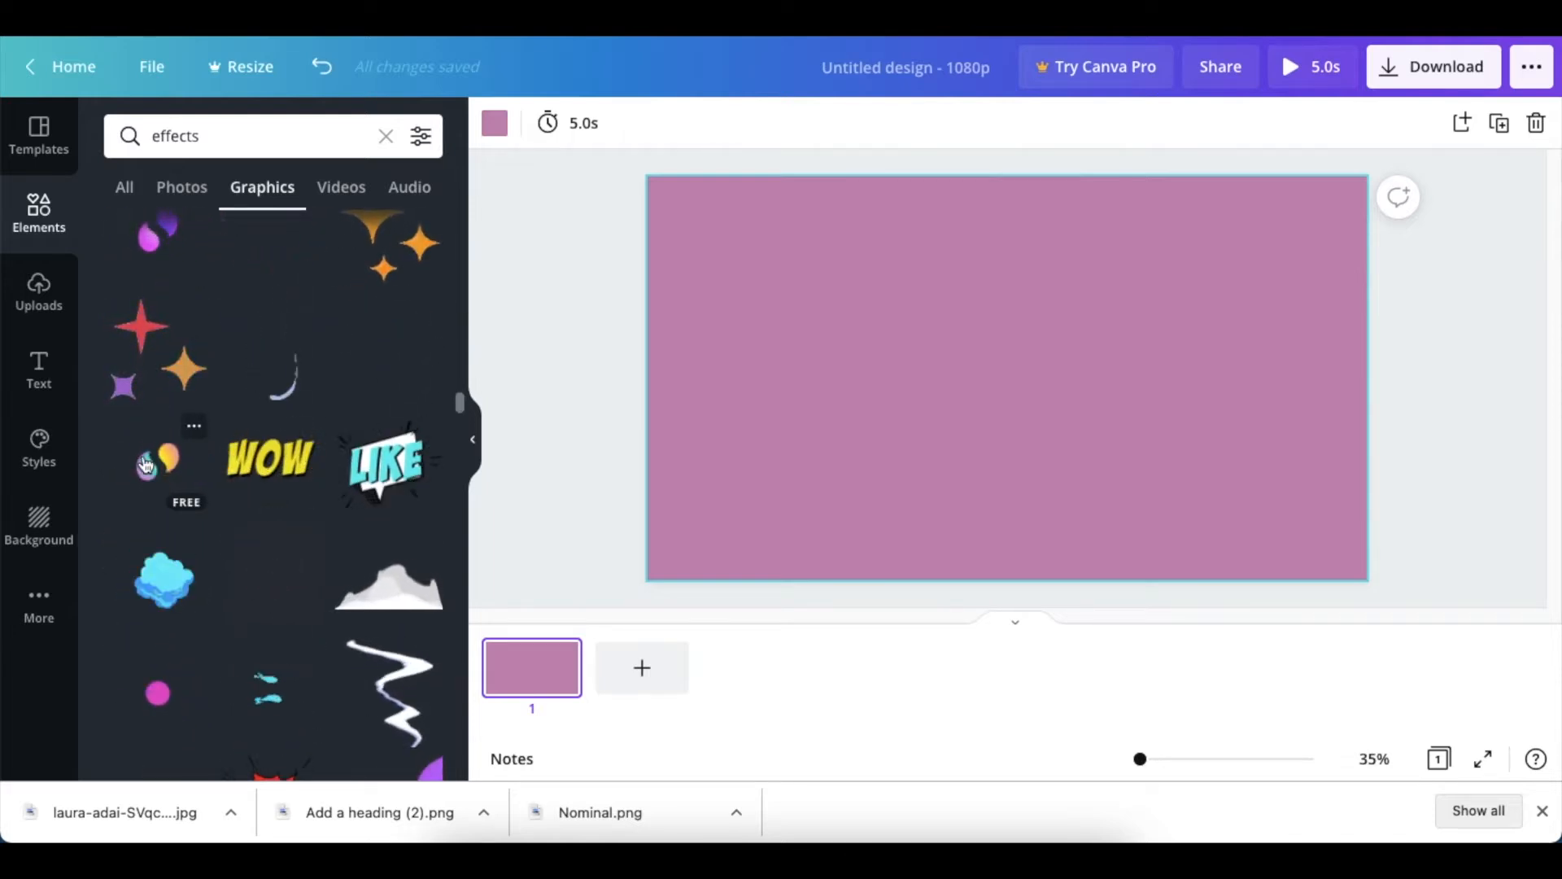
{"action": "left_click", "coordinate": [146, 464]}
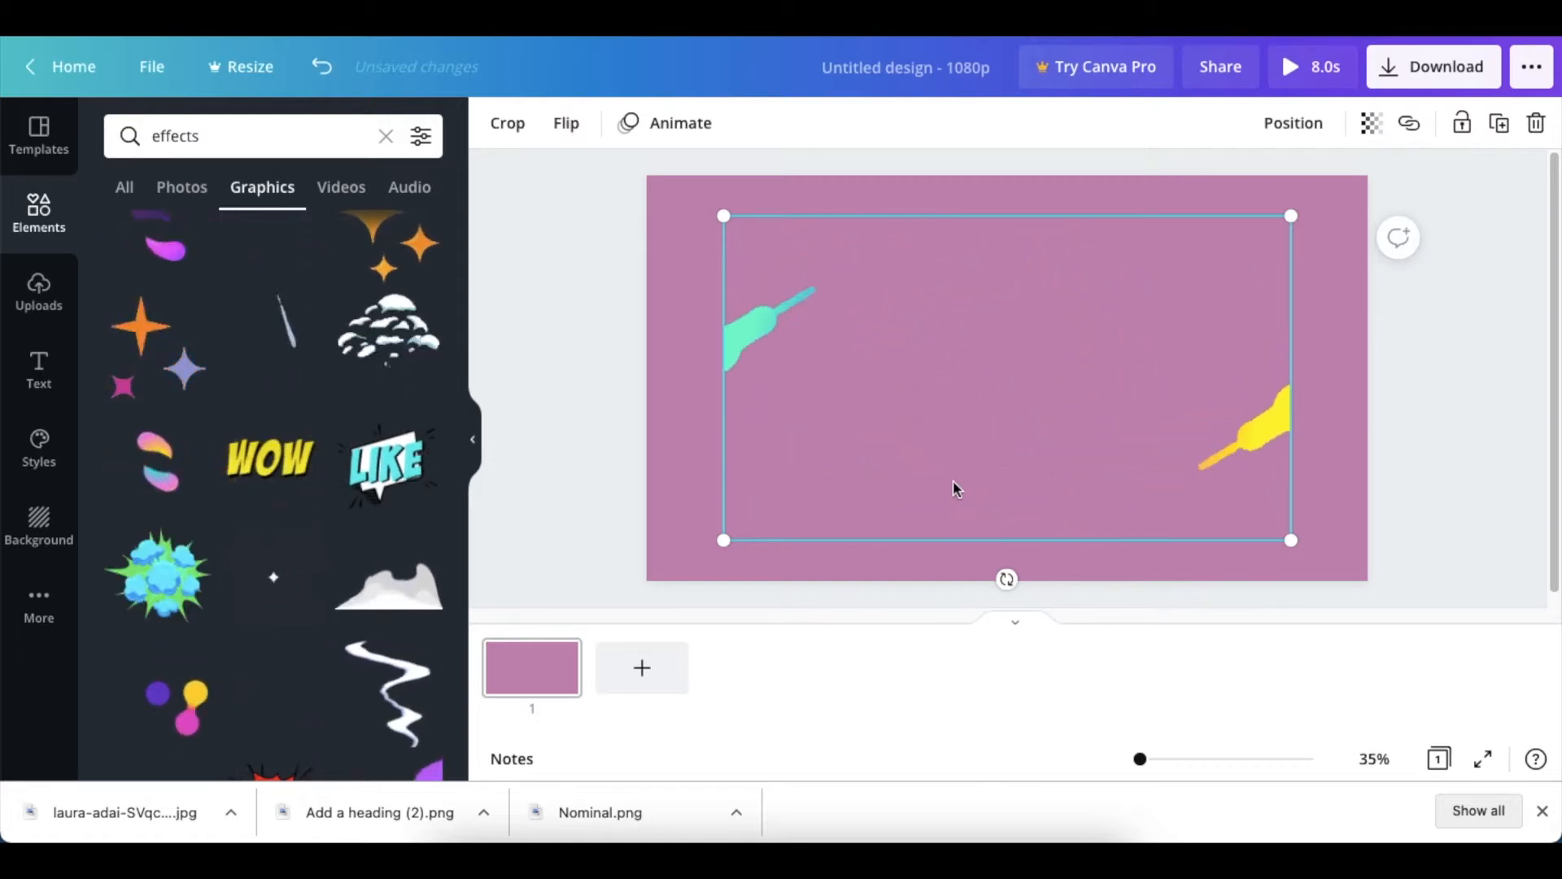
Move and enlarge the animated liquid graphic so it extends past all edges of the page.
{"action": "left_click_drag", "start_coordinate": [1115, 464], "coordinate": [993, 403]}
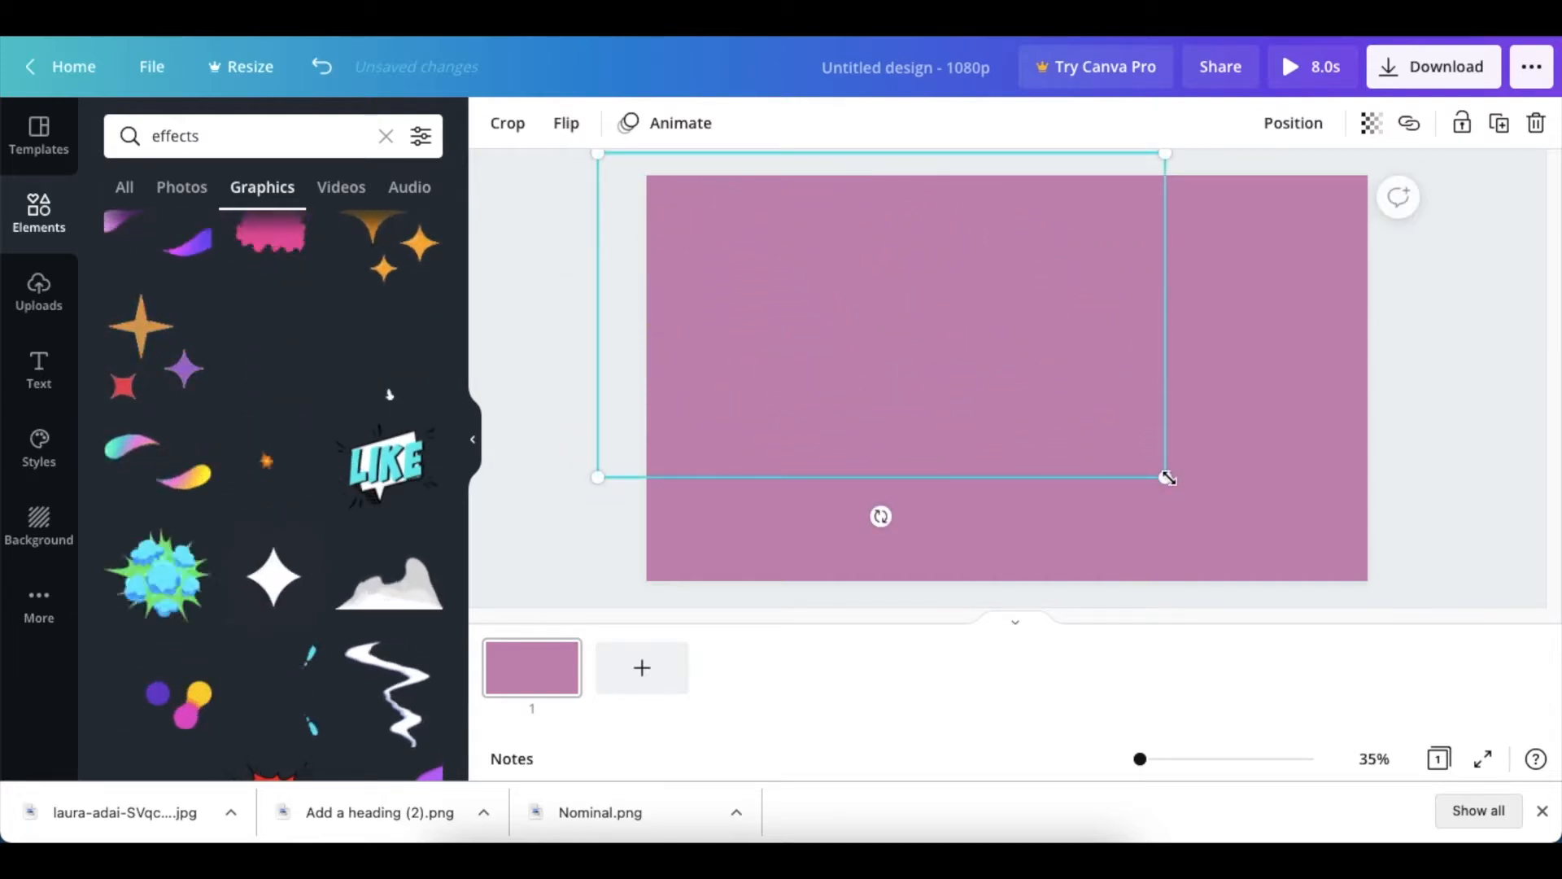
{"action": "left_click_drag", "start_coordinate": [1265, 542], "coordinate": [1425, 606]}
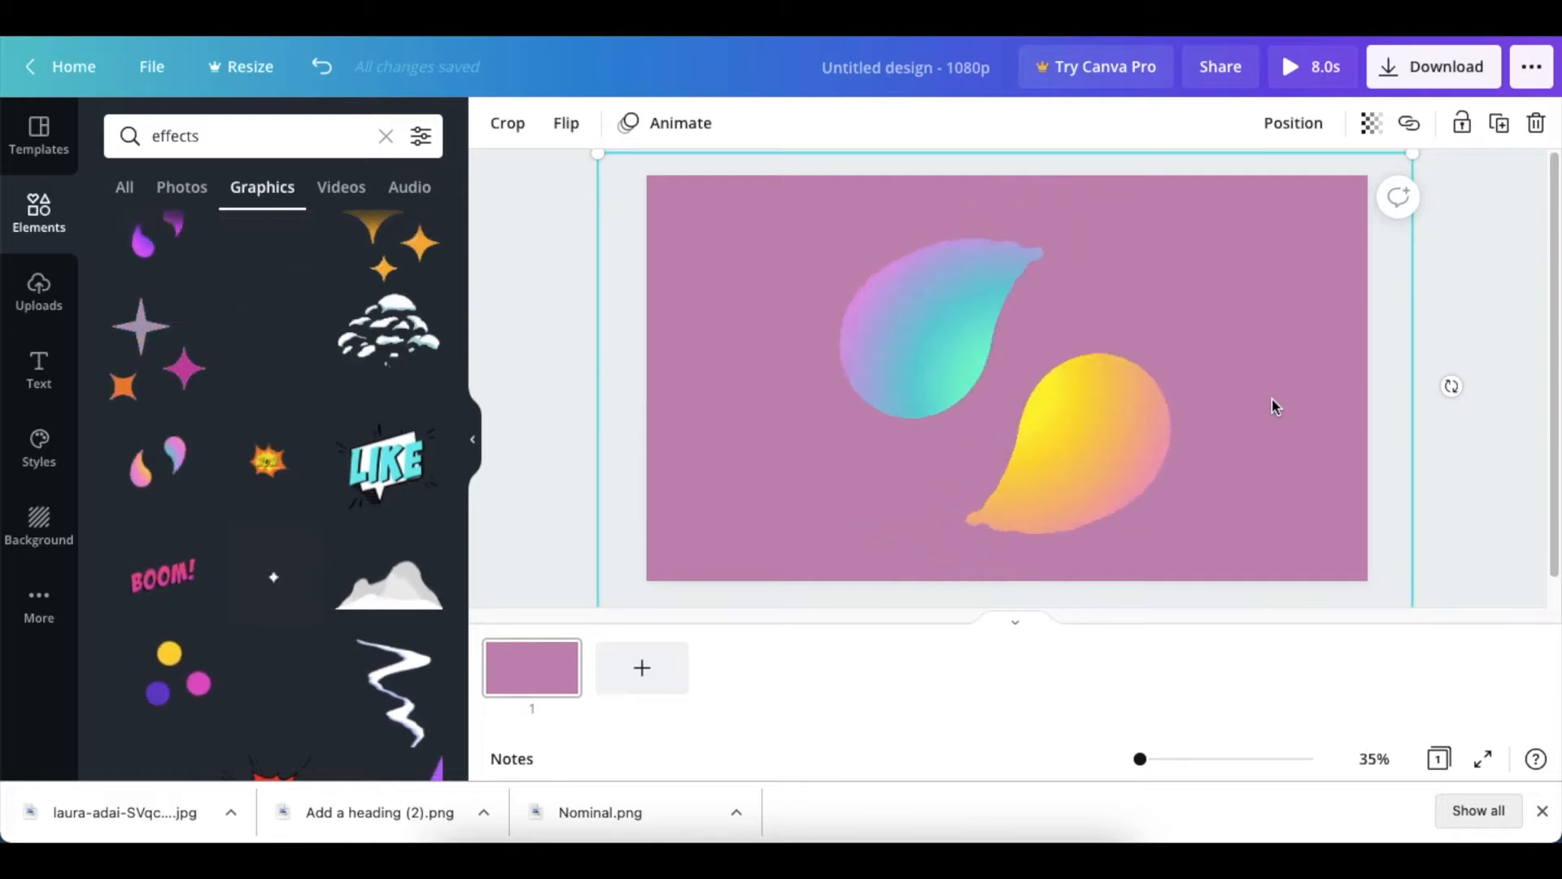
{"action": "left_click", "coordinate": [575, 317]}
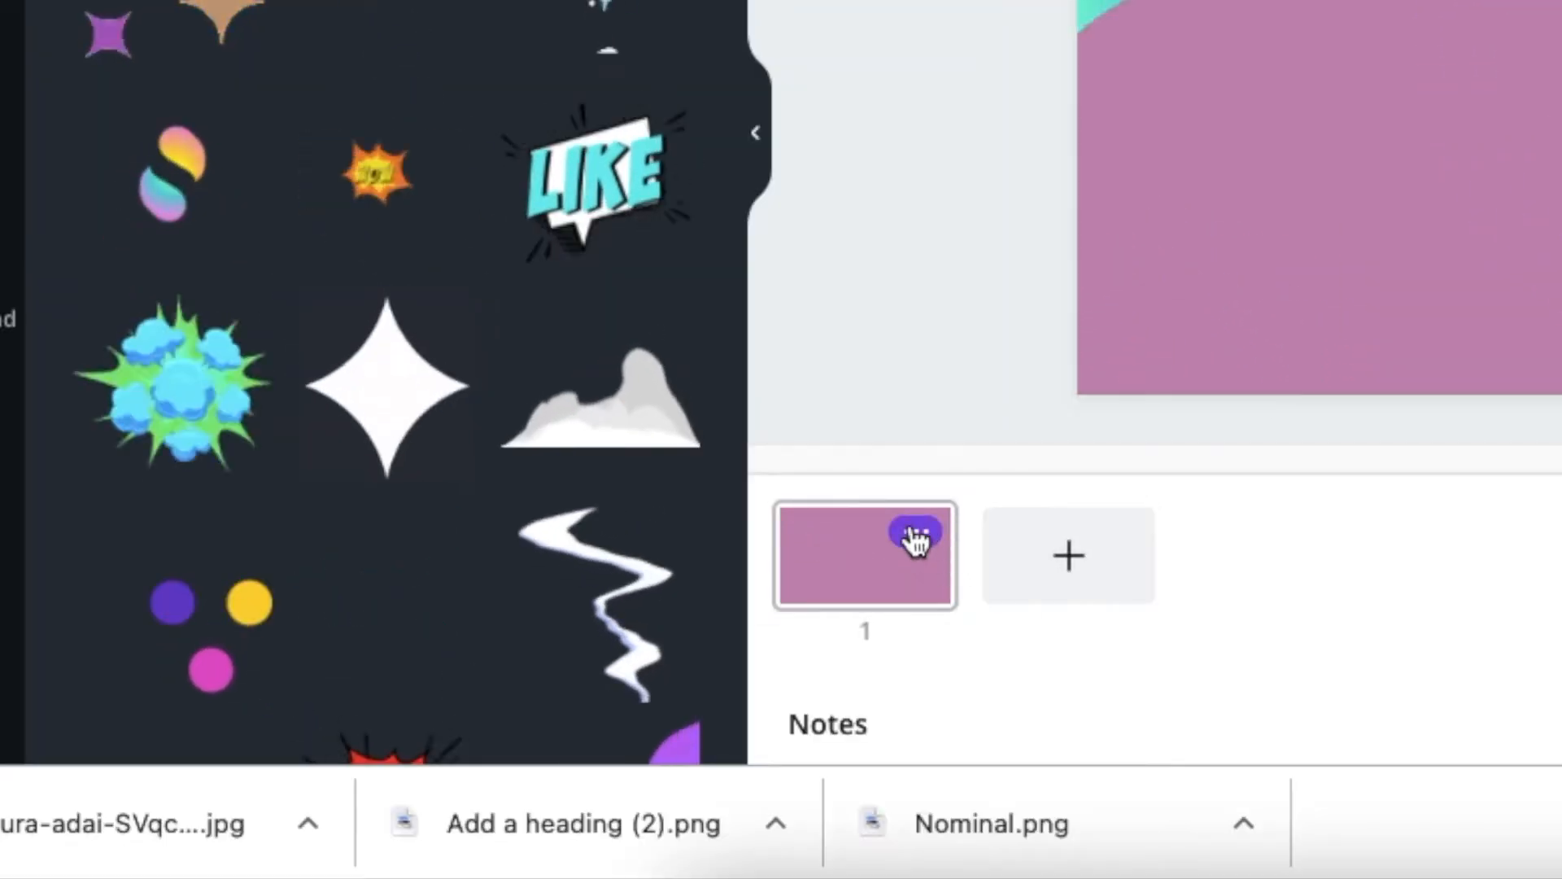
Duplicate page 1 and add a text box reading "Smart" to the copy.
{"action": "left_click", "coordinate": [917, 537]}
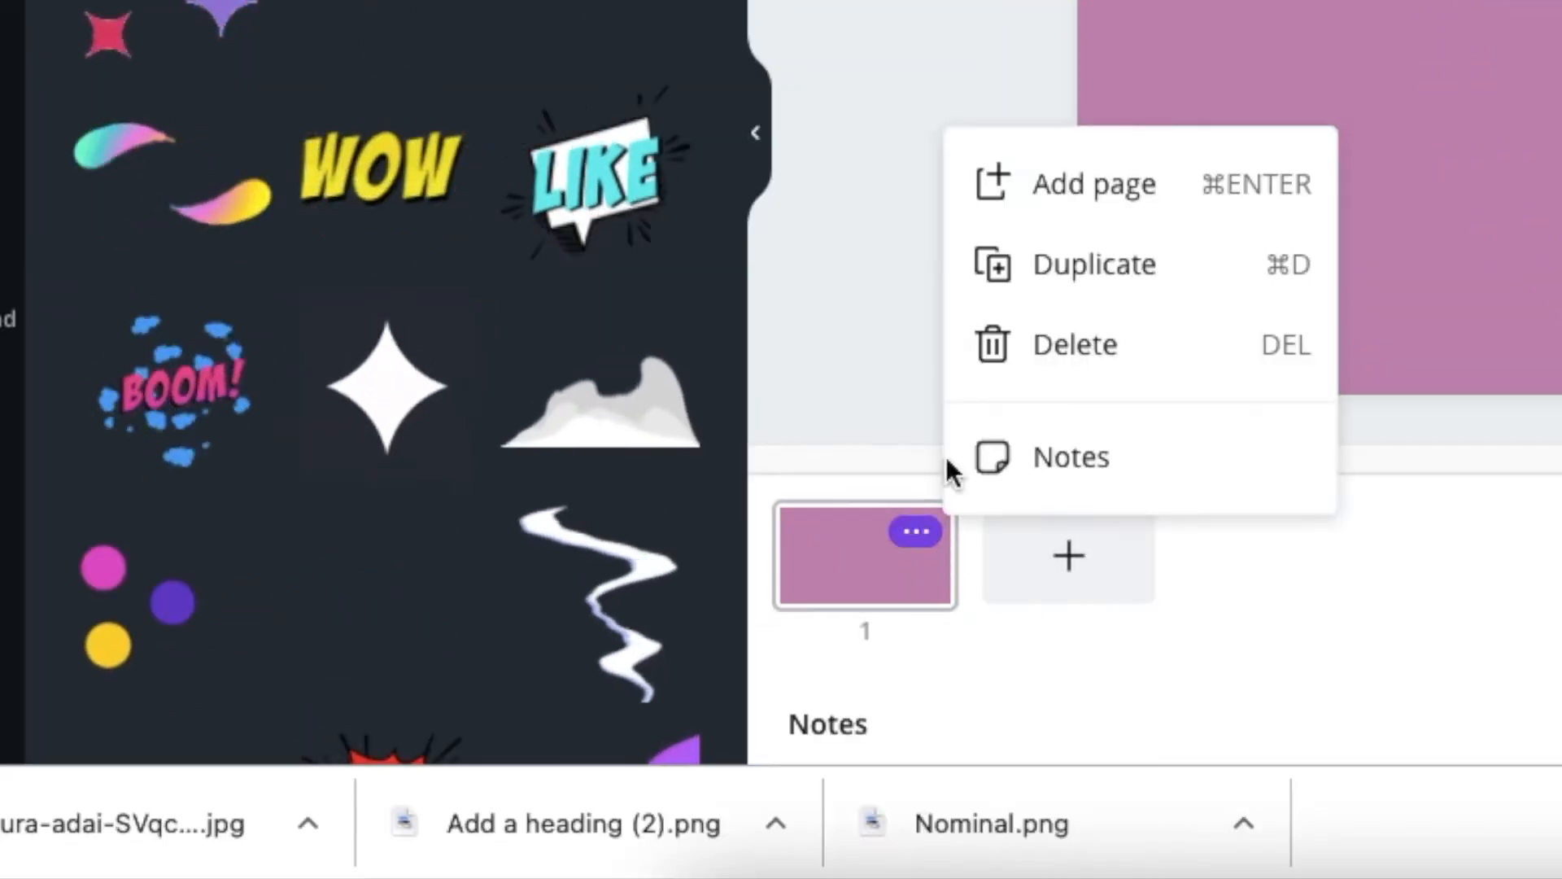
{"action": "left_click", "coordinate": [1085, 258]}
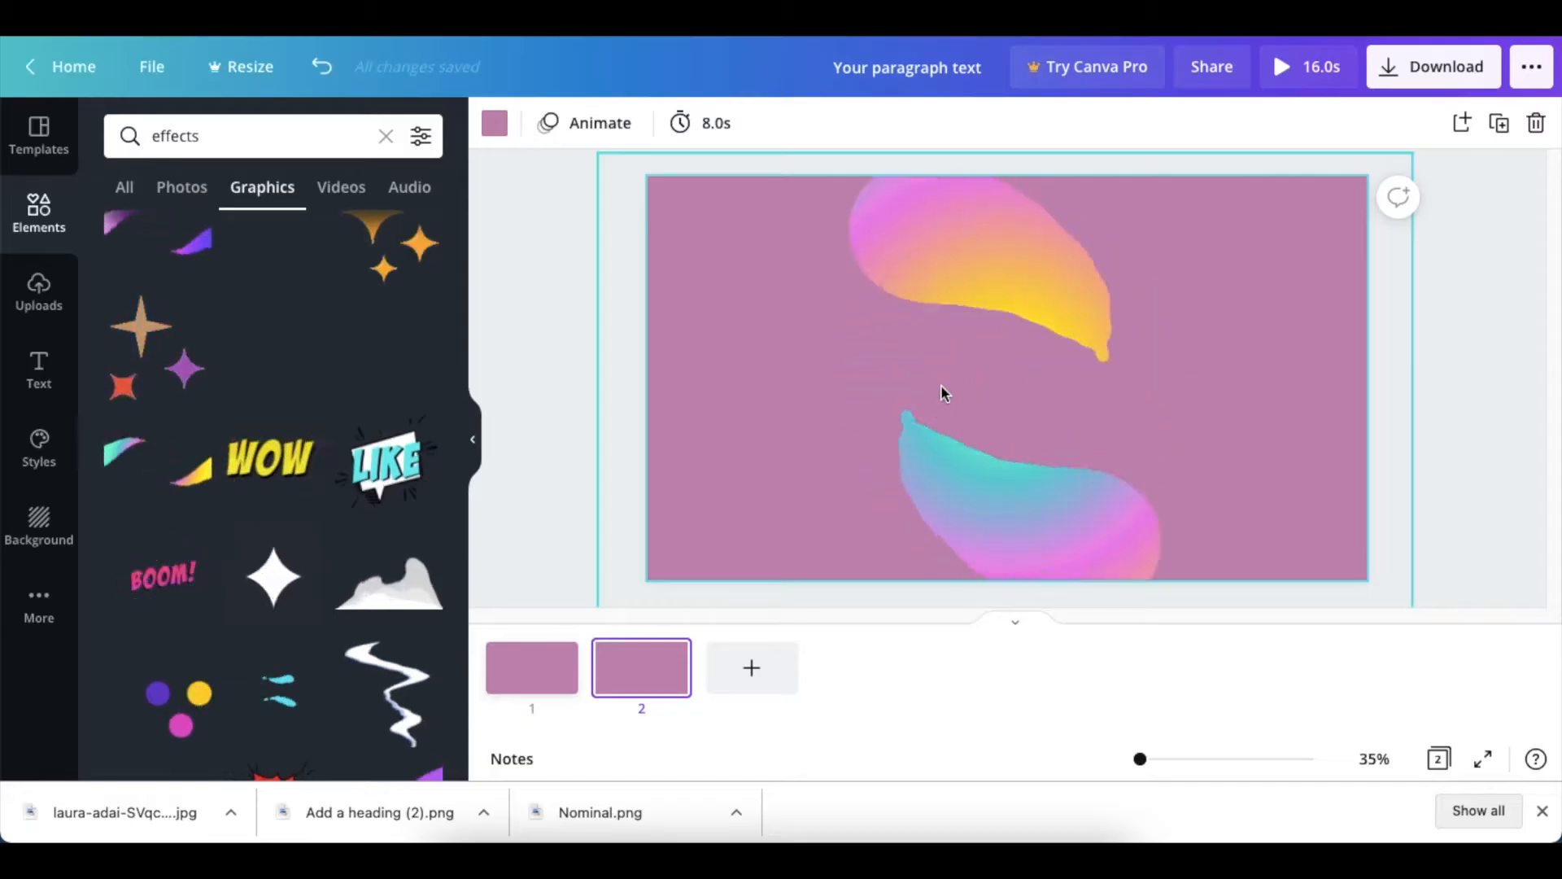
{"action": "key", "text": "t"}
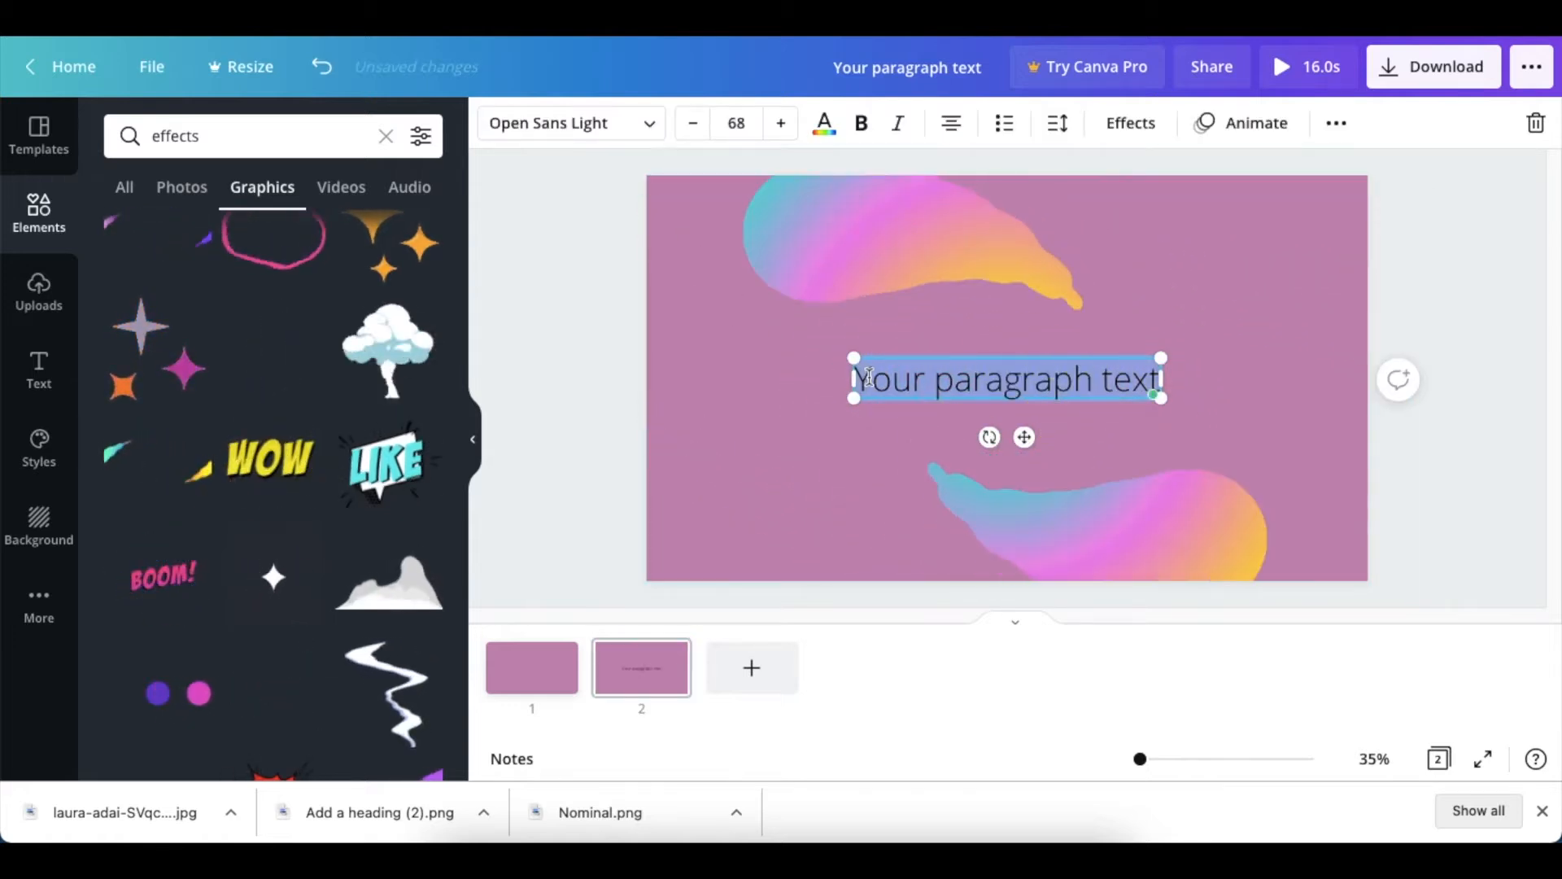
{"action": "type", "text": "S"}
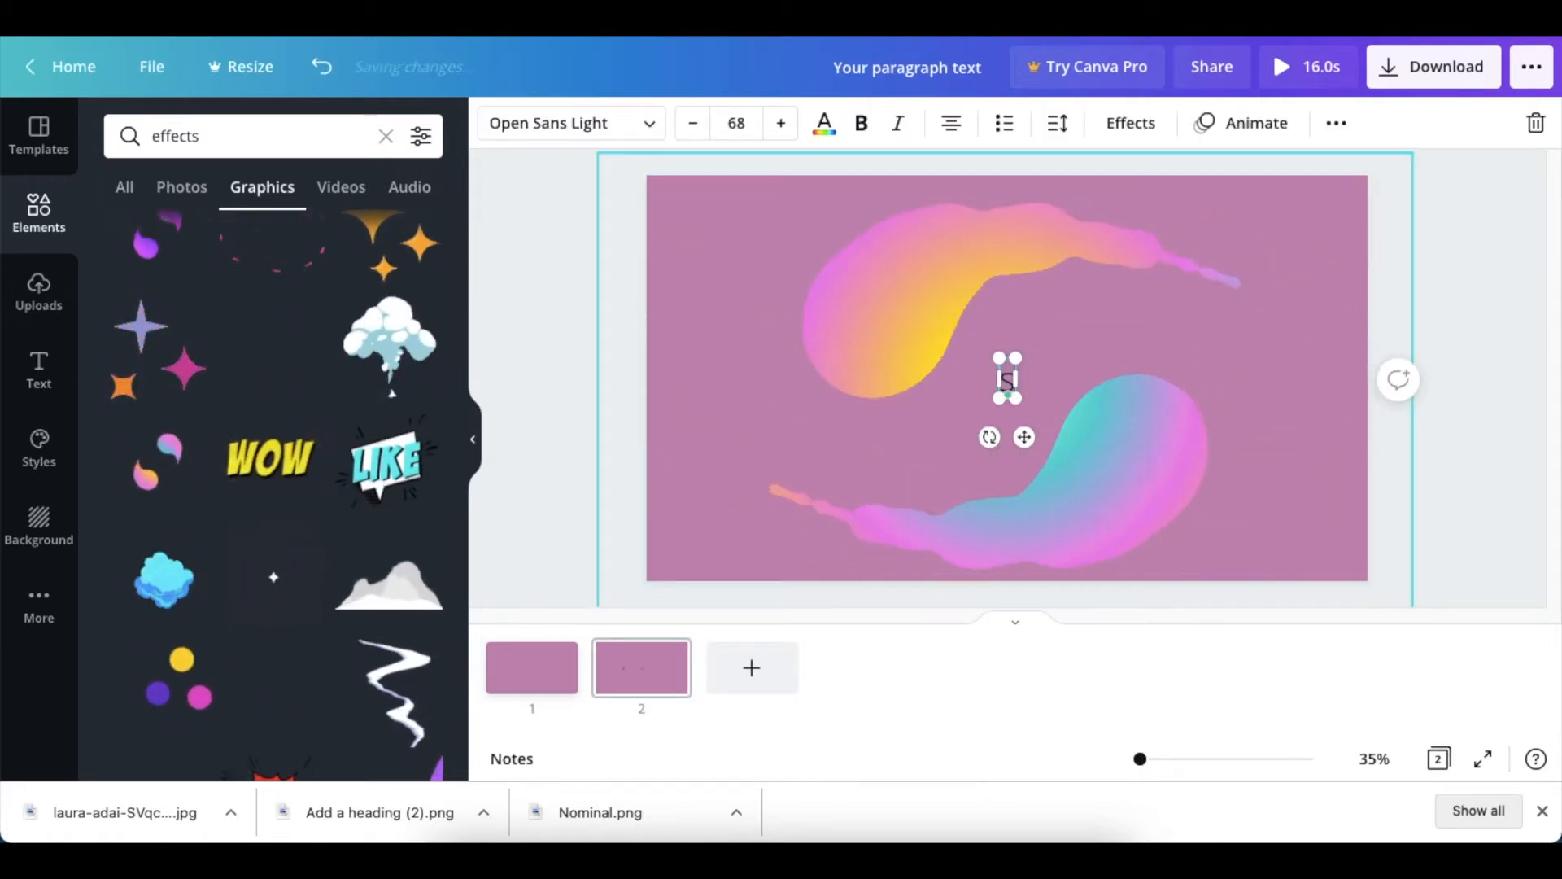
{"action": "type", "text": "m"}
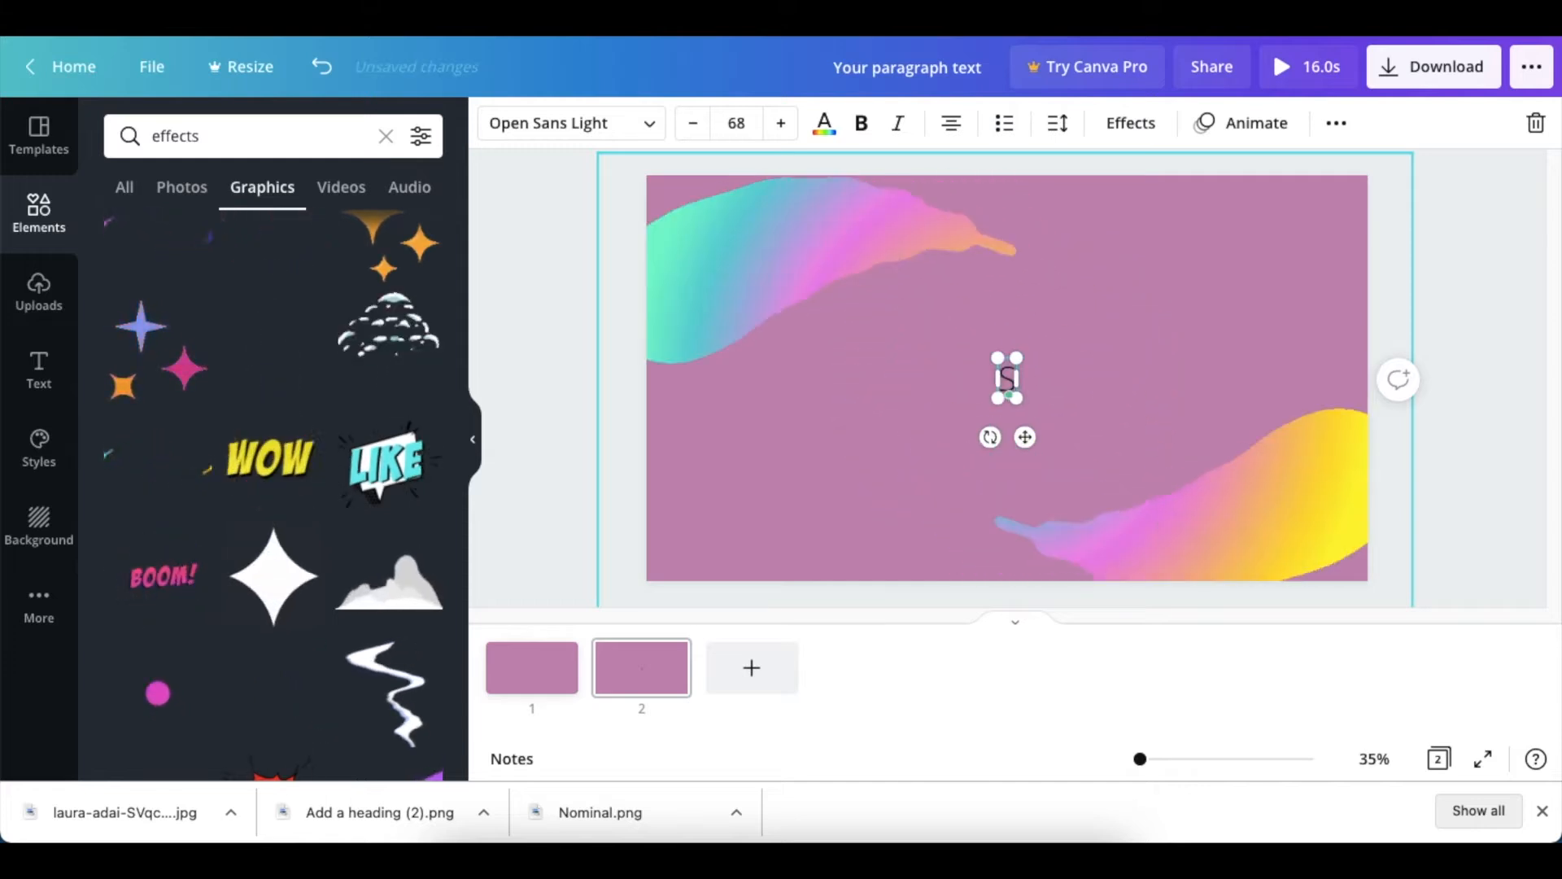
{"action": "type", "text": "art"}
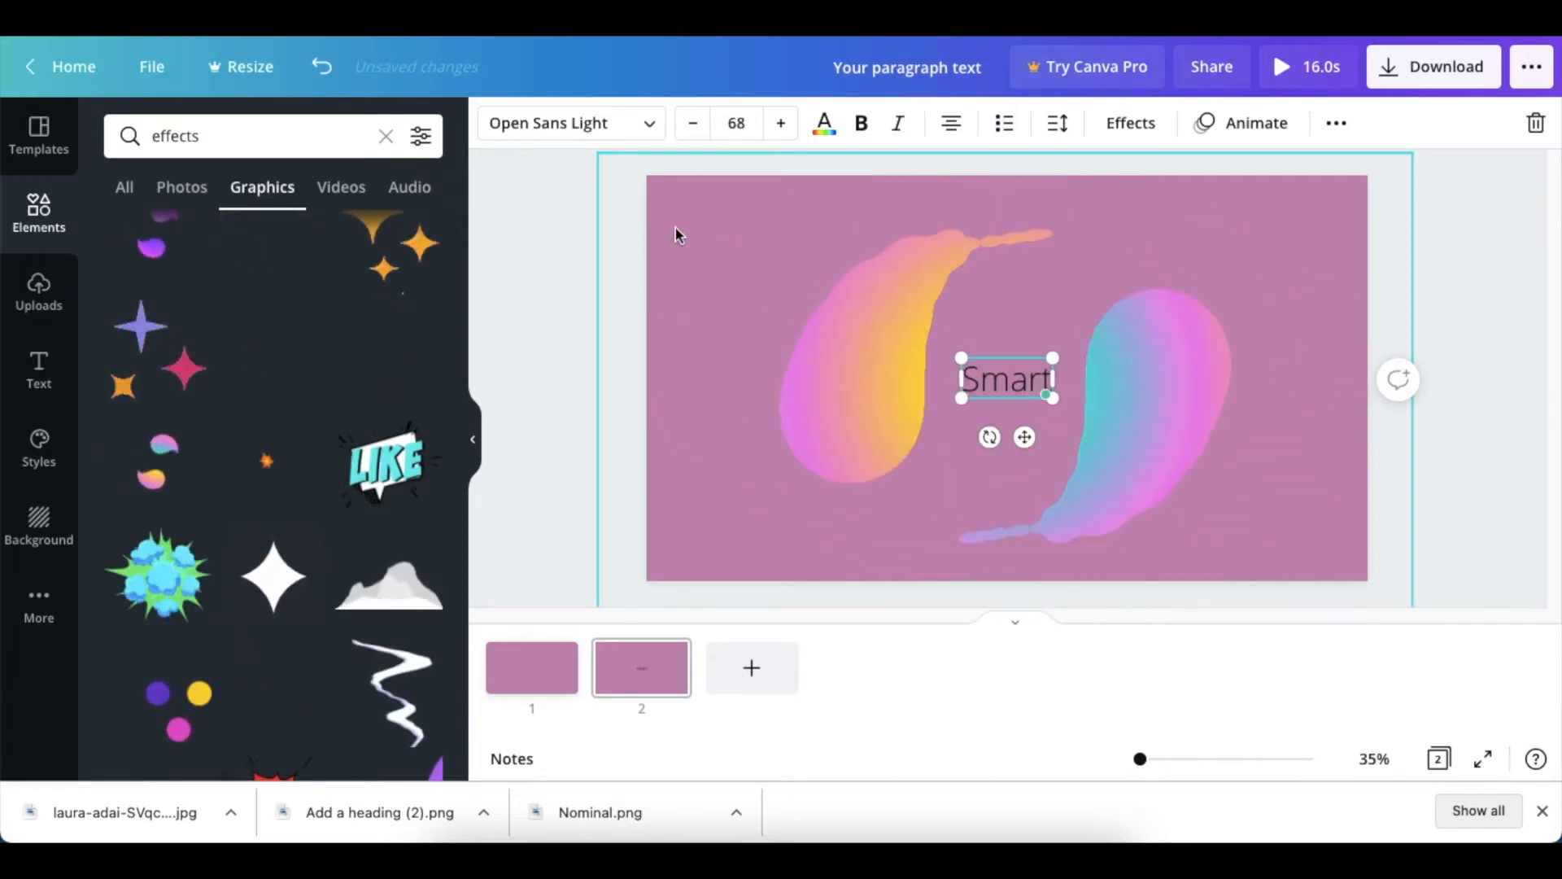
Set the "Smart" text's font to Agrandir Grand Black and enlarge it to size 230 across the page.
{"action": "left_click", "coordinate": [640, 131]}
{"action": "type", "text": "mon"}
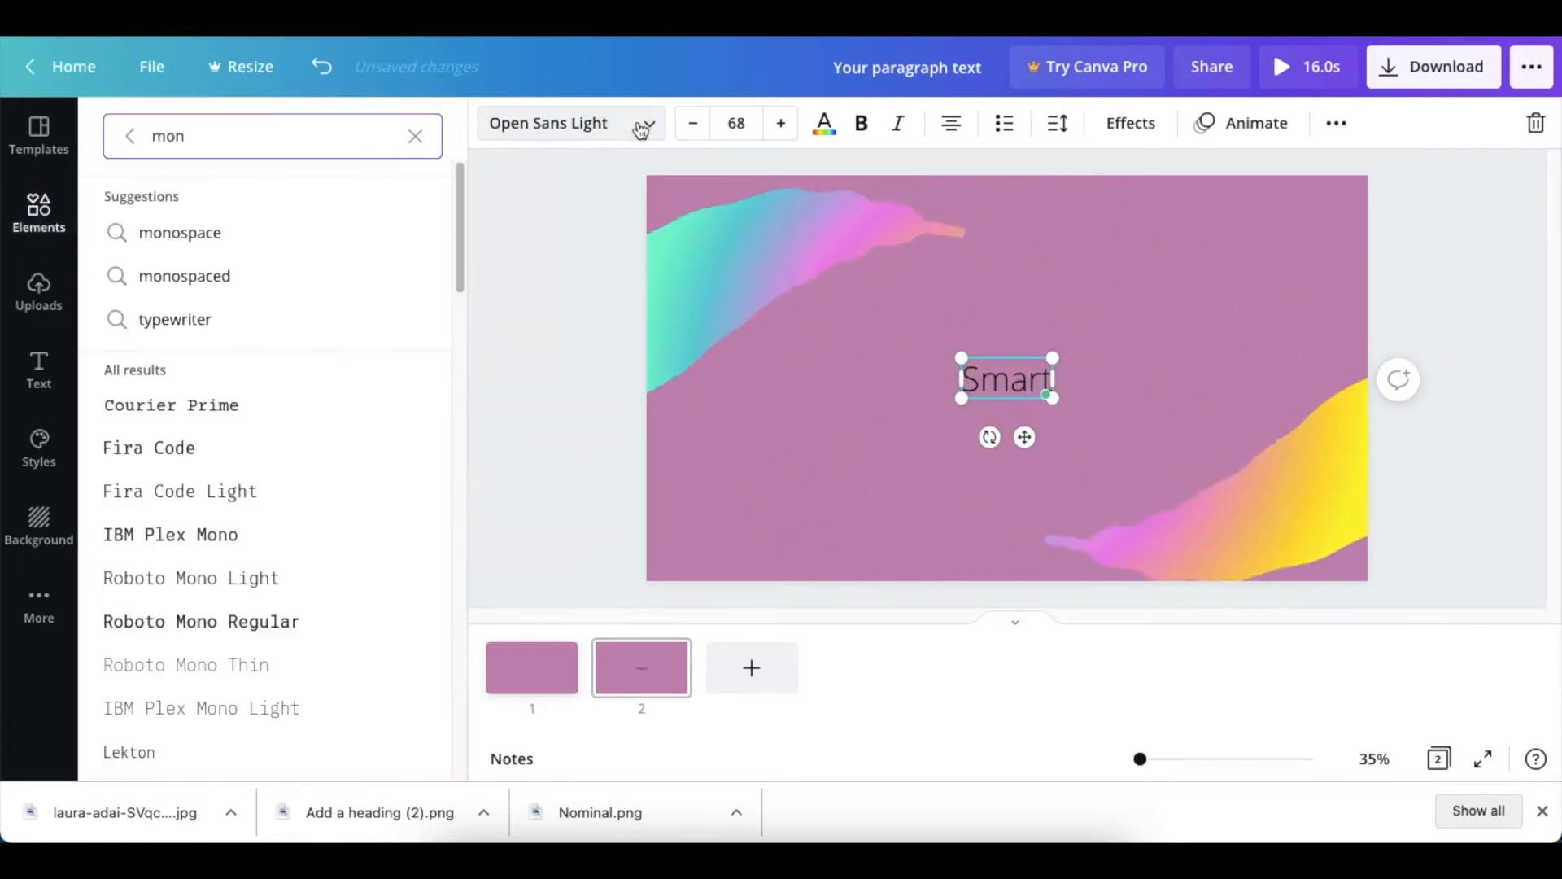
{"action": "key", "text": "BackSpace"}
{"action": "key", "text": "BackSpace"}
{"action": "key", "text": "BackSpace"}
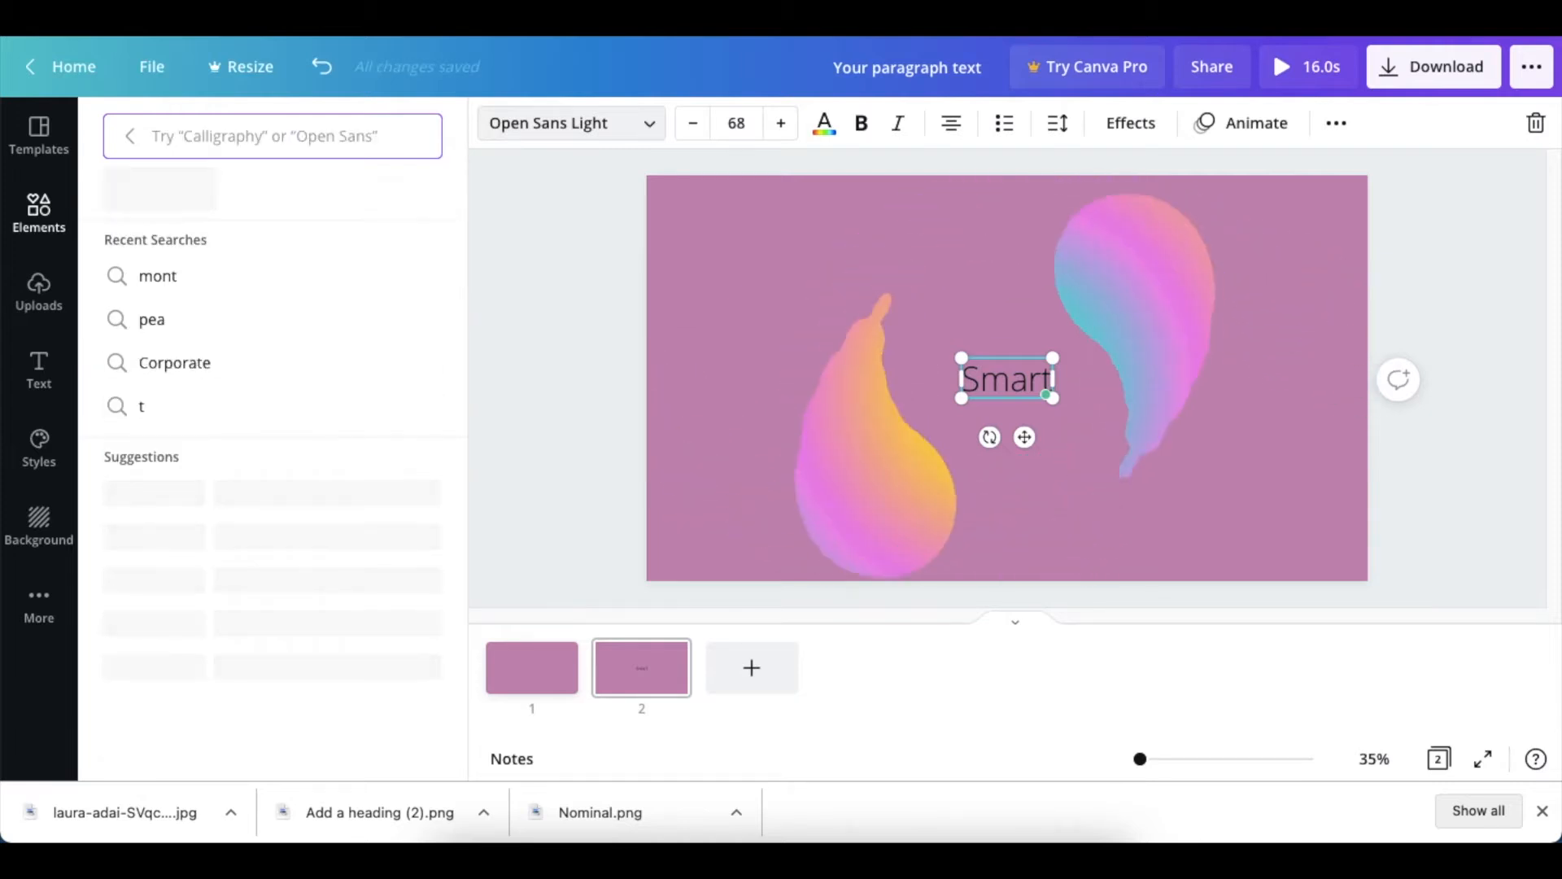
{"action": "type", "text": "agr"}
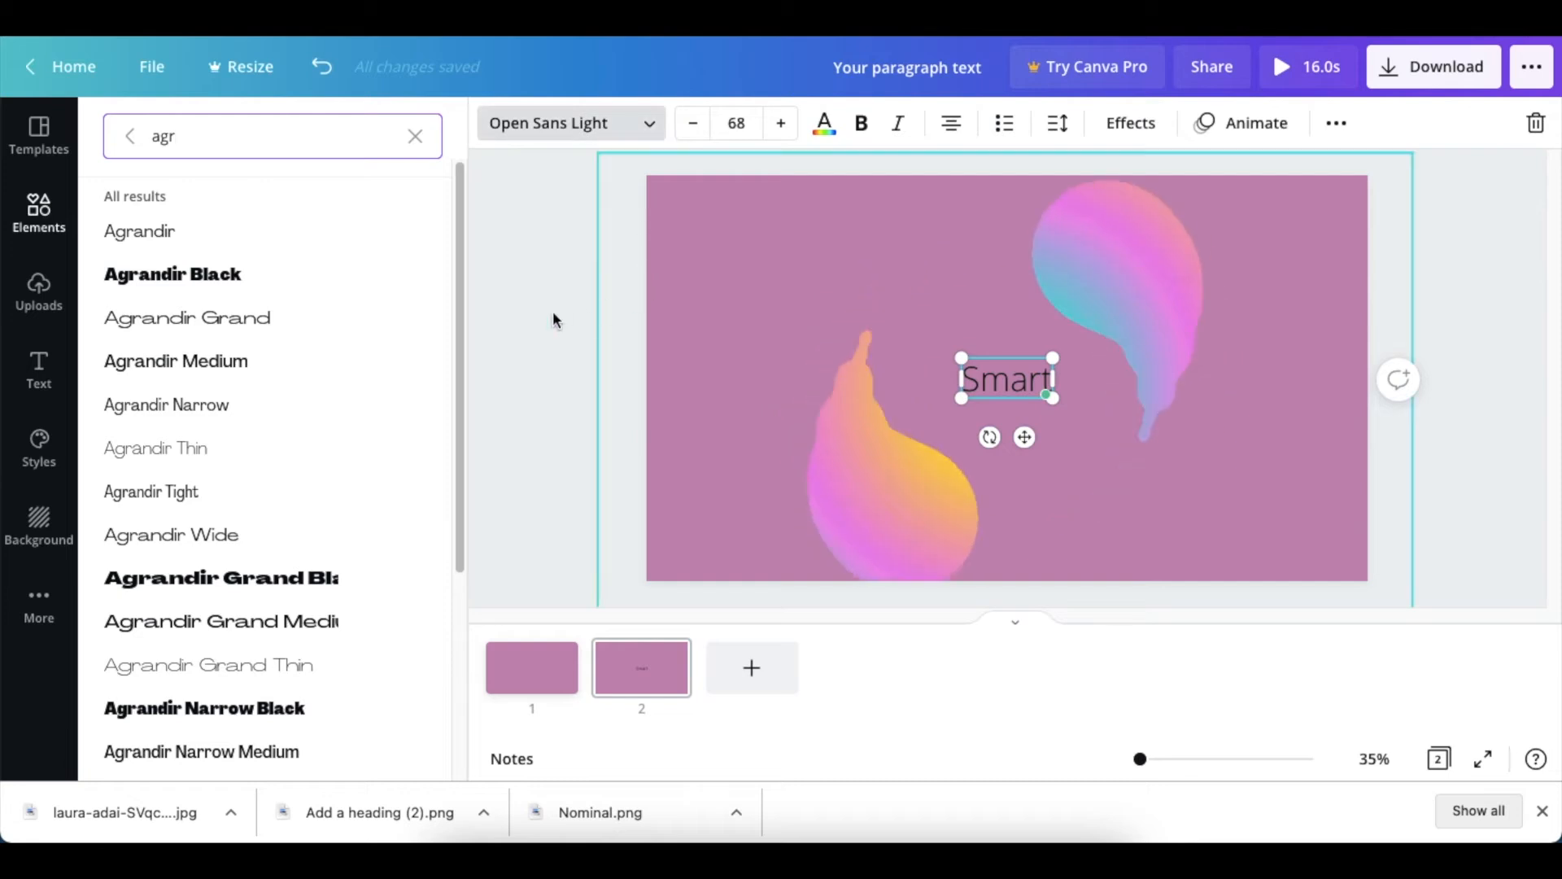
{"action": "left_click", "coordinate": [253, 583]}
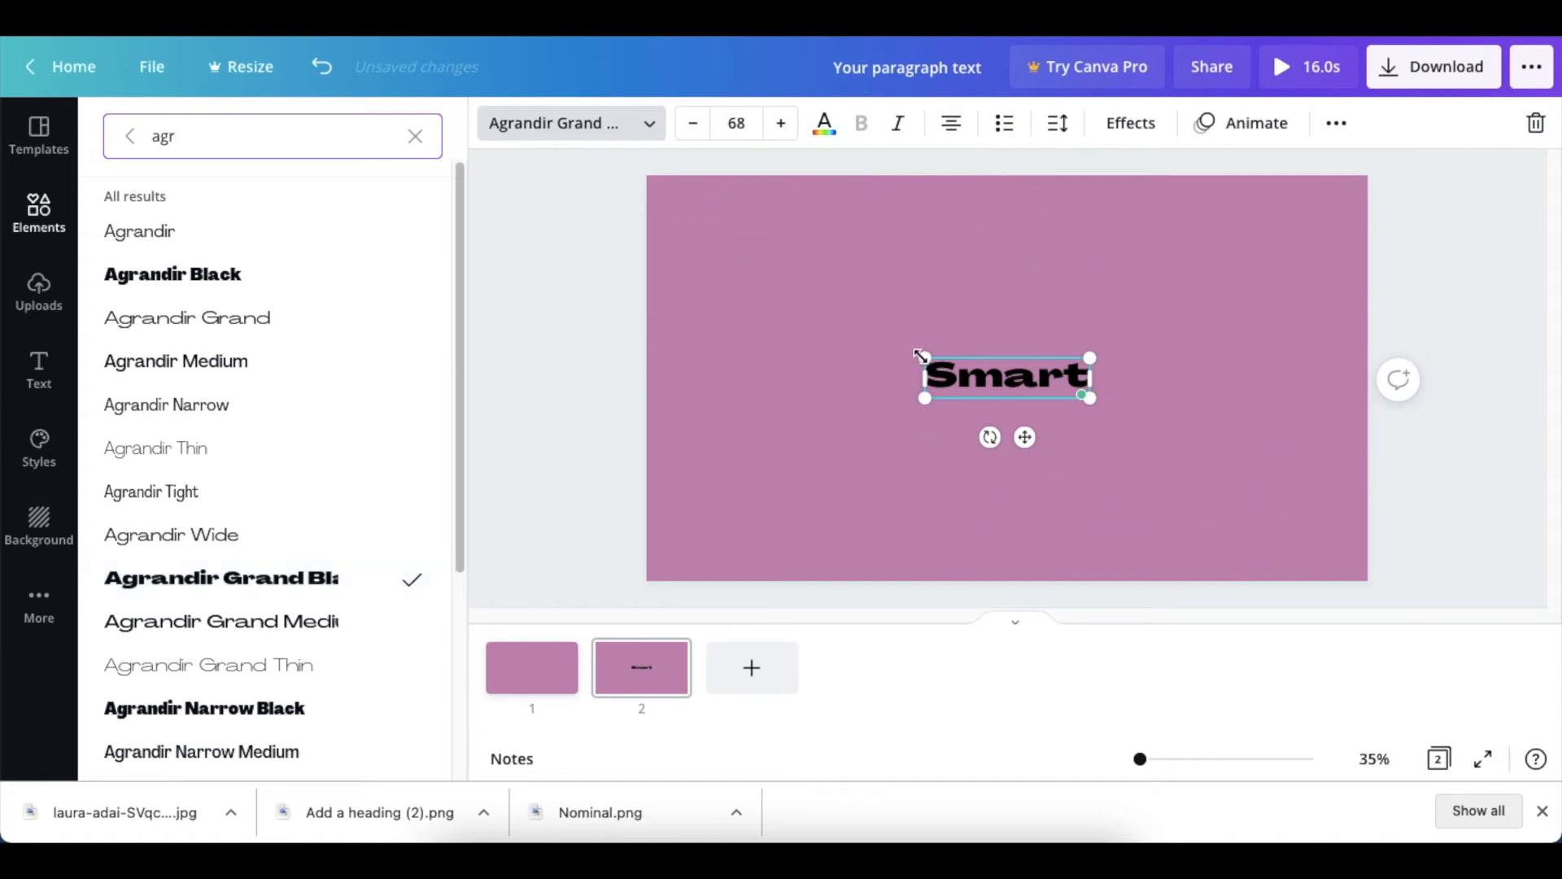
{"action": "left_click_drag", "start_coordinate": [919, 355], "coordinate": [697, 261]}
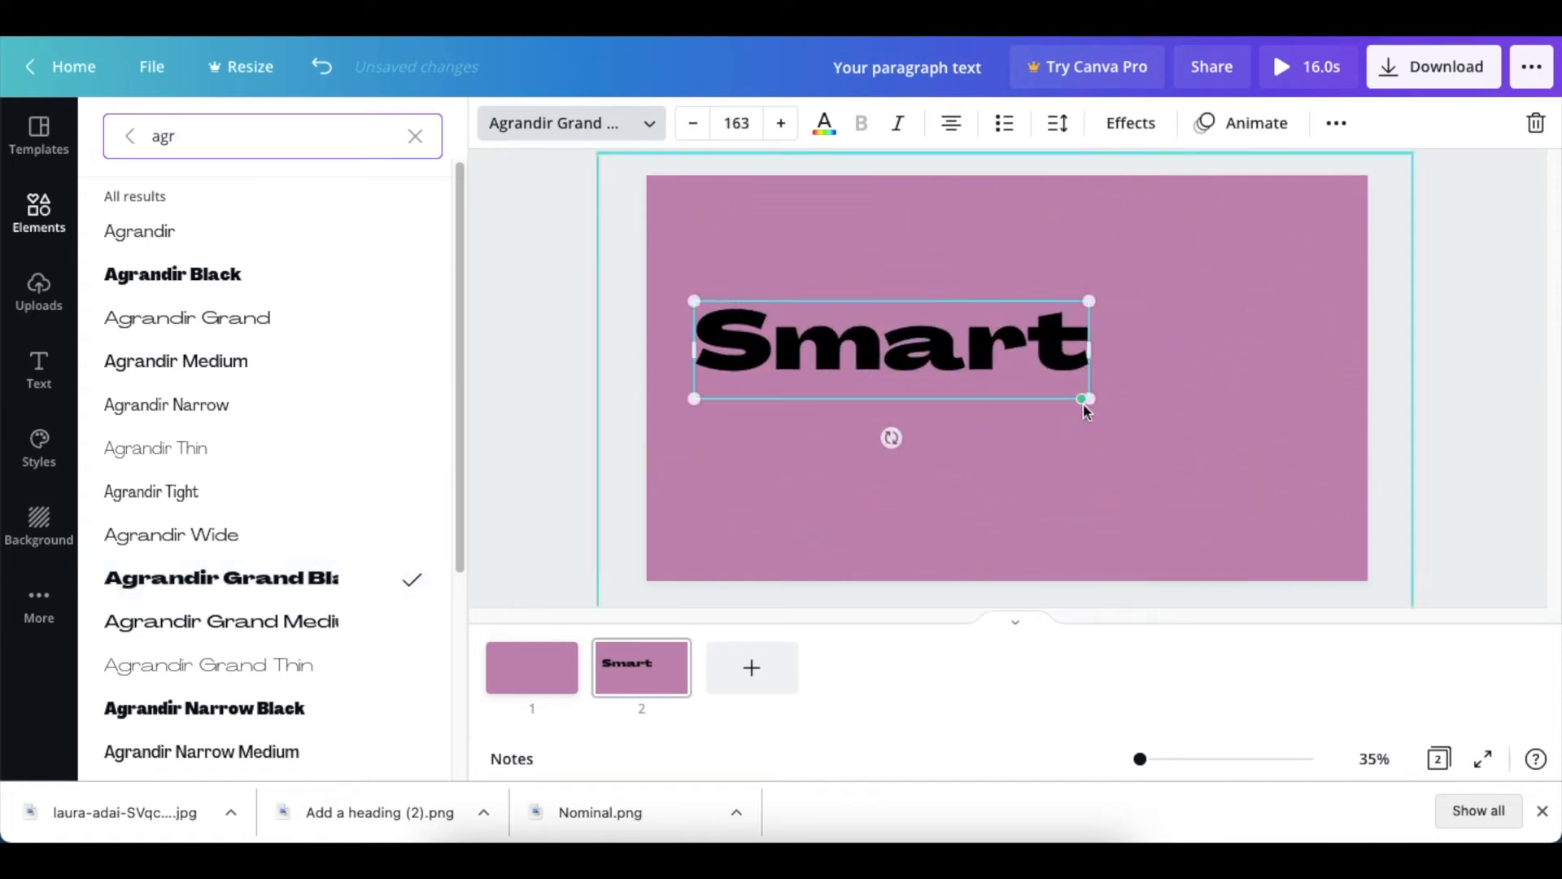
{"action": "left_click_drag", "start_coordinate": [1073, 390], "coordinate": [1266, 452]}
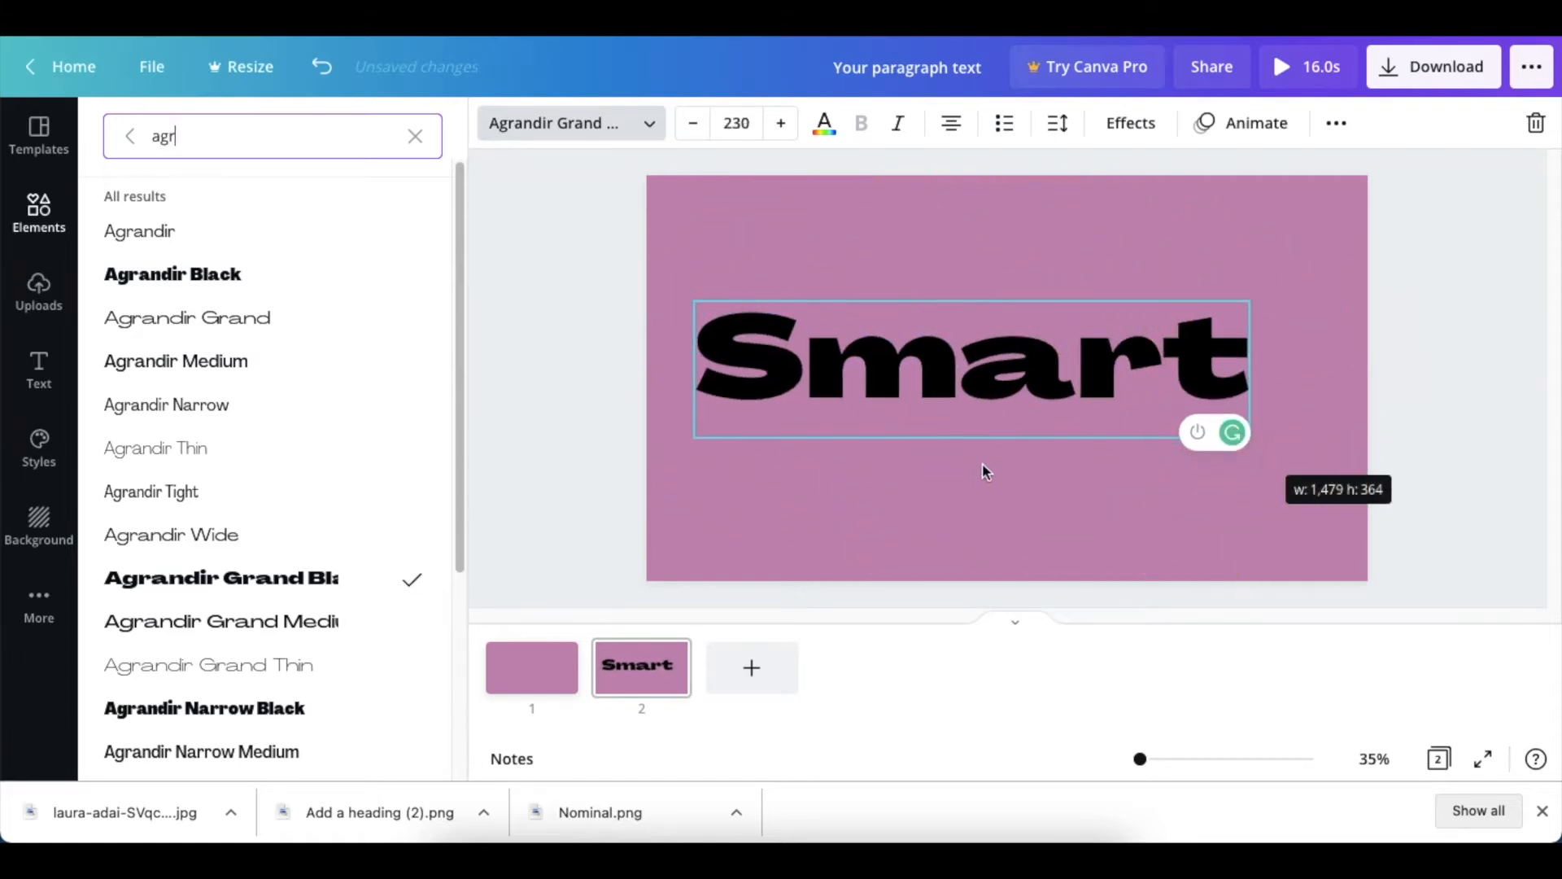
Move the "Smart" text to the exact centre of page 2.
{"action": "left_click", "coordinate": [1017, 381]}
{"action": "left_click_drag", "start_coordinate": [1018, 381], "coordinate": [626, 352]}
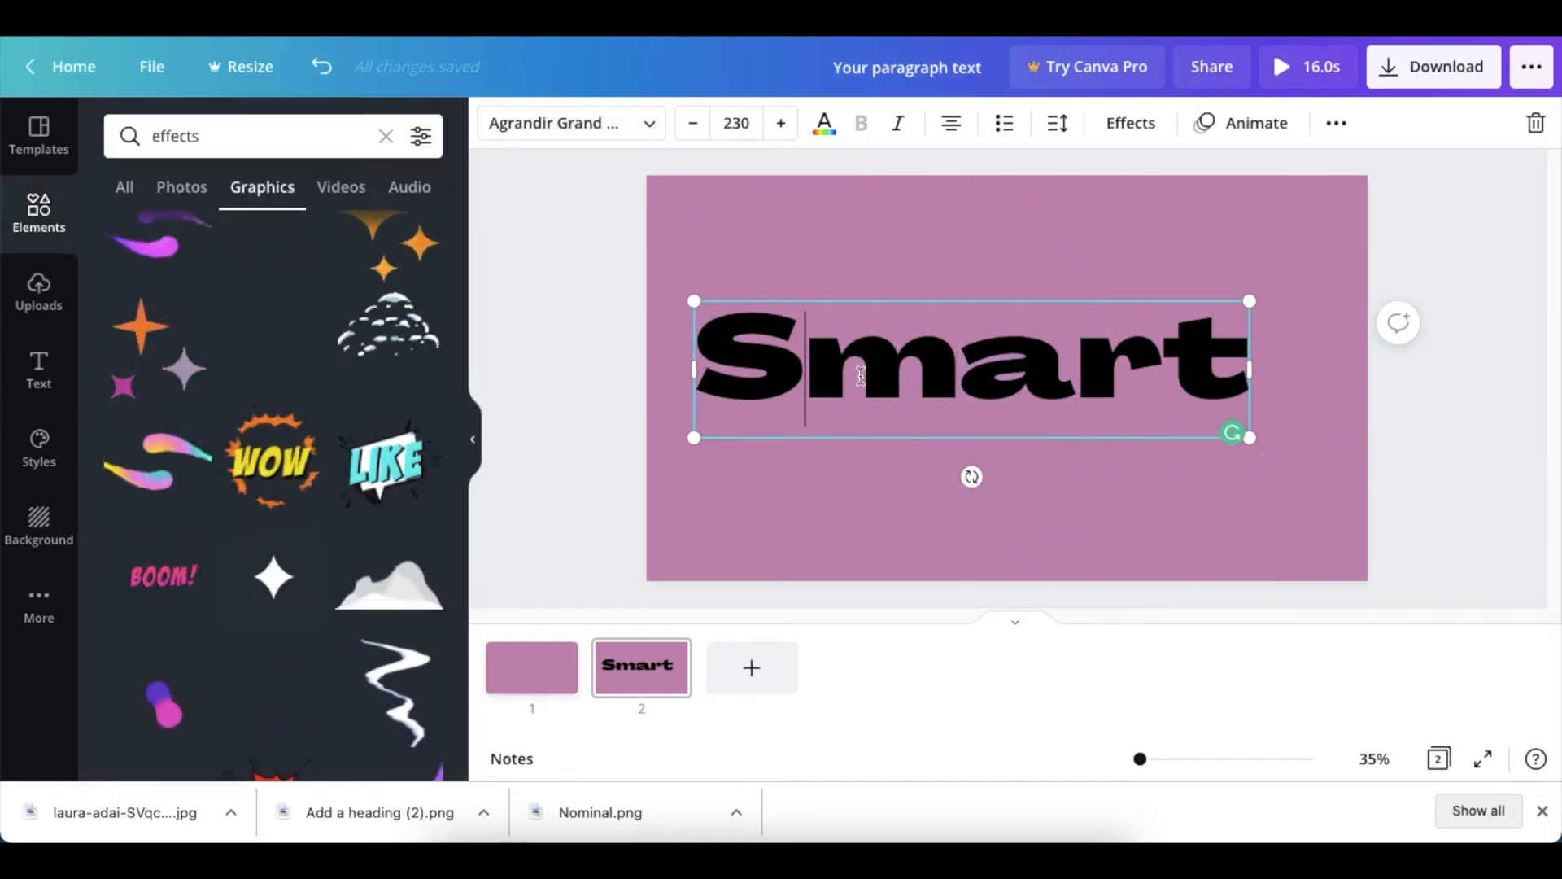
{"action": "left_click", "coordinate": [600, 383]}
{"action": "left_click", "coordinate": [853, 383]}
{"action": "mouse_move", "coordinate": [853, 383]}
{"action": "left_mouse_down"}
{"action": "mouse_move", "coordinate": [917, 383]}
{"action": "mouse_move", "coordinate": [896, 385]}
{"action": "mouse_move", "coordinate": [893, 342]}
{"action": "mouse_move", "coordinate": [900, 425]}
{"action": "mouse_move", "coordinate": [879, 345]}
{"action": "mouse_move", "coordinate": [879, 385]}
{"action": "mouse_move", "coordinate": [896, 383]}
{"action": "mouse_move", "coordinate": [871, 385]}
{"action": "left_mouse_up"}
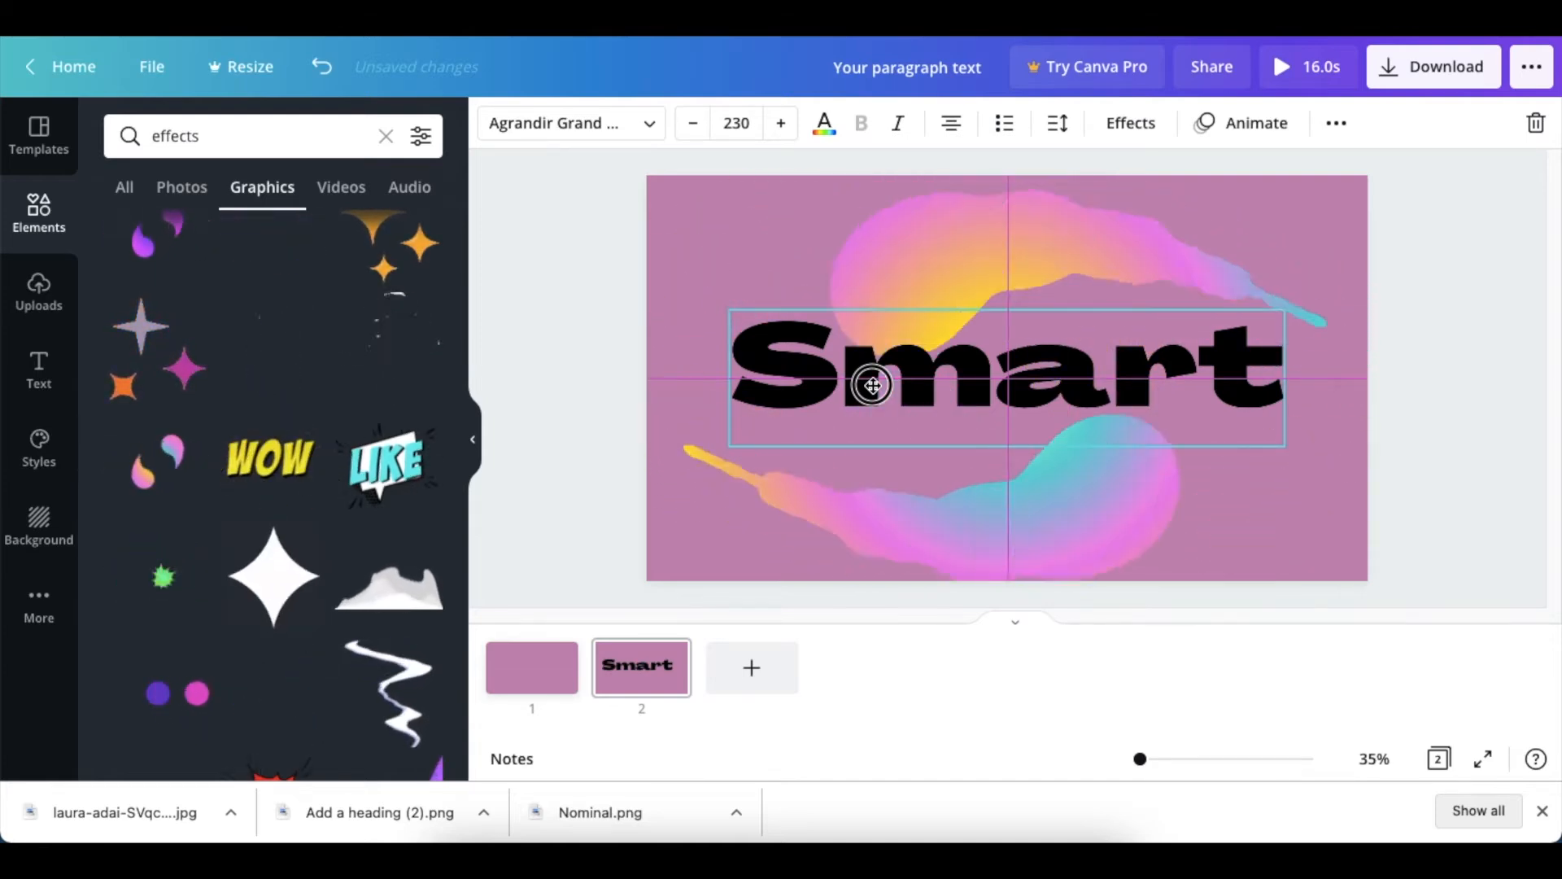
{"action": "left_click_drag", "start_coordinate": [872, 385], "coordinate": [872, 385]}
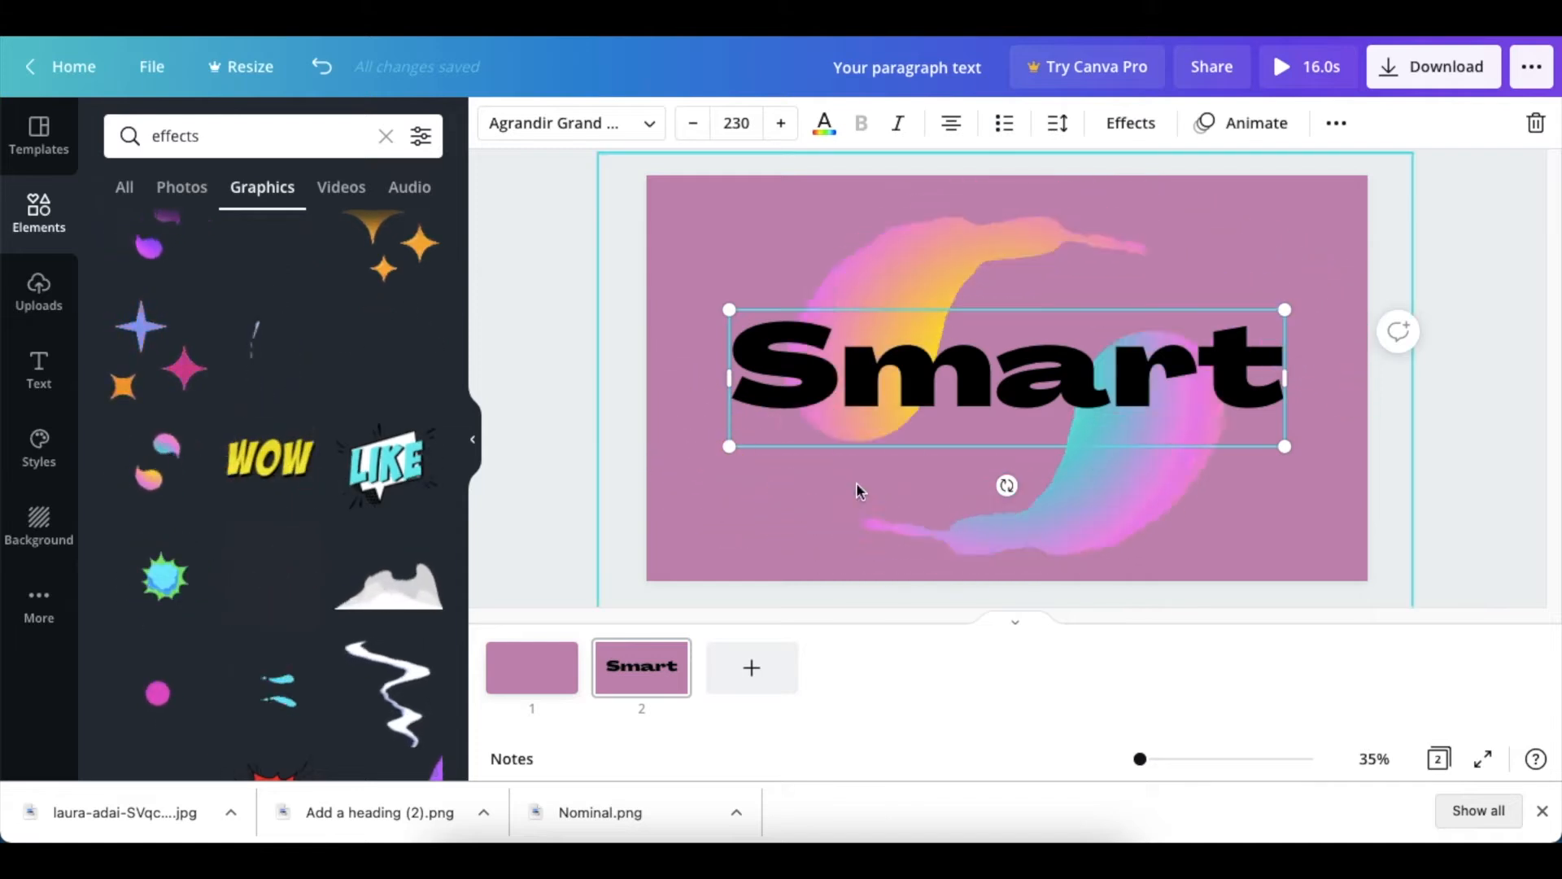
Change the "Smart" text colour to the dark blue-violet from the default colours.
{"action": "left_click", "coordinate": [950, 394]}
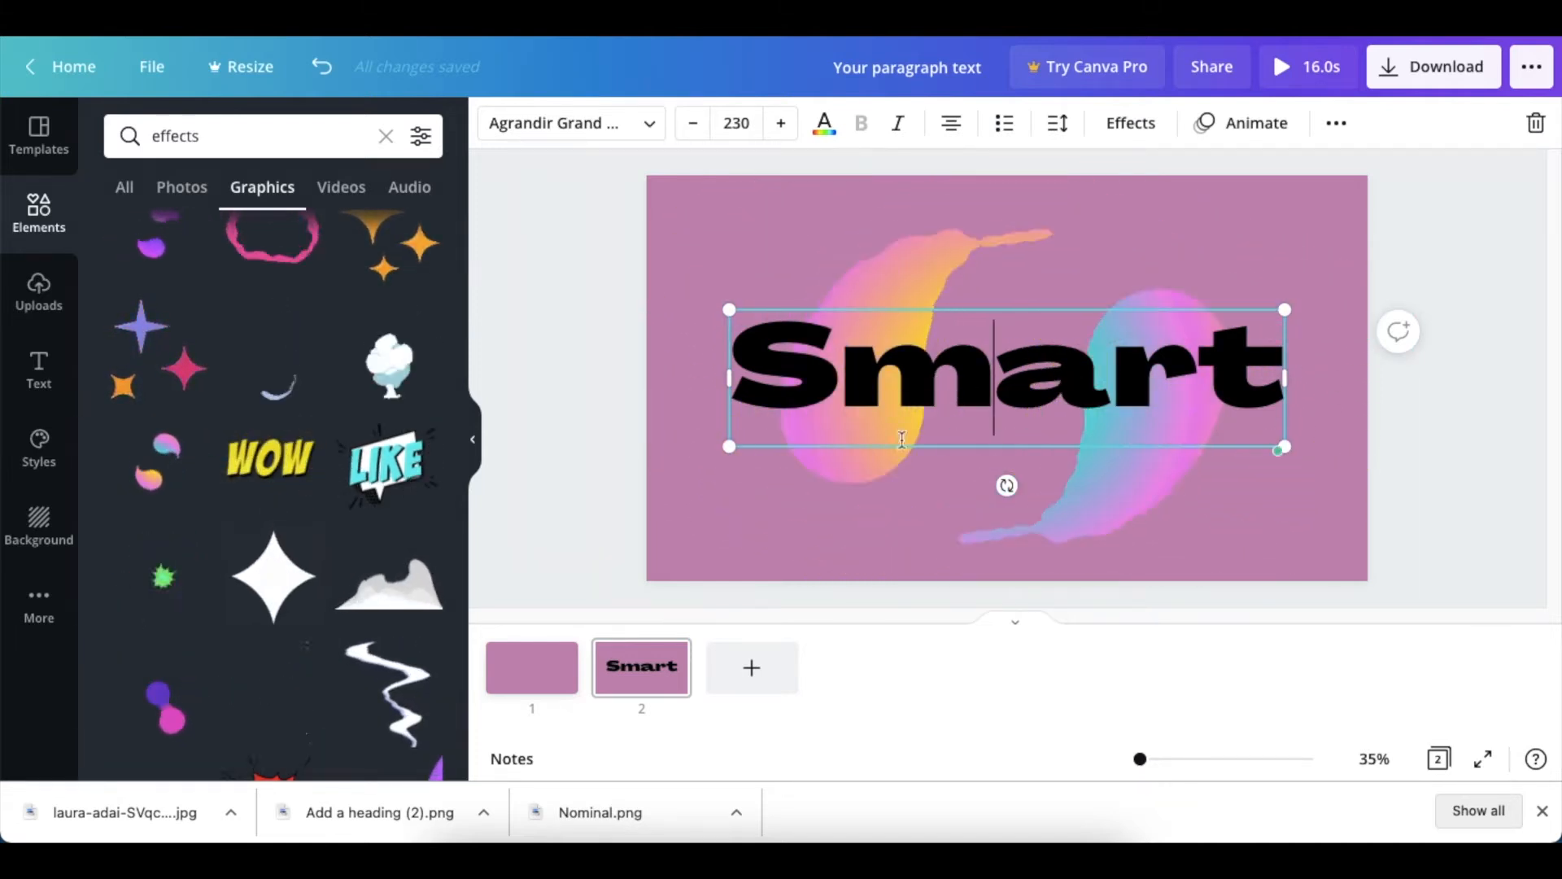
{"action": "left_click", "coordinate": [645, 356]}
{"action": "left_click", "coordinate": [805, 401]}
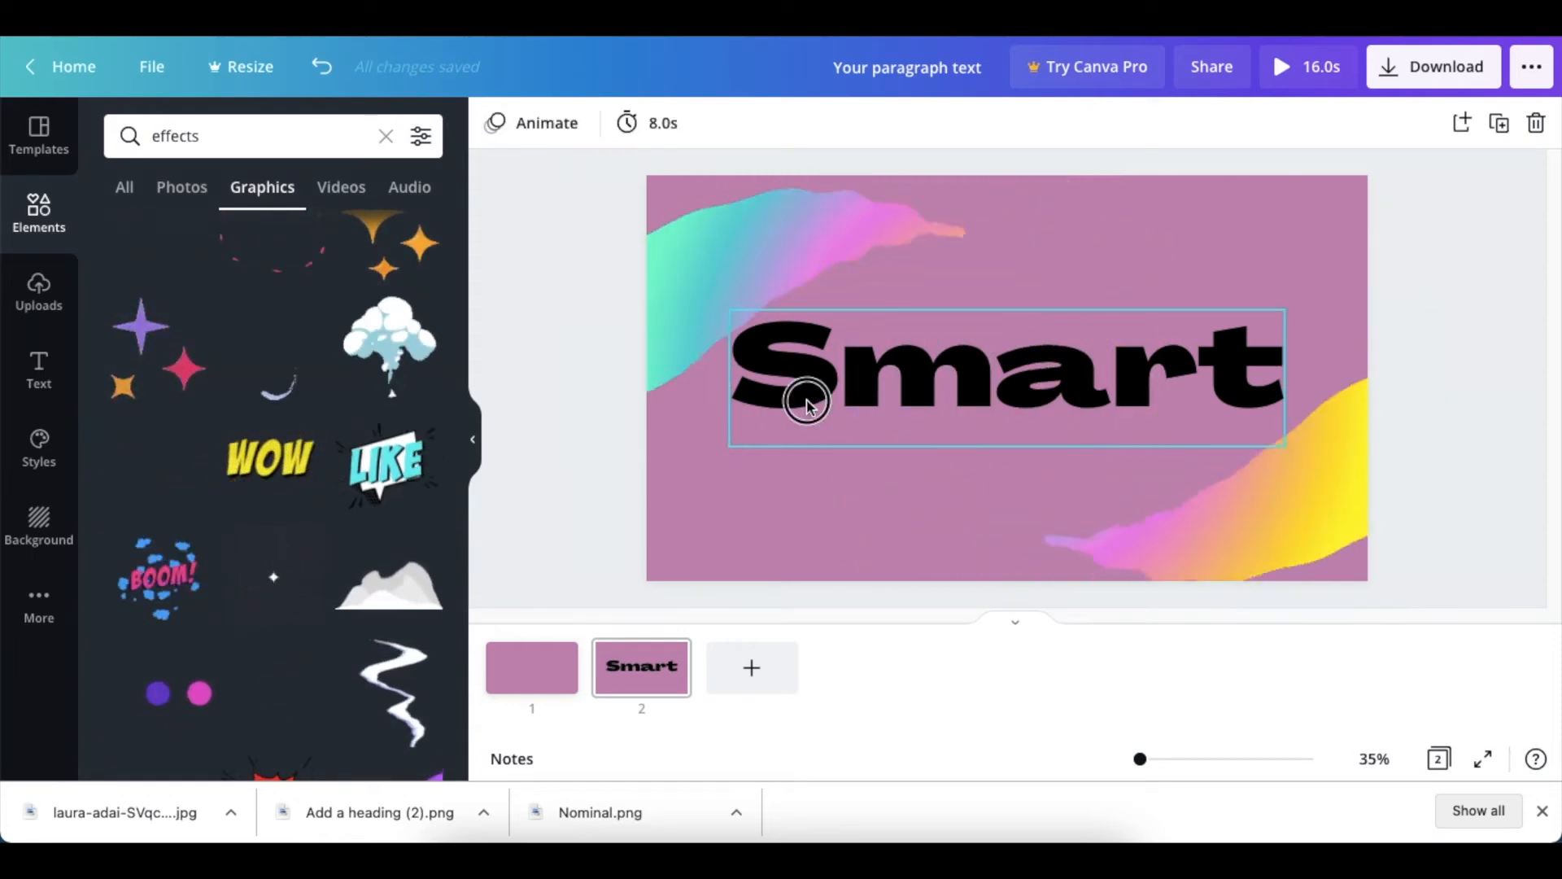
{"action": "left_click", "coordinate": [823, 126]}
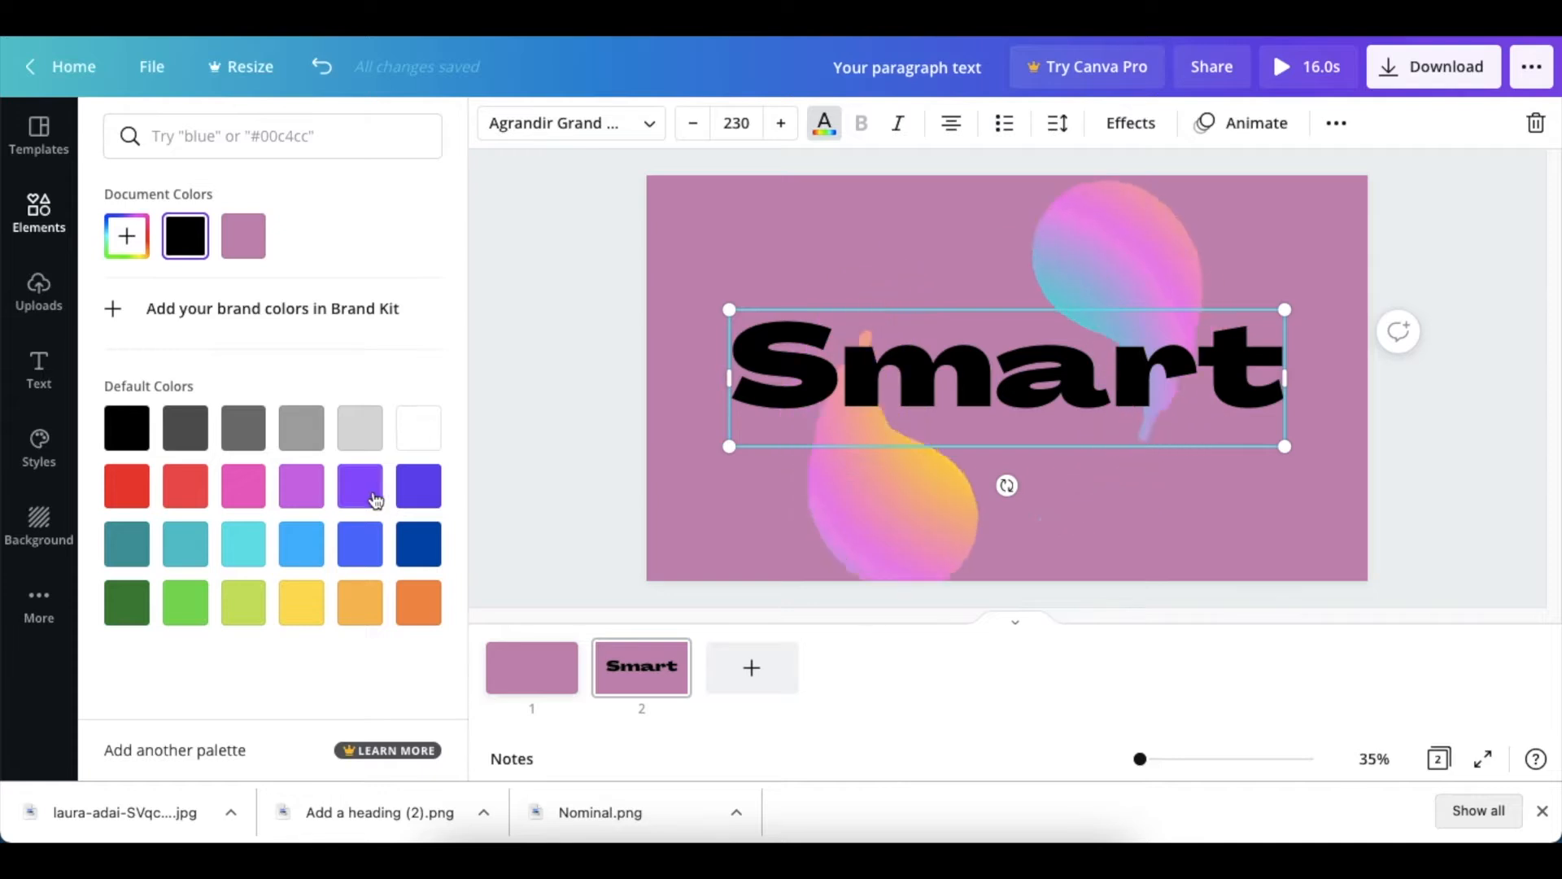
{"action": "left_click", "coordinate": [420, 489]}
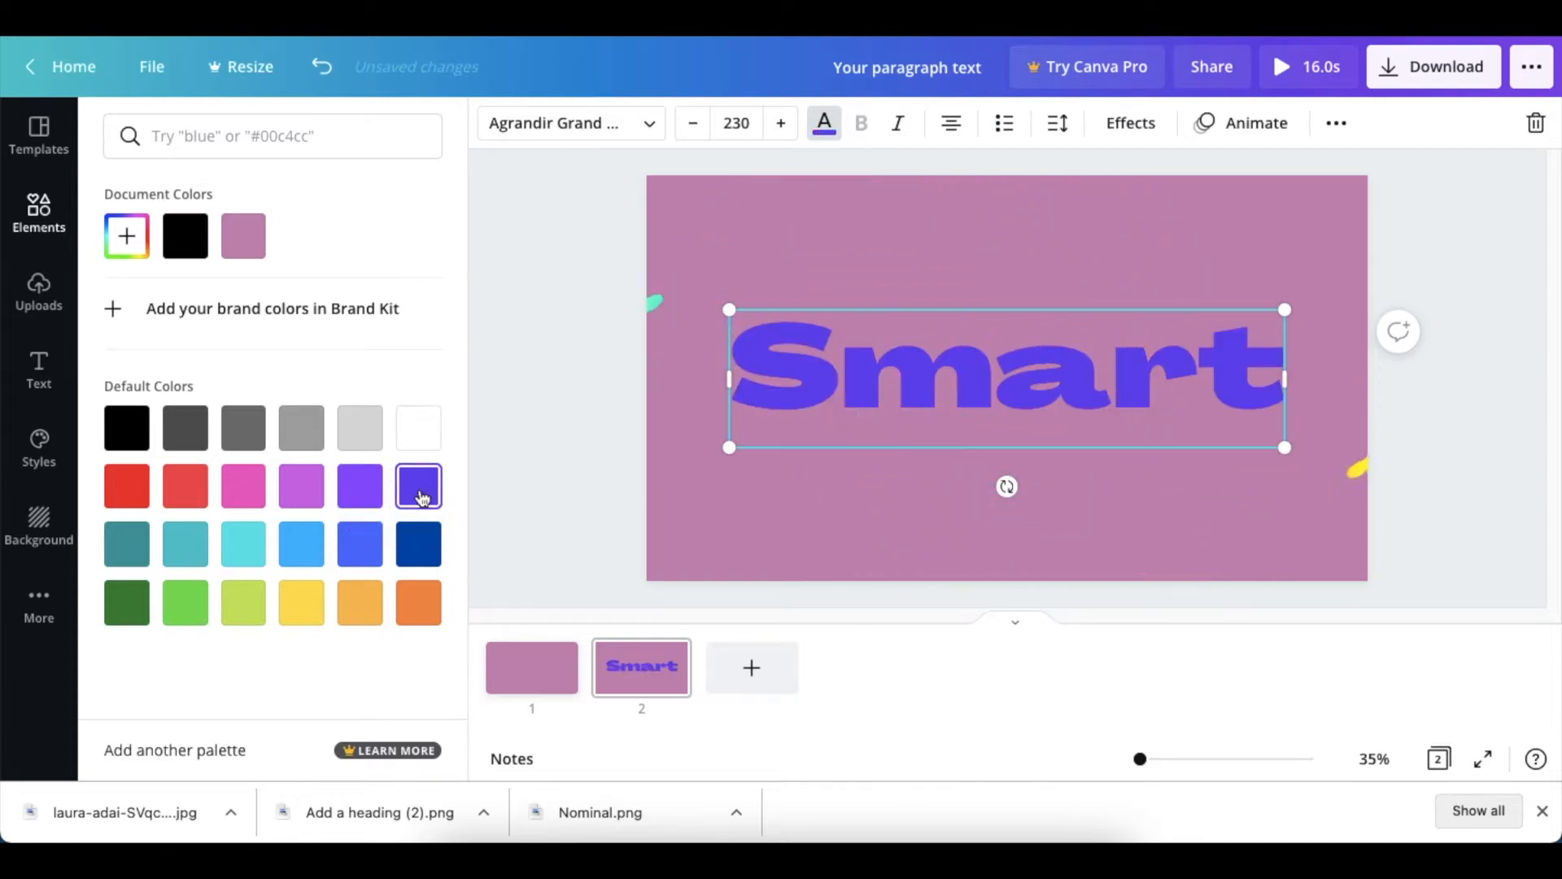
{"action": "left_click", "coordinate": [365, 493]}
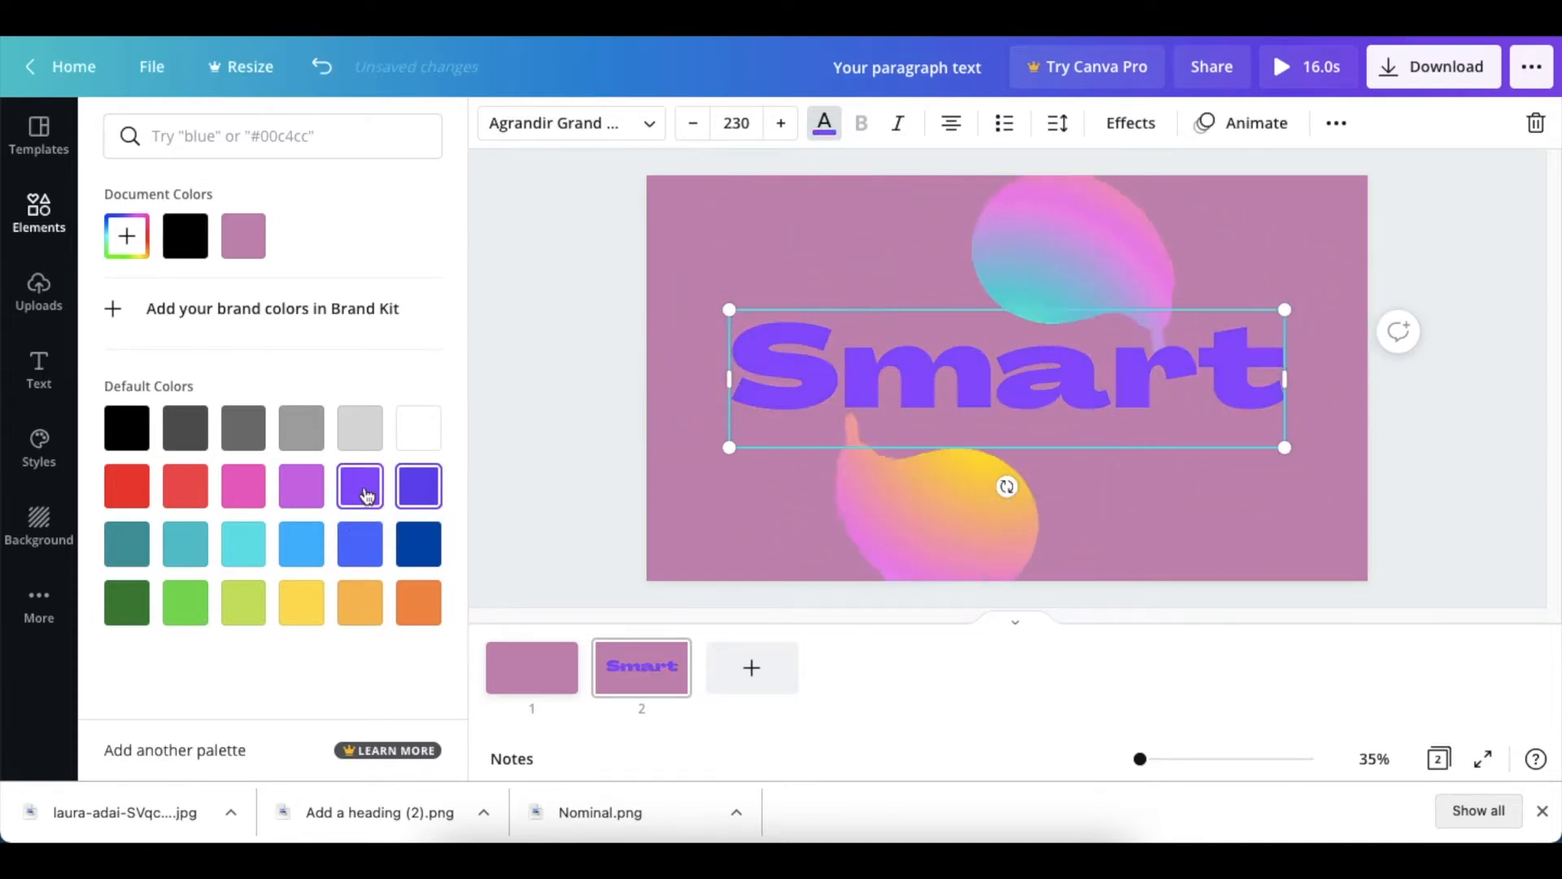
{"action": "left_click", "coordinate": [418, 492]}
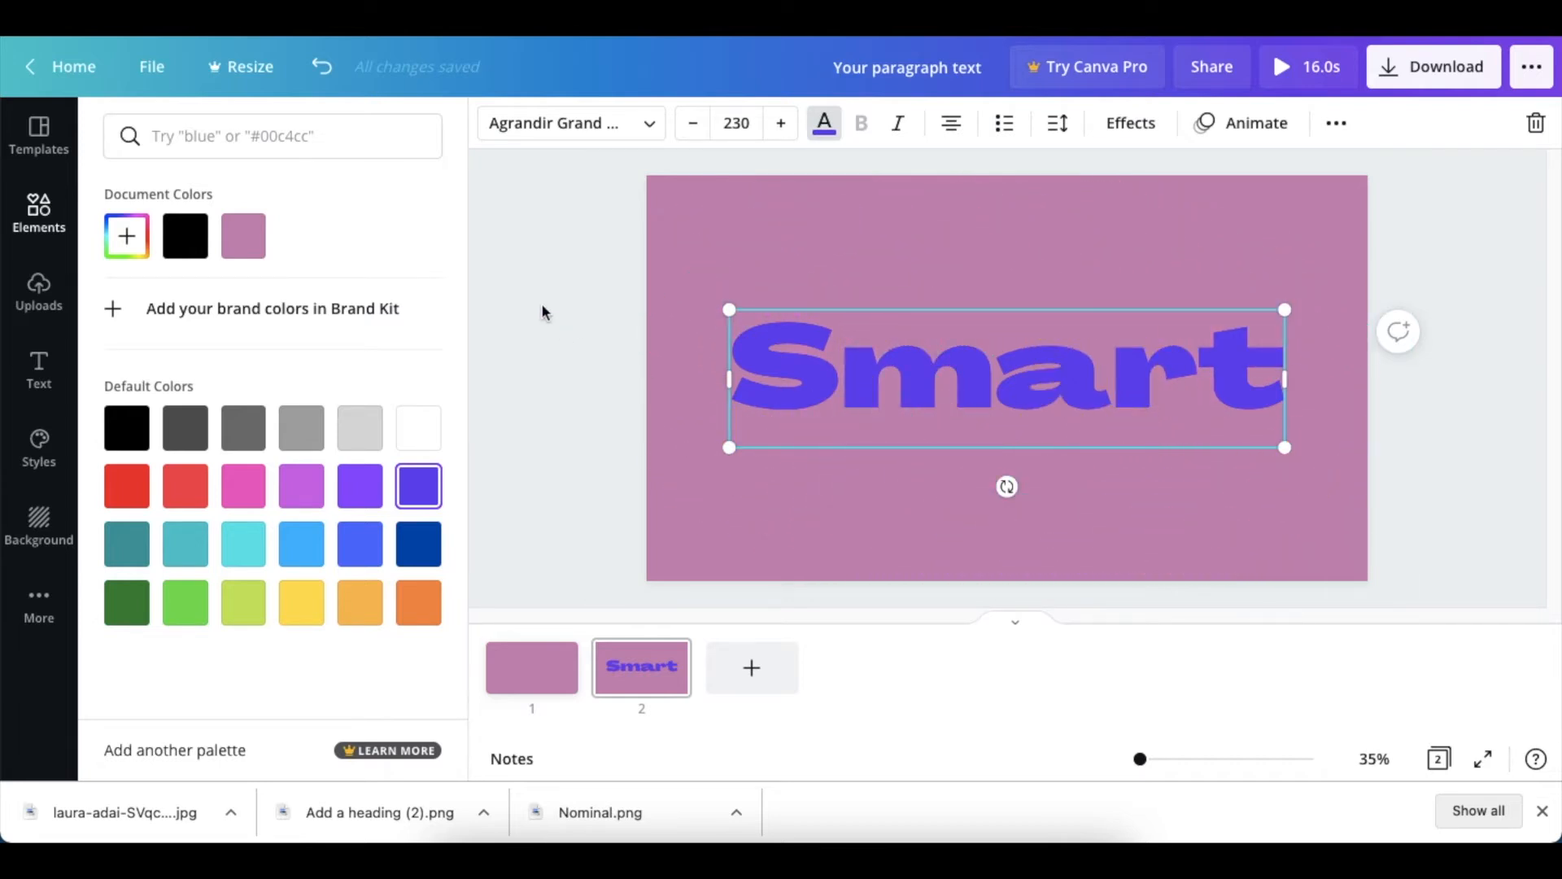
{"action": "left_click", "coordinate": [569, 315]}
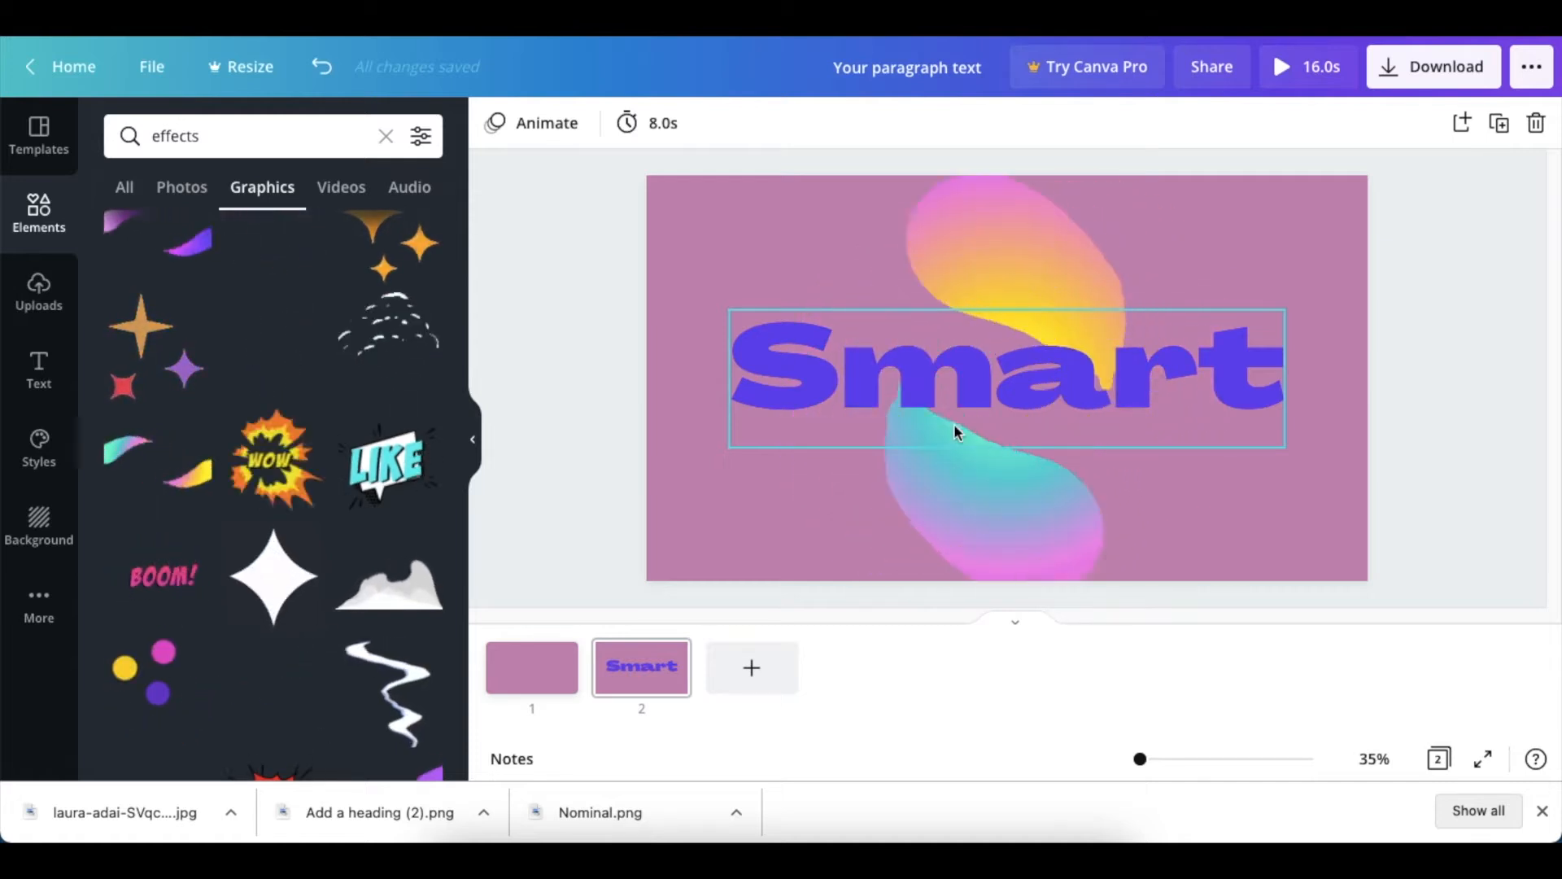
Overlay a white copy of the "Smart" text, offset slightly straight below the blue-violet original.
{"action": "left_click", "coordinate": [956, 432]}
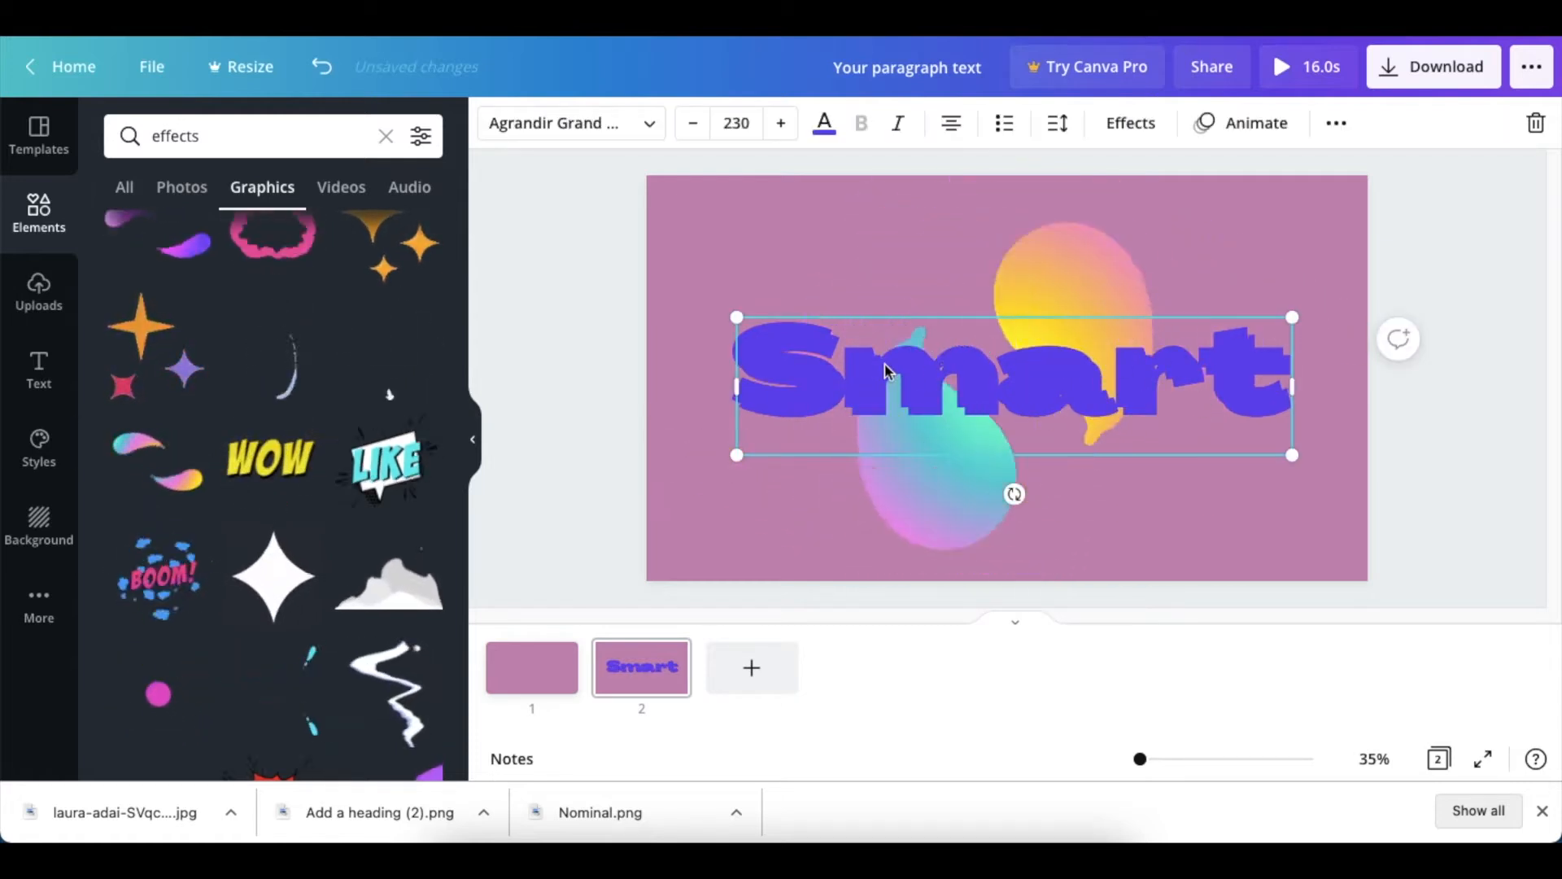
{"action": "left_click", "coordinate": [825, 123]}
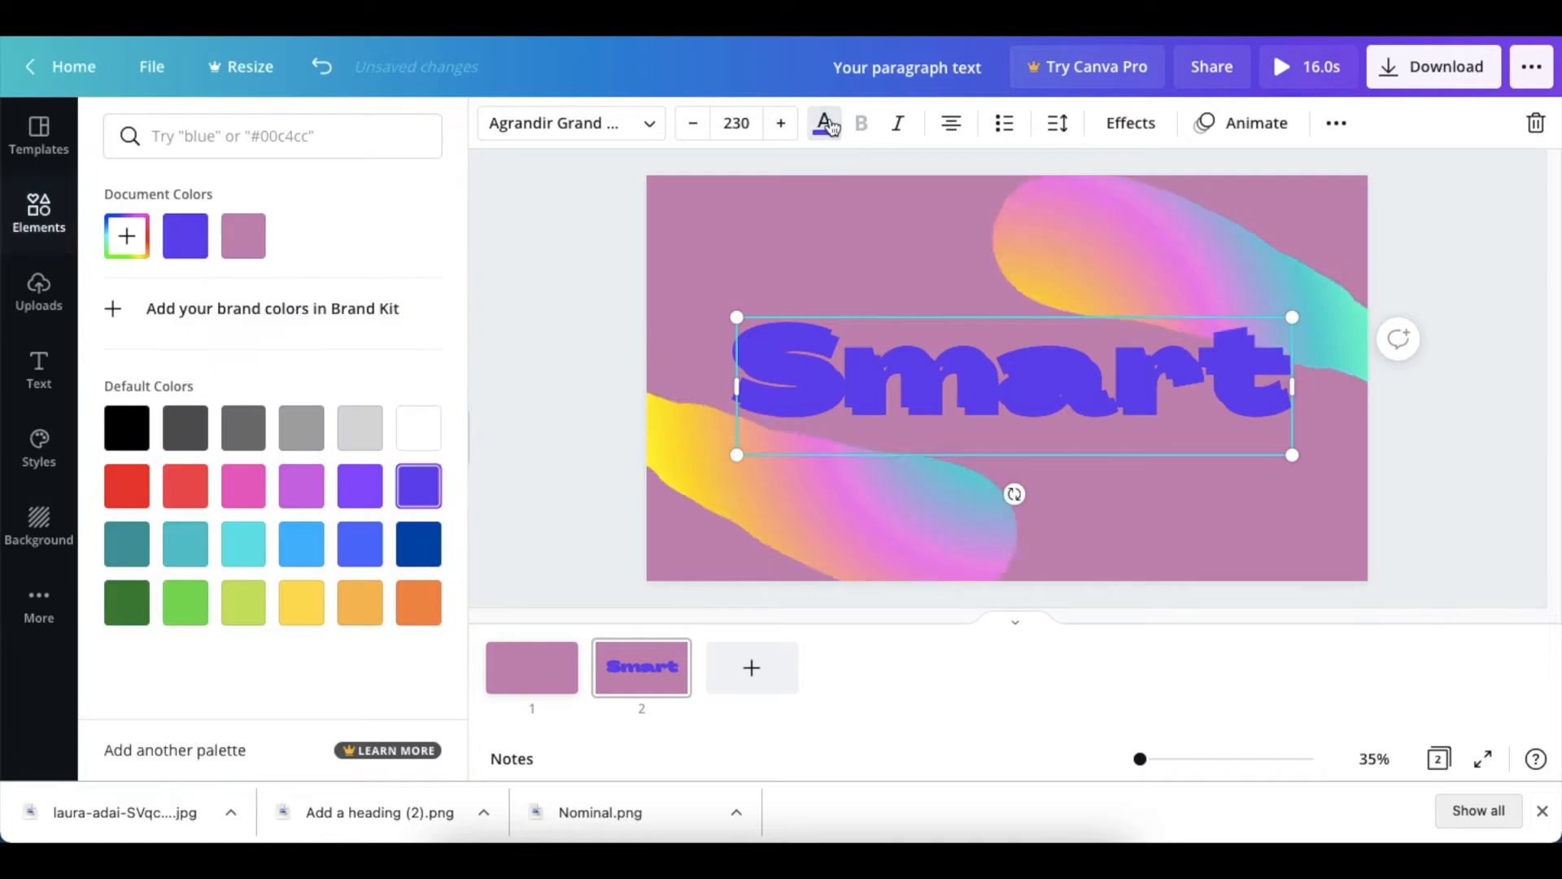
{"action": "left_click", "coordinate": [419, 429]}
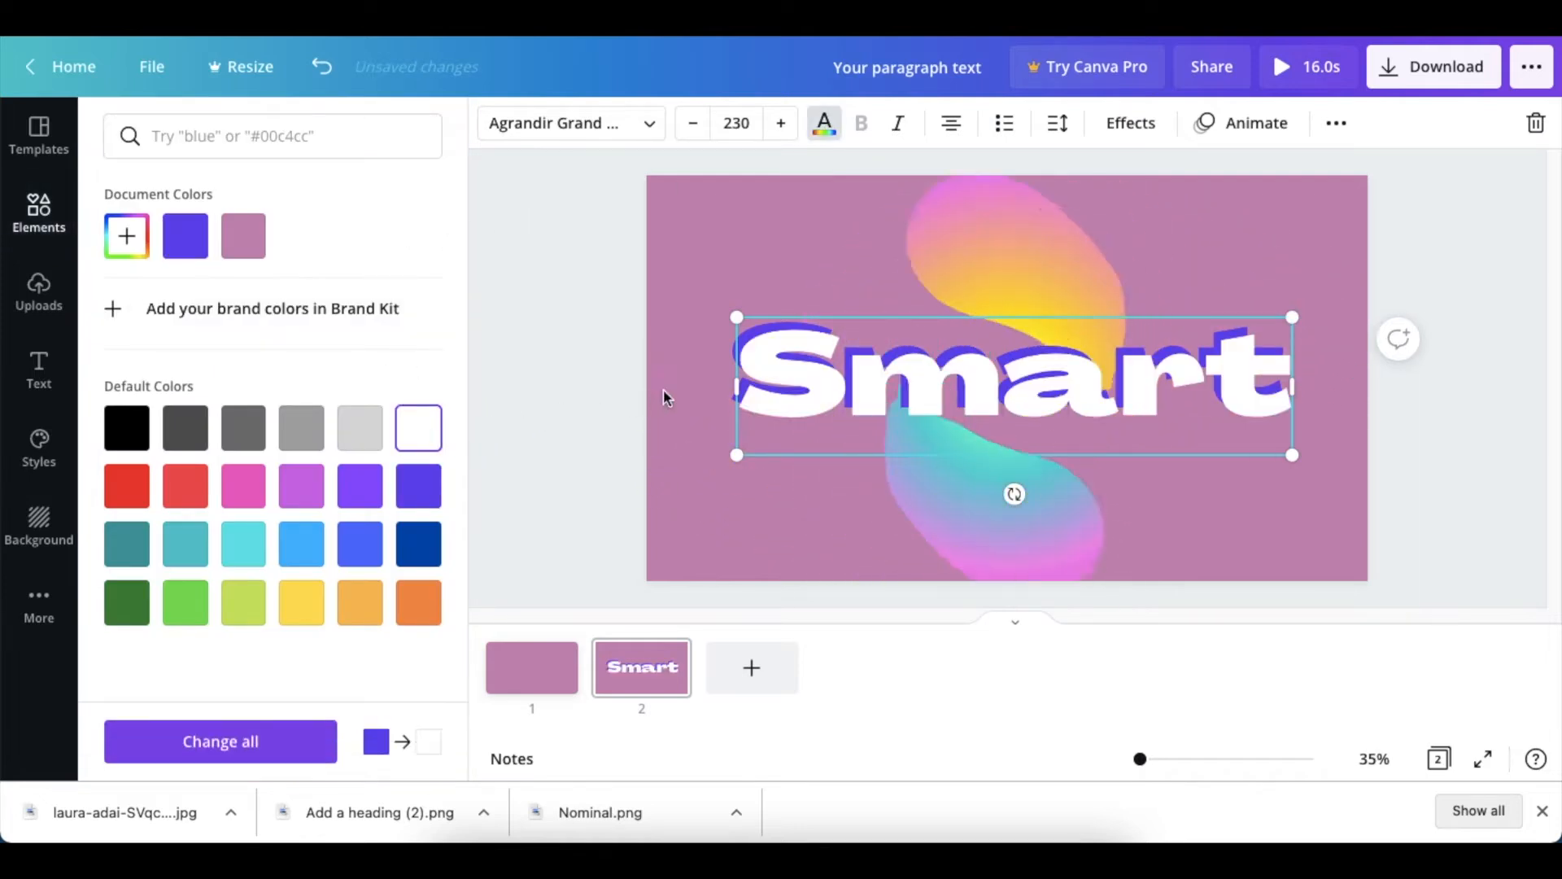
{"action": "left_click", "coordinate": [981, 402]}
{"action": "mouse_move", "coordinate": [975, 411]}
{"action": "left_mouse_down"}
{"action": "mouse_move", "coordinate": [966, 379]}
{"action": "mouse_move", "coordinate": [979, 407]}
{"action": "left_mouse_up"}
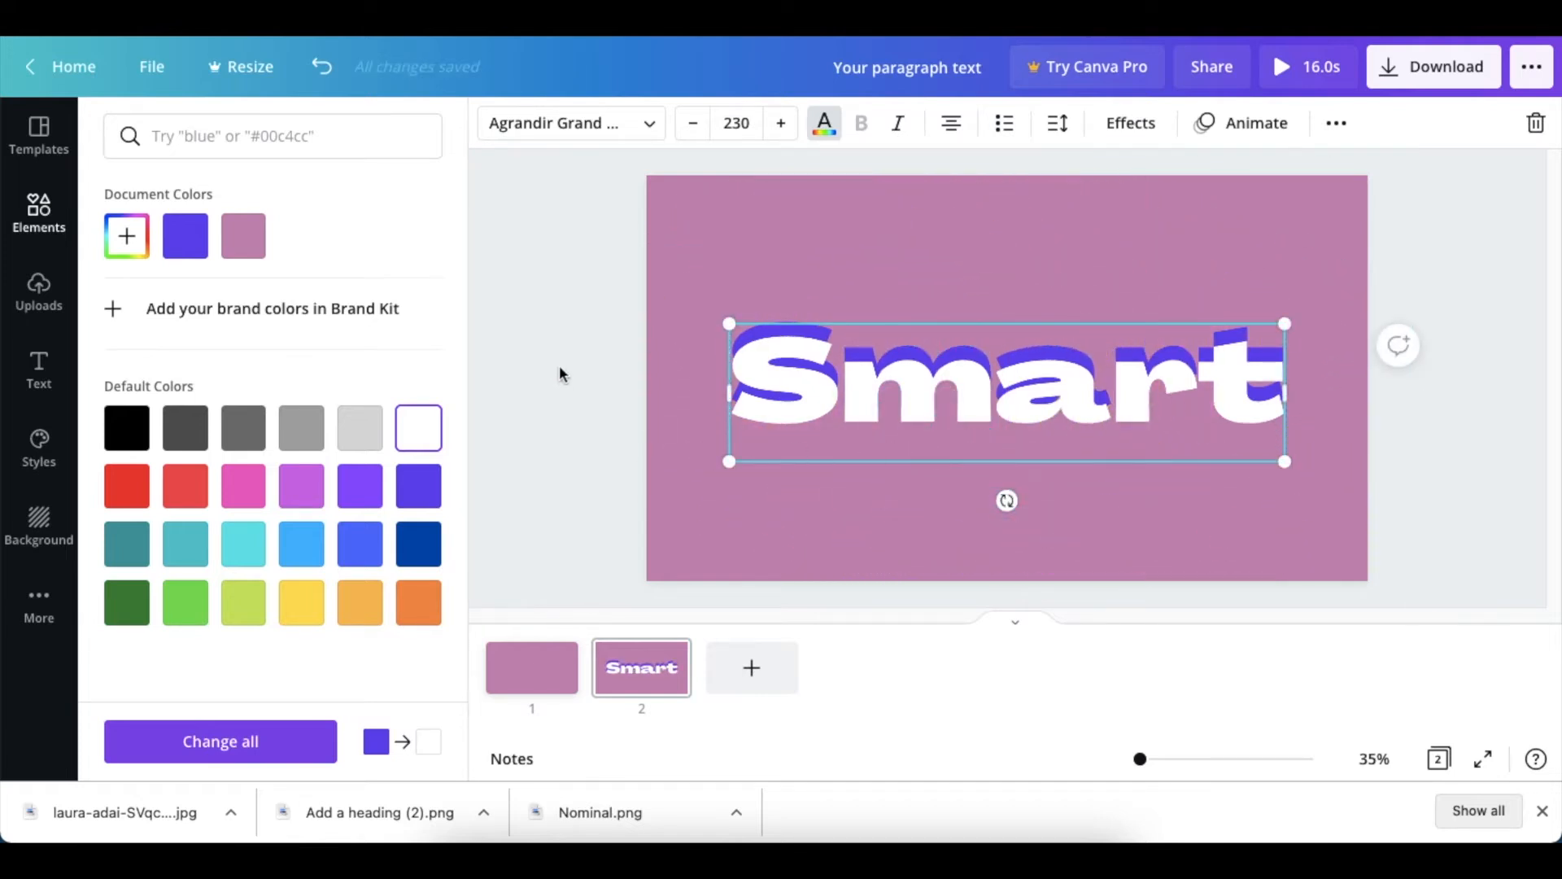
{"action": "left_click", "coordinate": [586, 359]}
{"action": "left_click", "coordinate": [594, 389]}
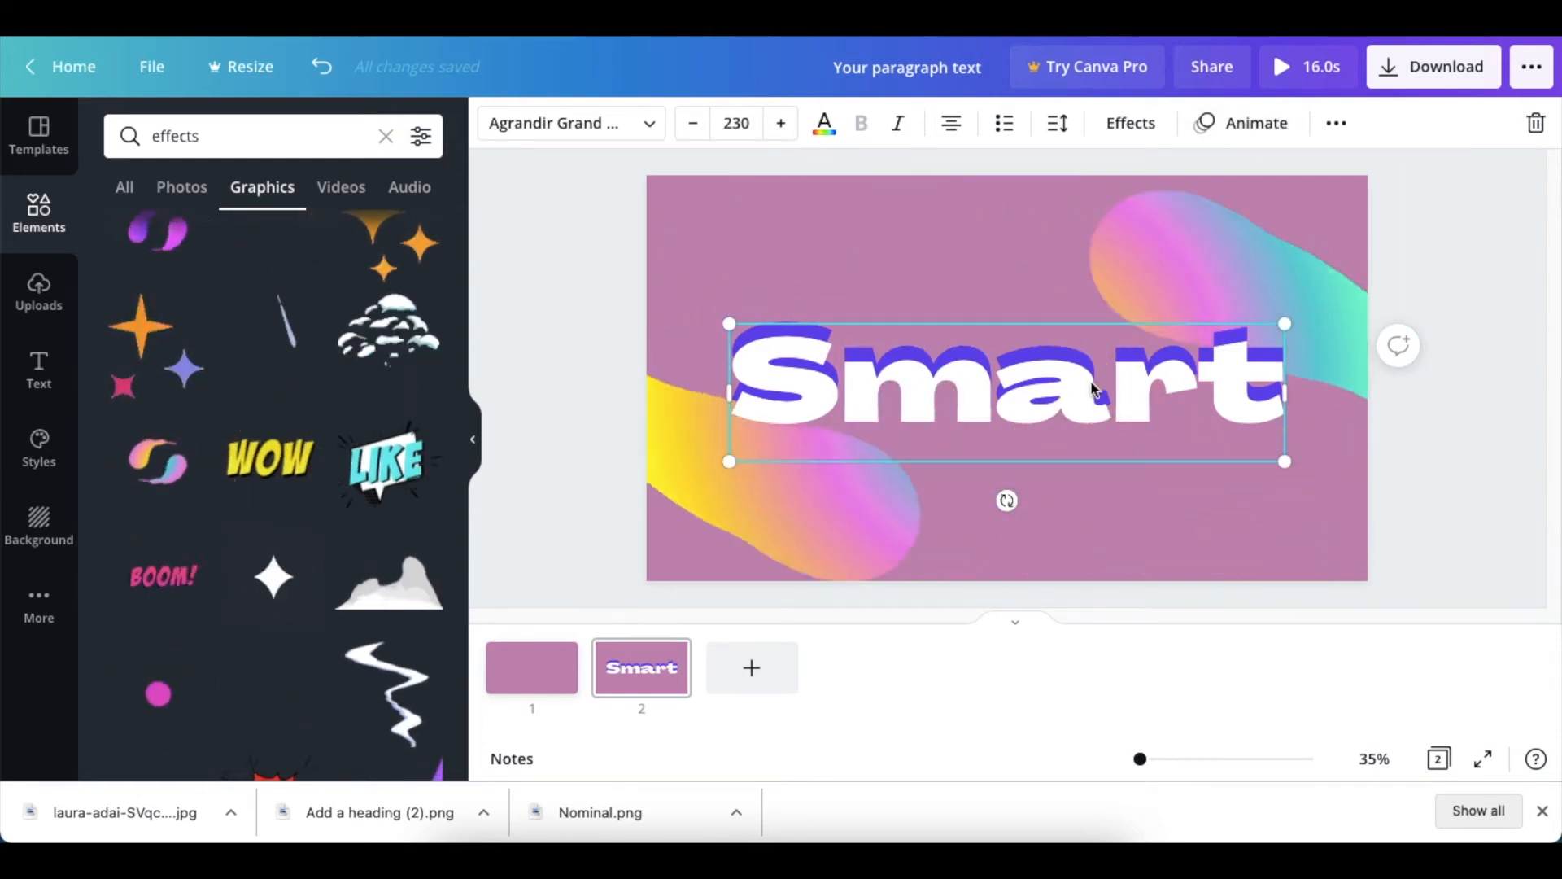
Group the white and blue-violet "Smart" texts on page 2.
{"action": "left_click_drag", "start_coordinate": [600, 286], "coordinate": [1285, 476]}
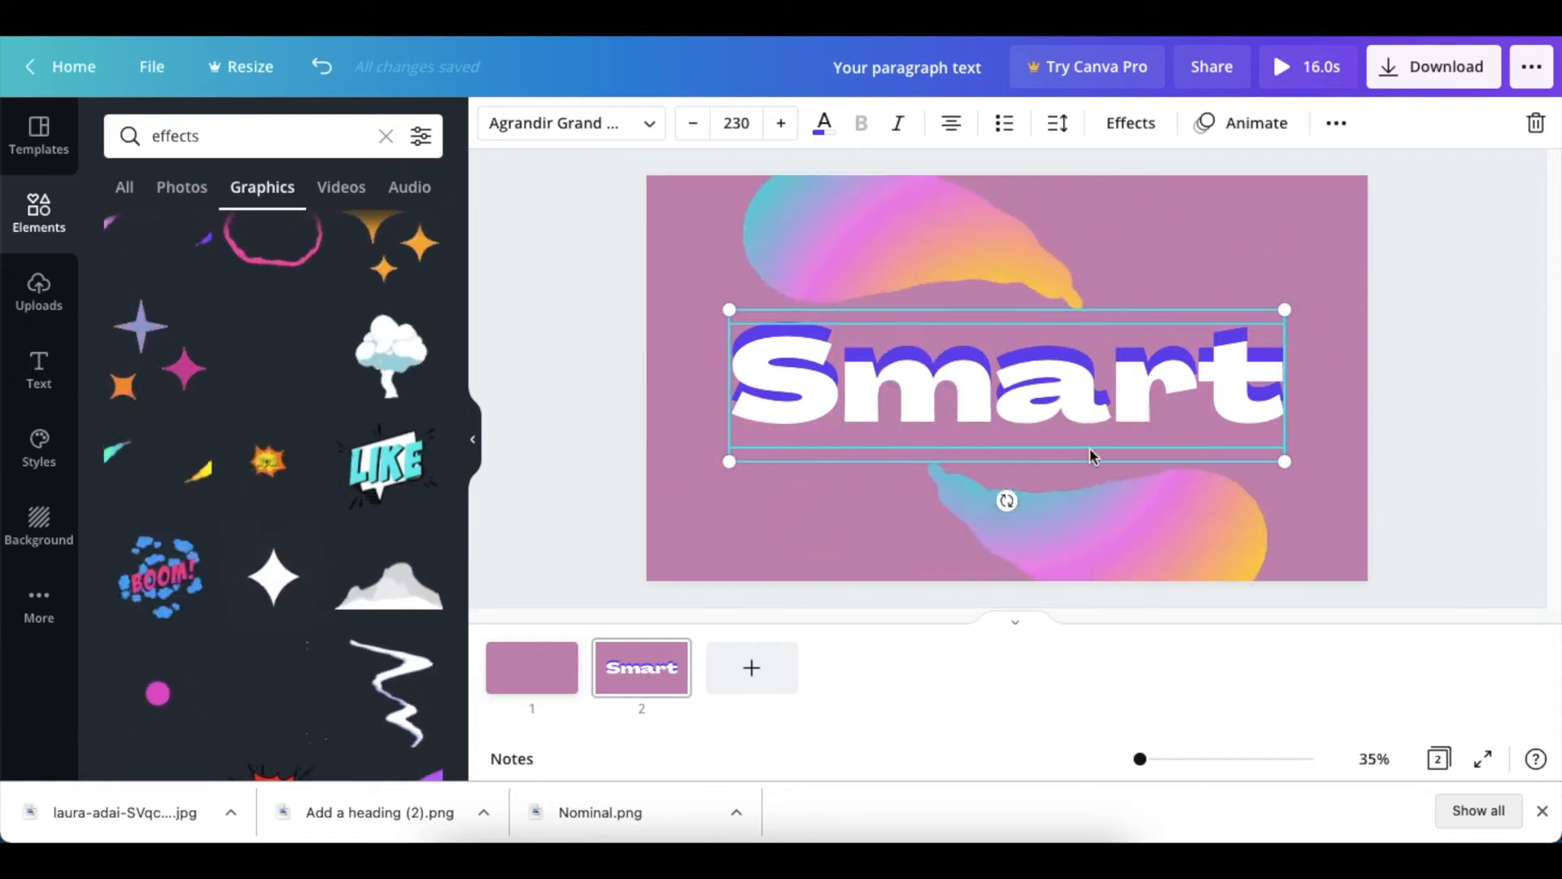
{"action": "left_click", "coordinate": [1337, 126]}
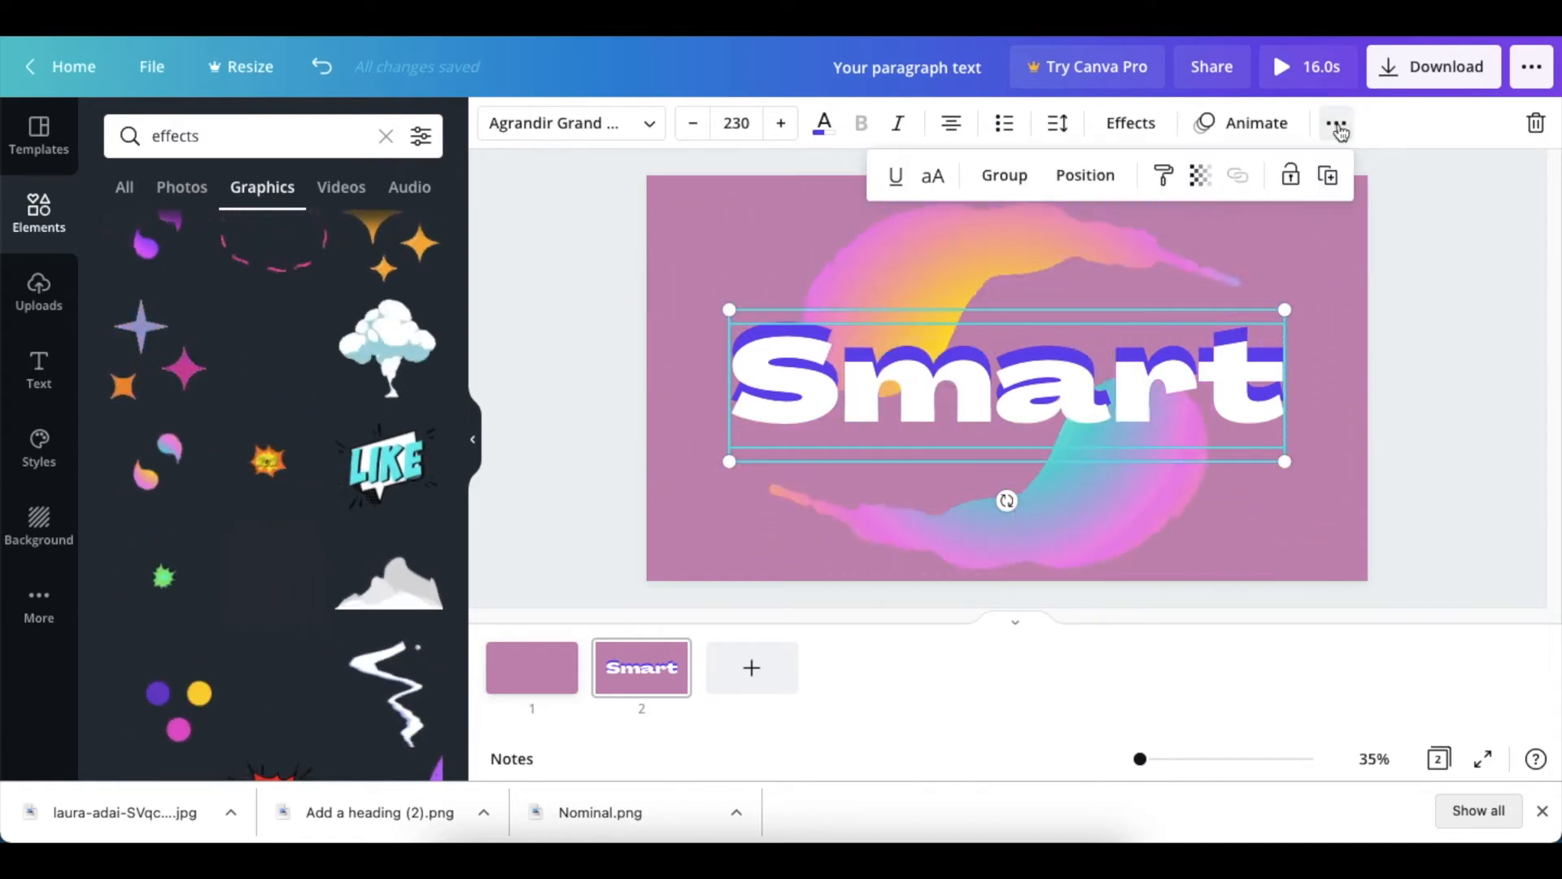
{"action": "left_click", "coordinate": [1008, 171]}
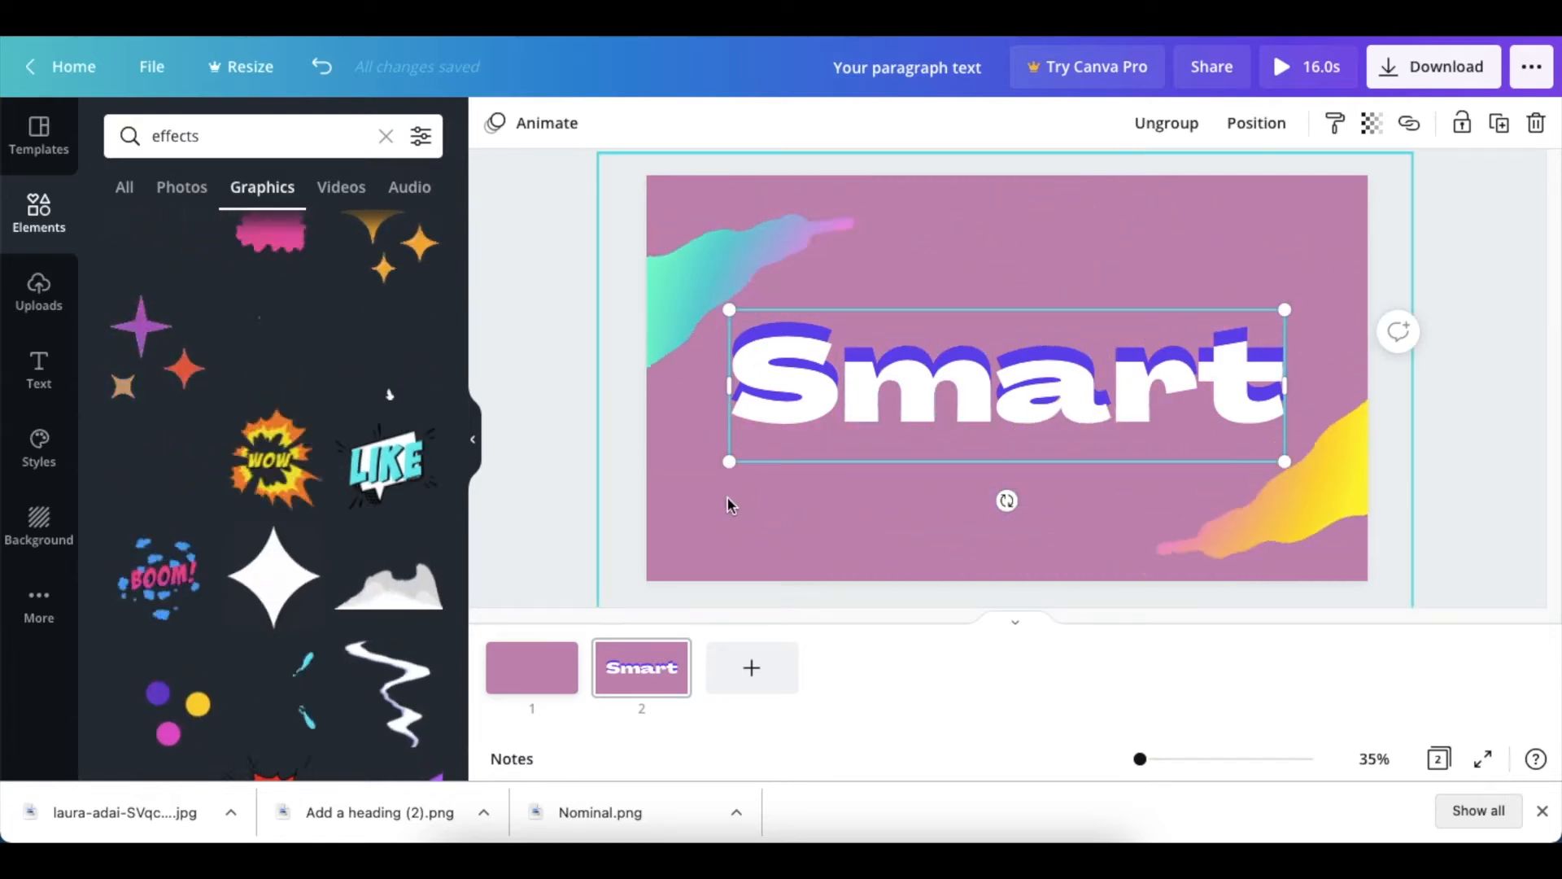
Duplicate page 2 with its layered "Smart" title as a third page.
{"action": "mouse_move", "coordinate": [692, 669]}
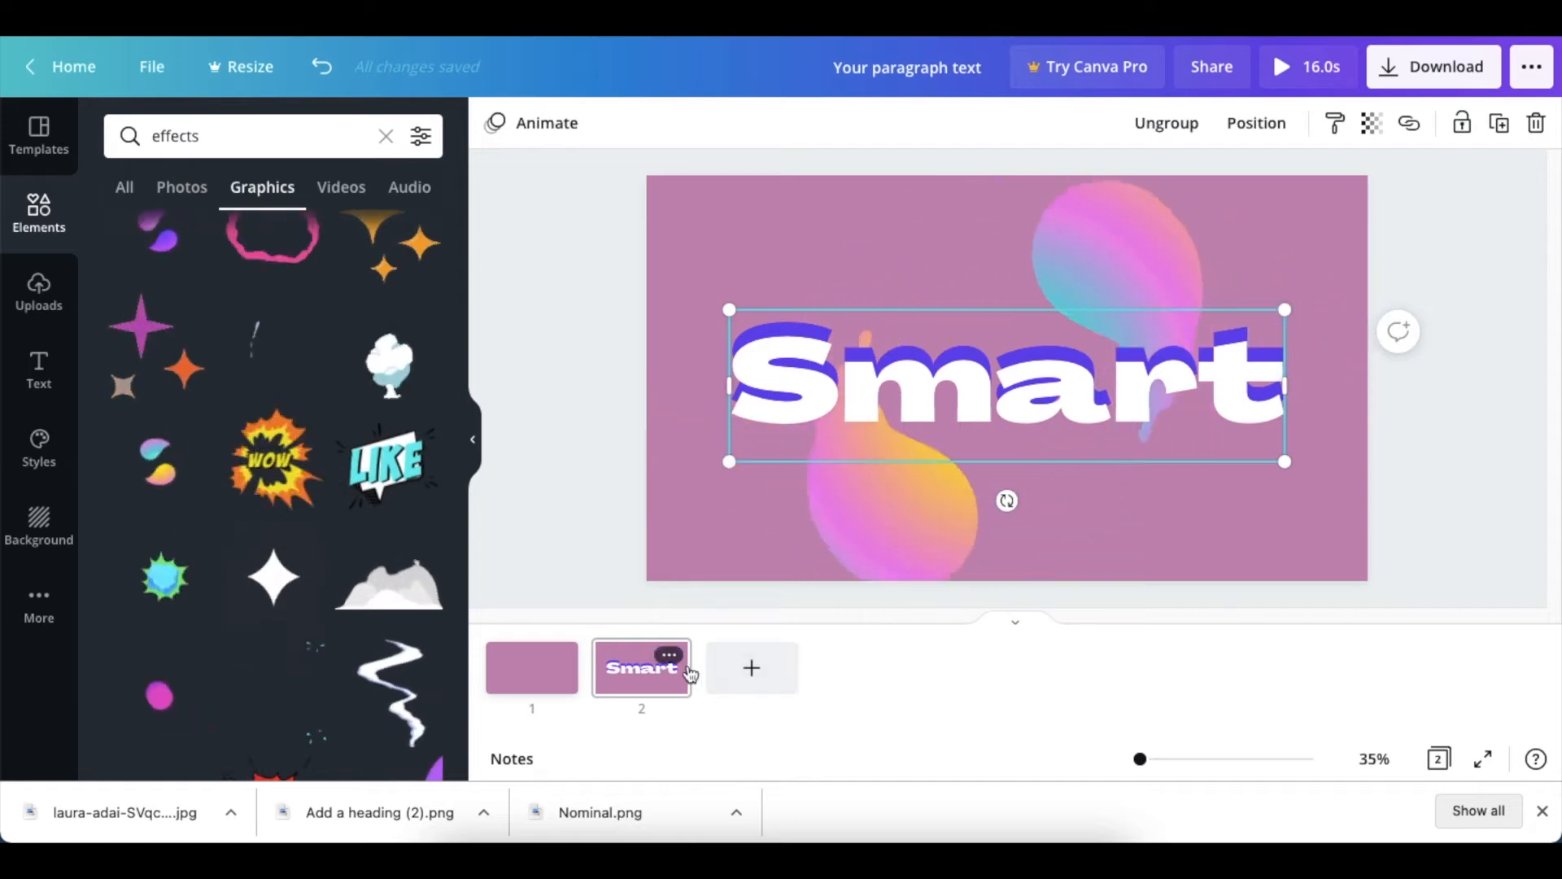
{"action": "left_click", "coordinate": [670, 659]}
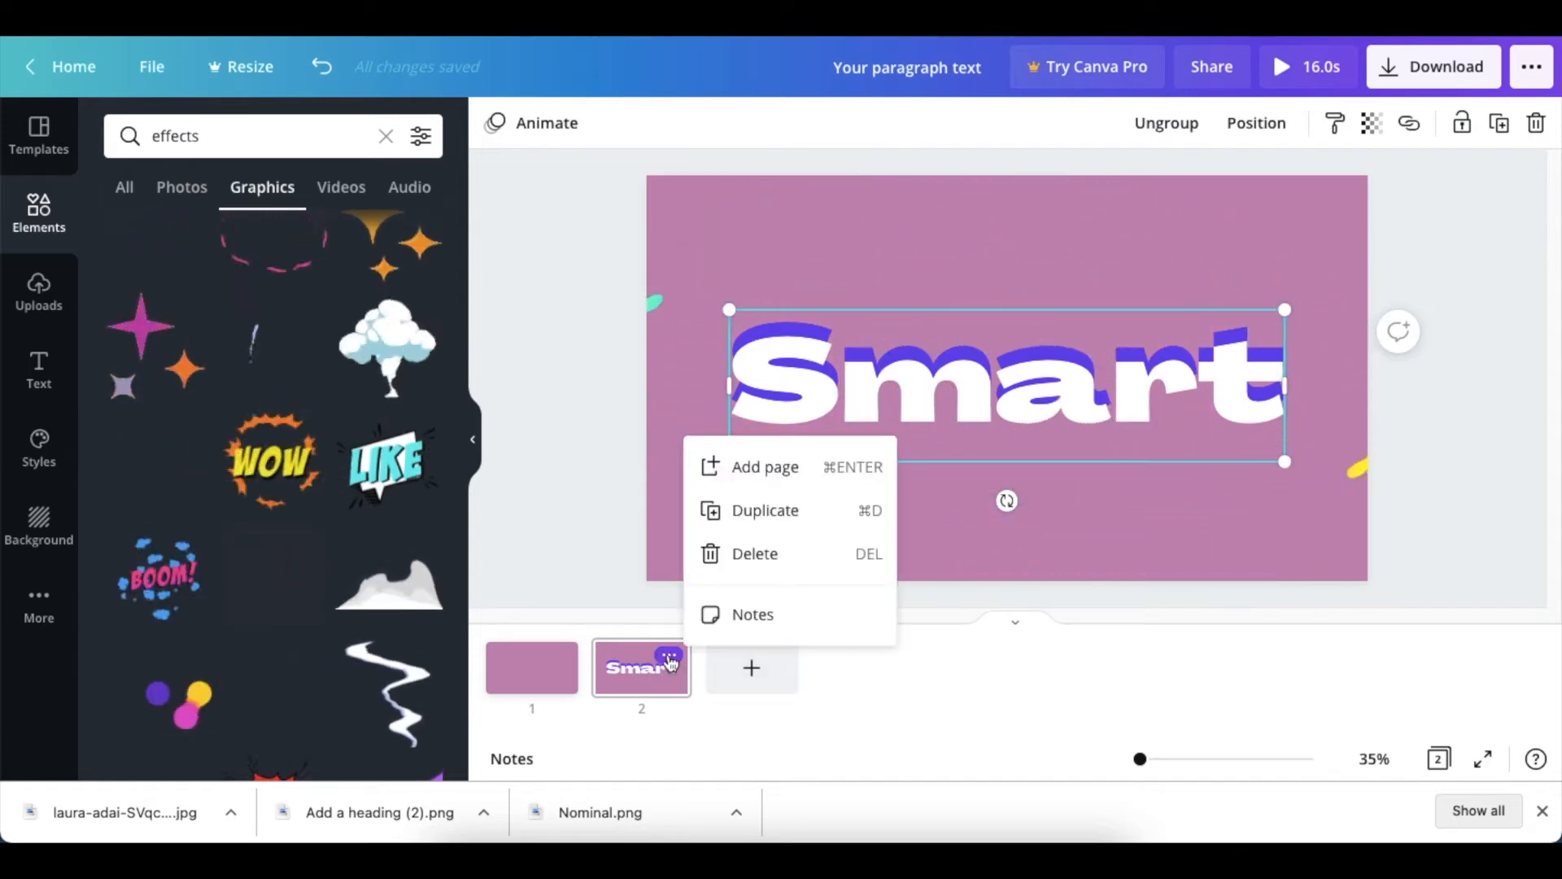
{"action": "left_click", "coordinate": [761, 513]}
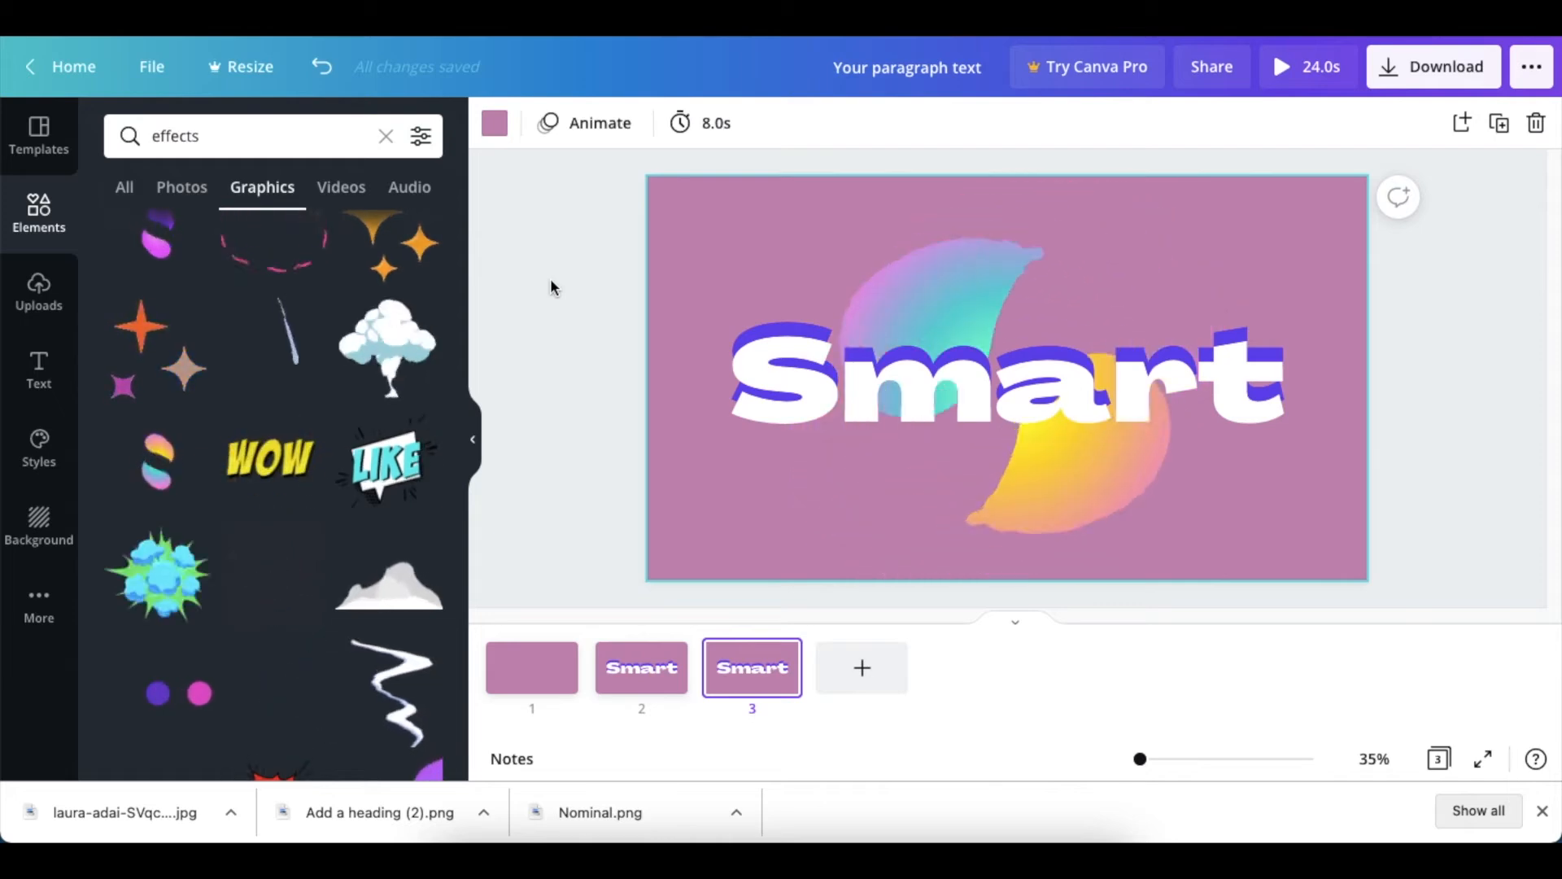
Add a text box beneath the "Smart" title on page 3 and set its font size to 75.
{"action": "key", "text": "t"}
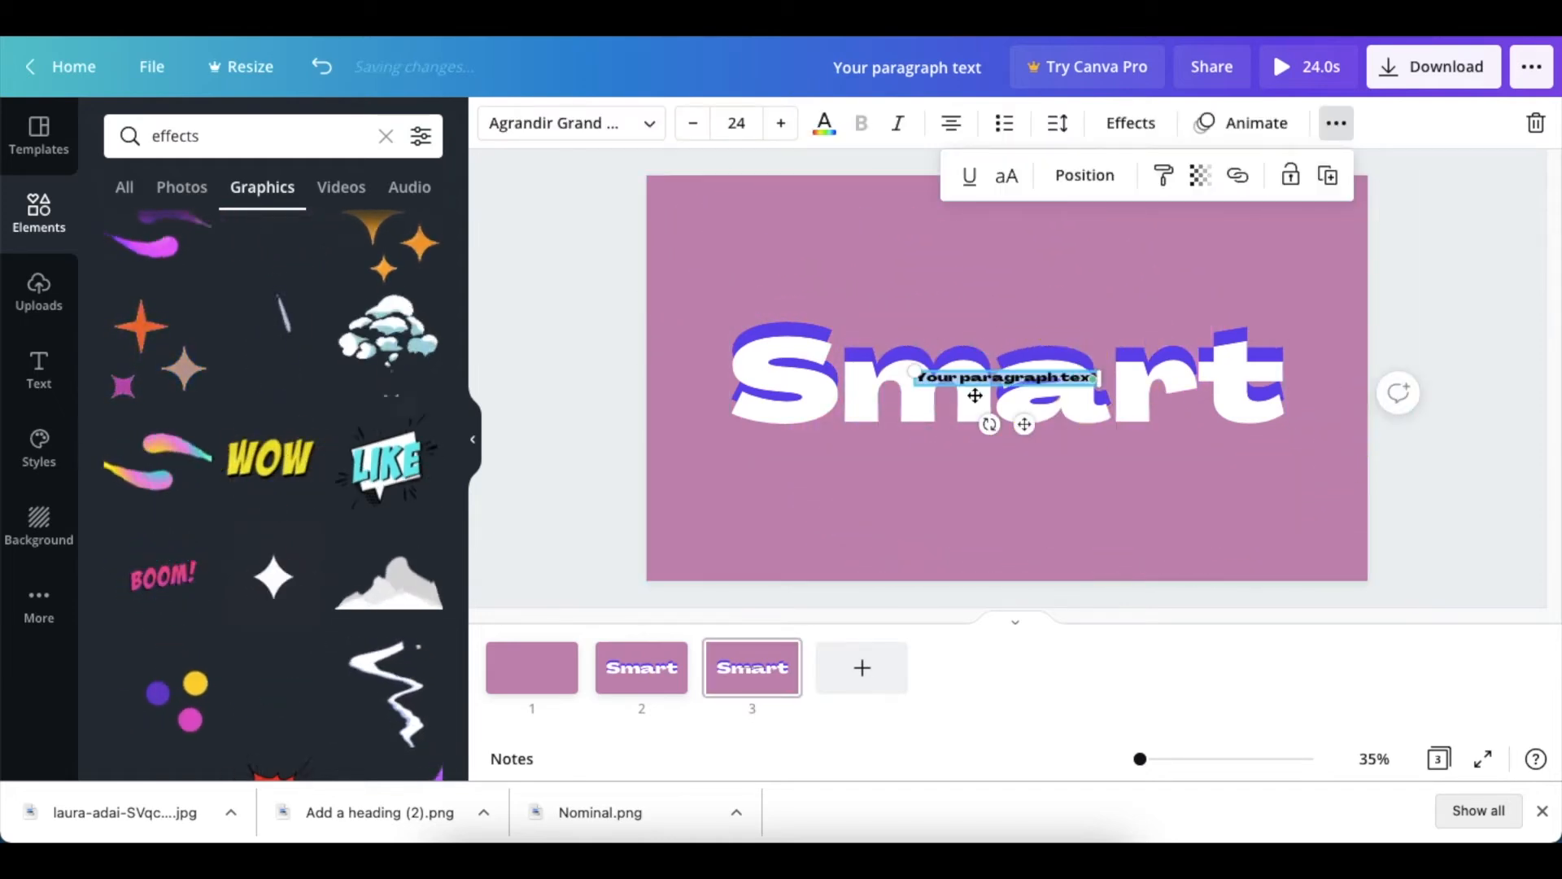
{"action": "left_click_drag", "start_coordinate": [1022, 427], "coordinate": [1028, 494]}
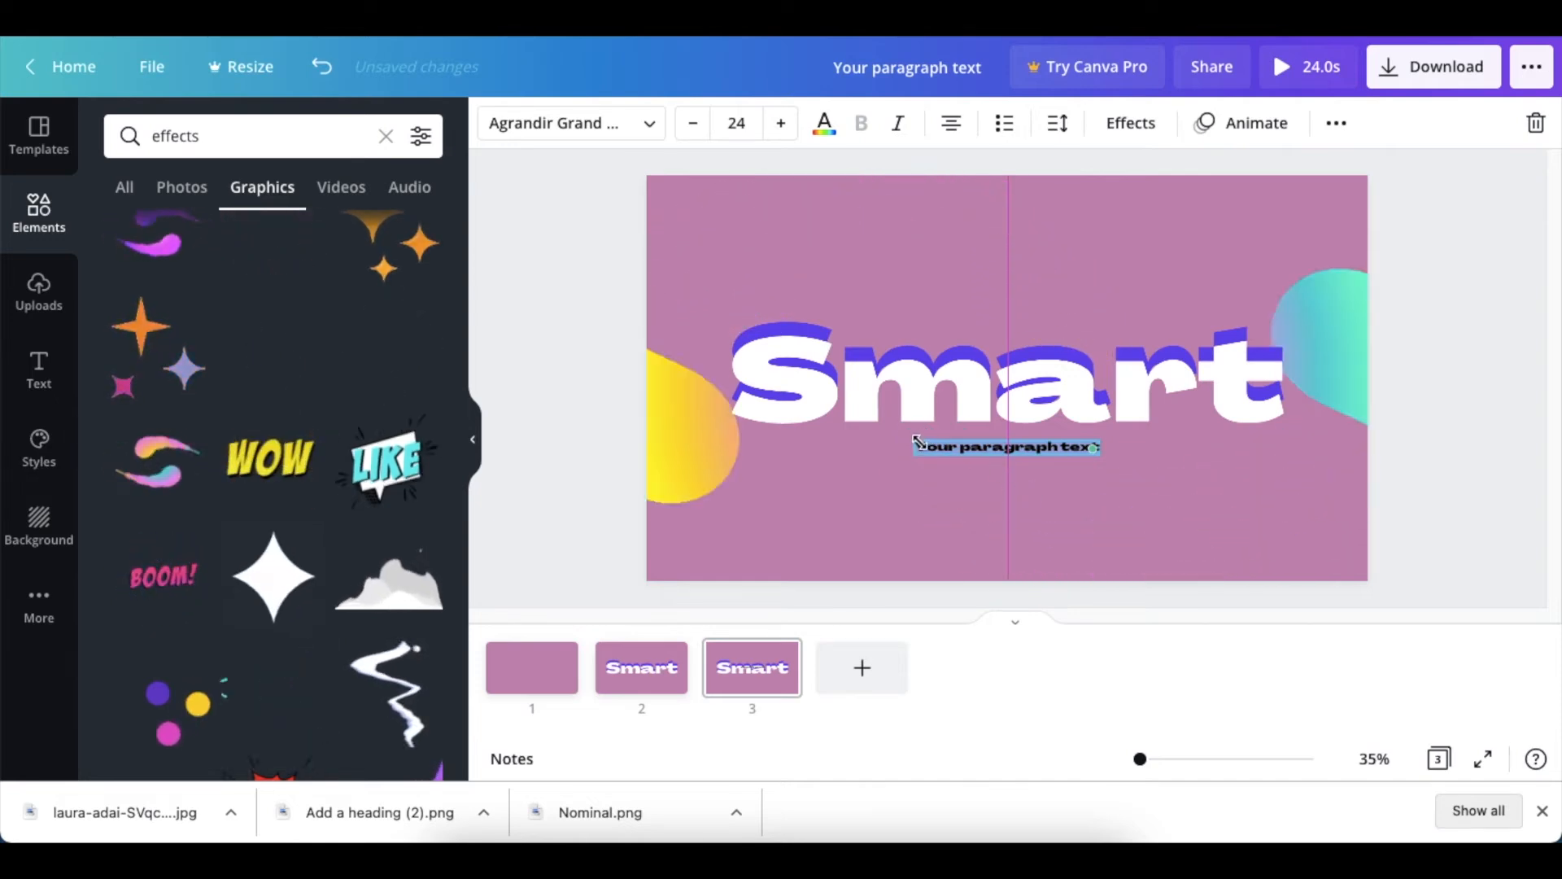
{"action": "left_click_drag", "start_coordinate": [914, 439], "coordinate": [738, 377]}
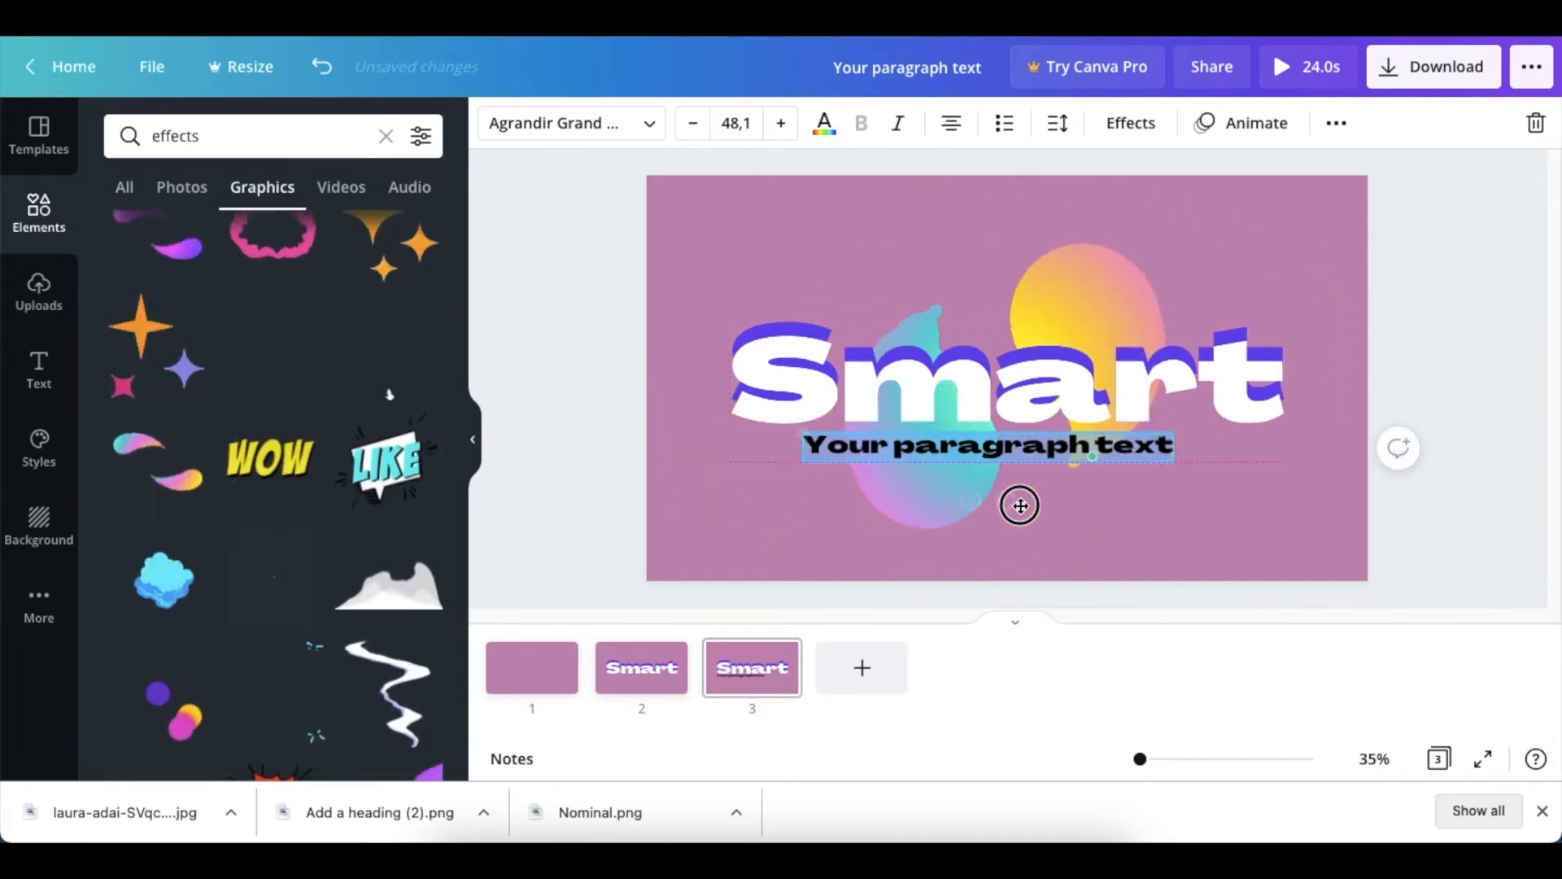
{"action": "left_click_drag", "start_coordinate": [1020, 507], "coordinate": [1047, 505]}
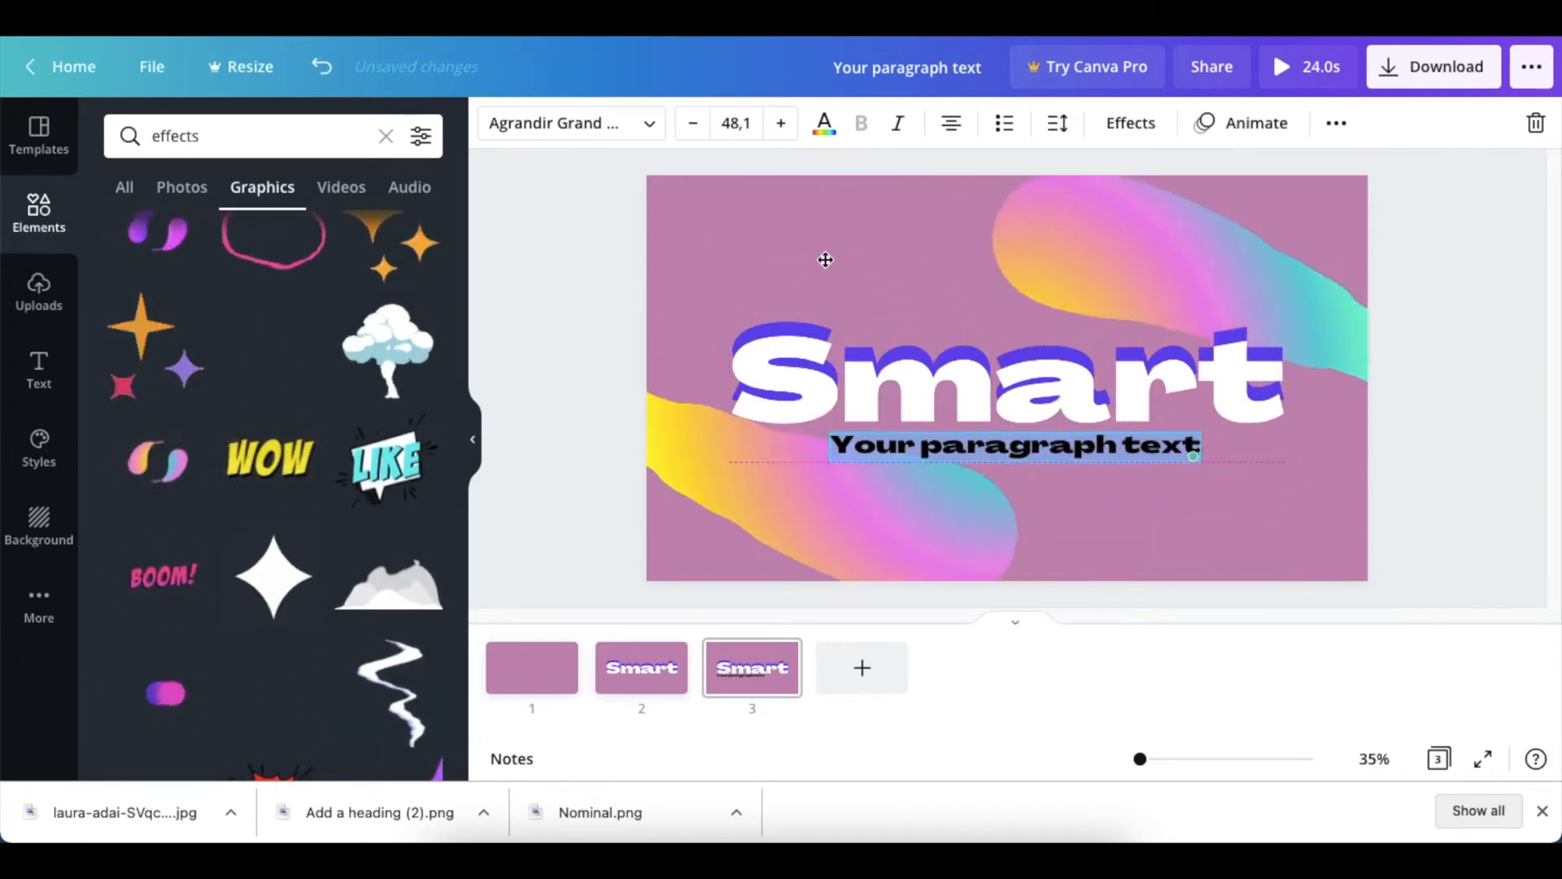
{"action": "left_click", "coordinate": [754, 125]}
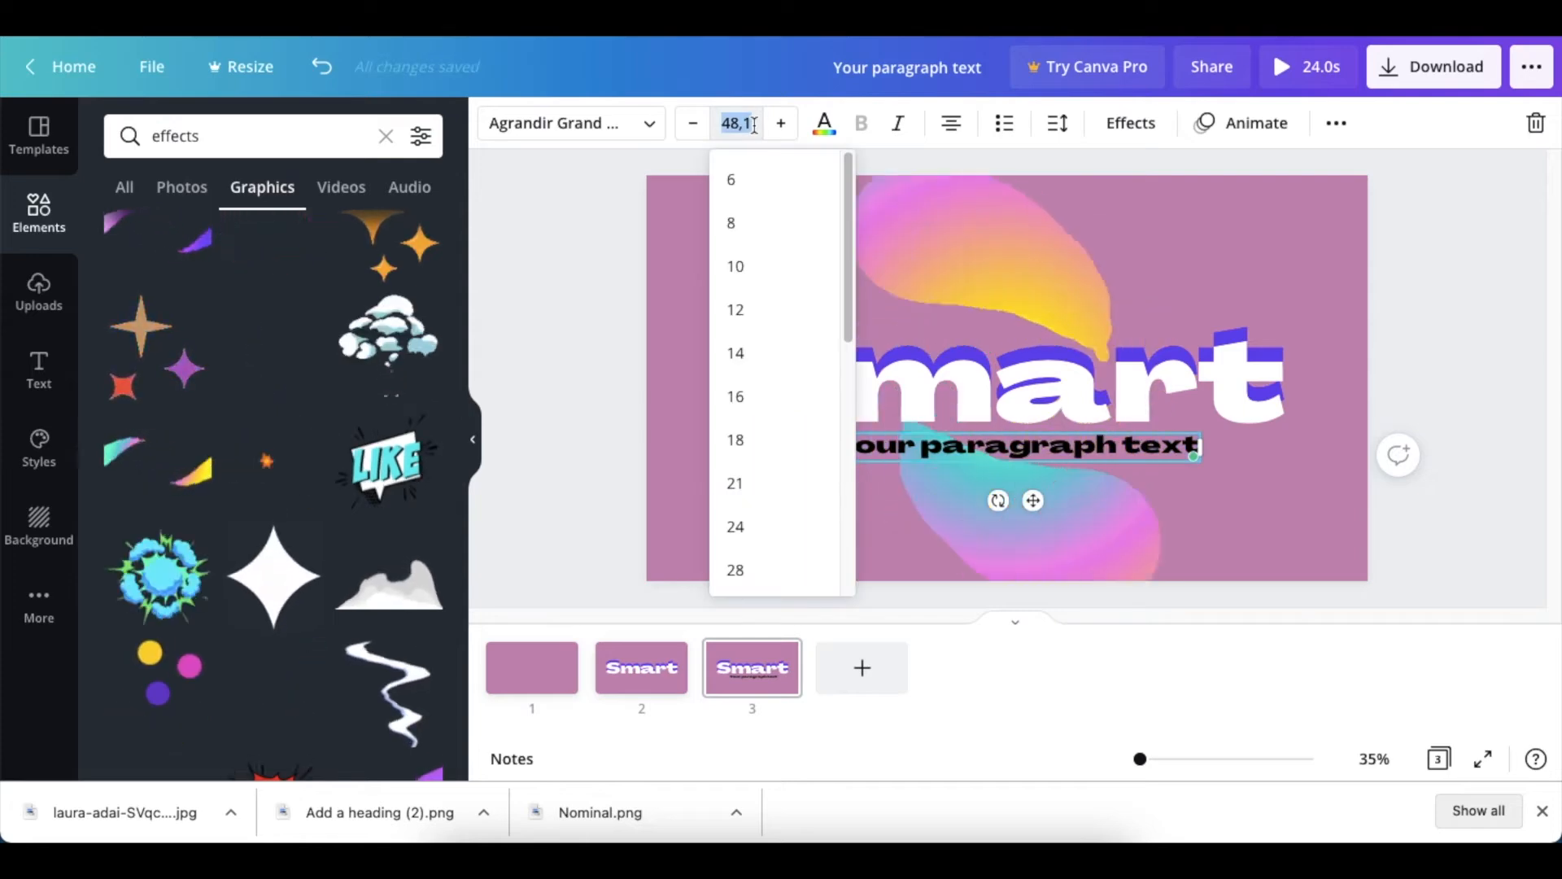
{"action": "type", "text": "75"}
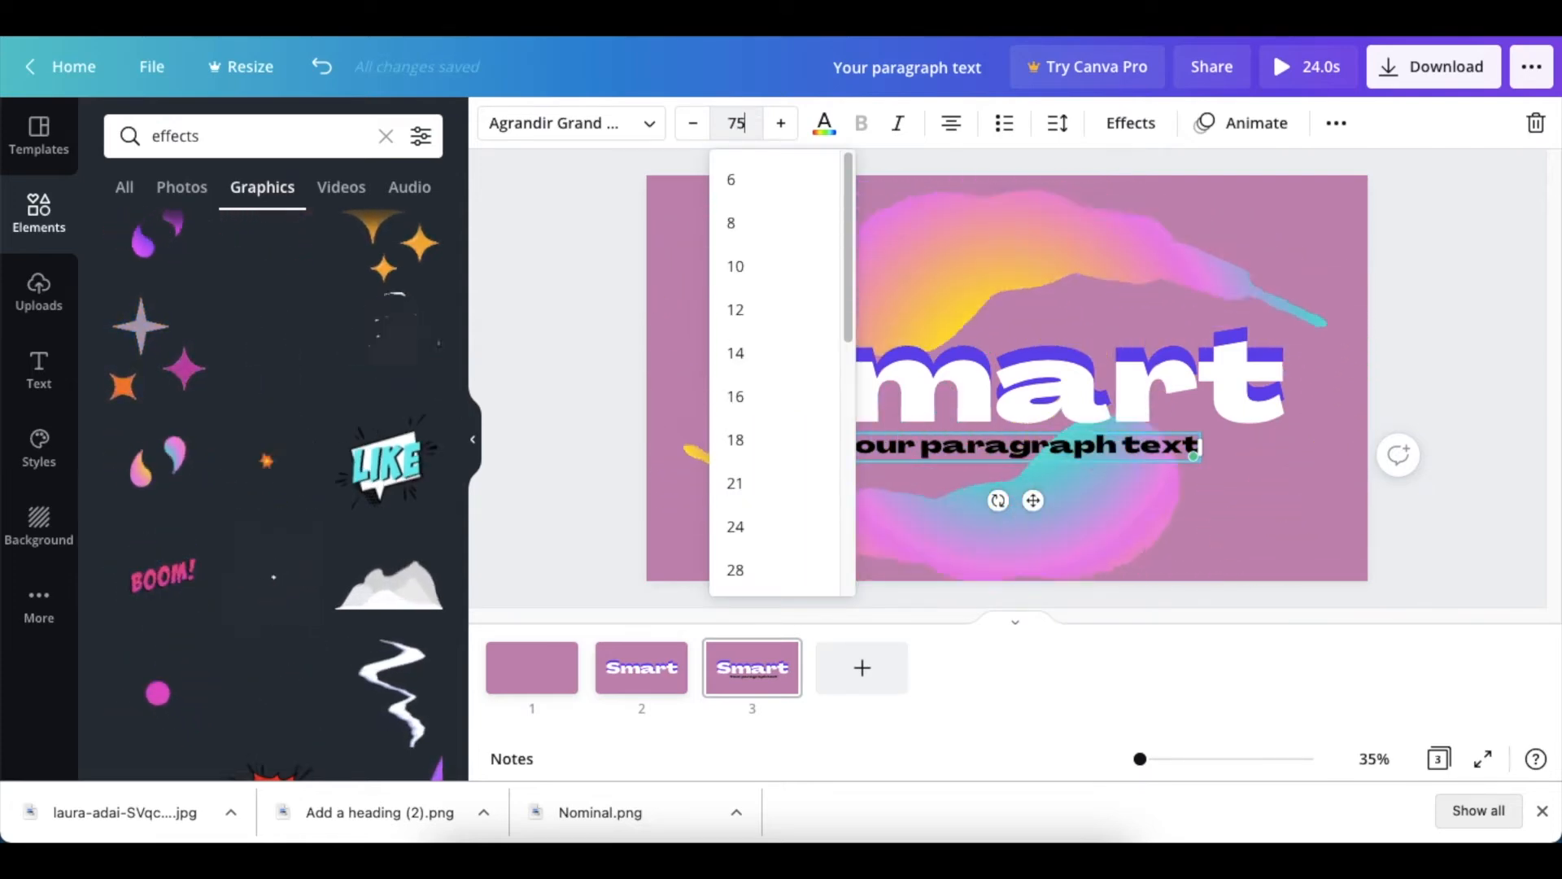
{"action": "key", "text": "Return"}
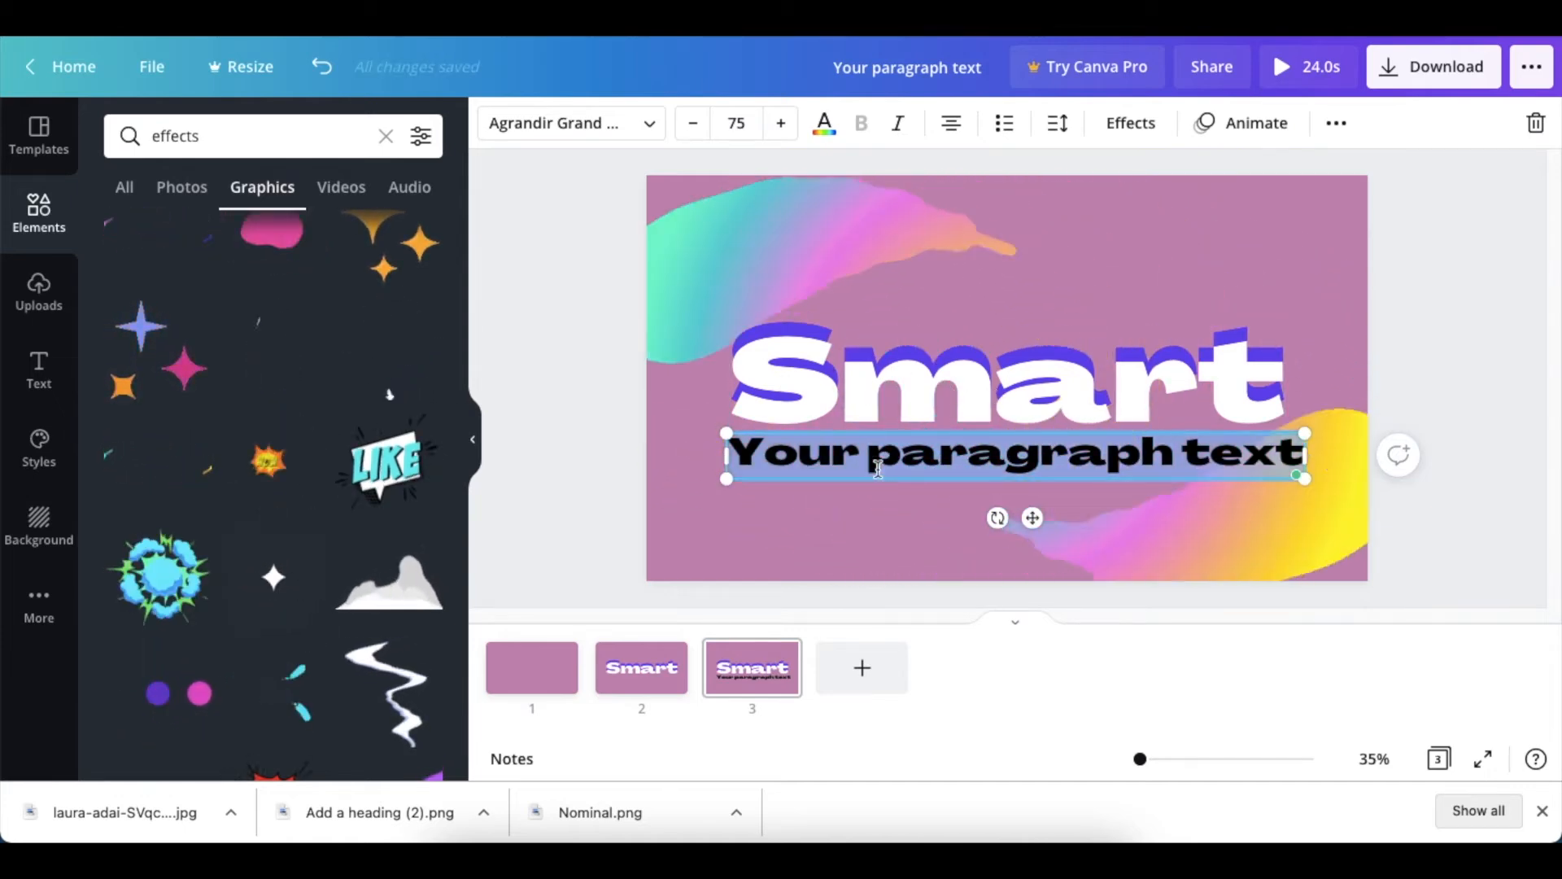
Enter "worldwide" as the new subtitle's text and colour it the title's blue-violet.
{"action": "type", "text": "worldwi"}
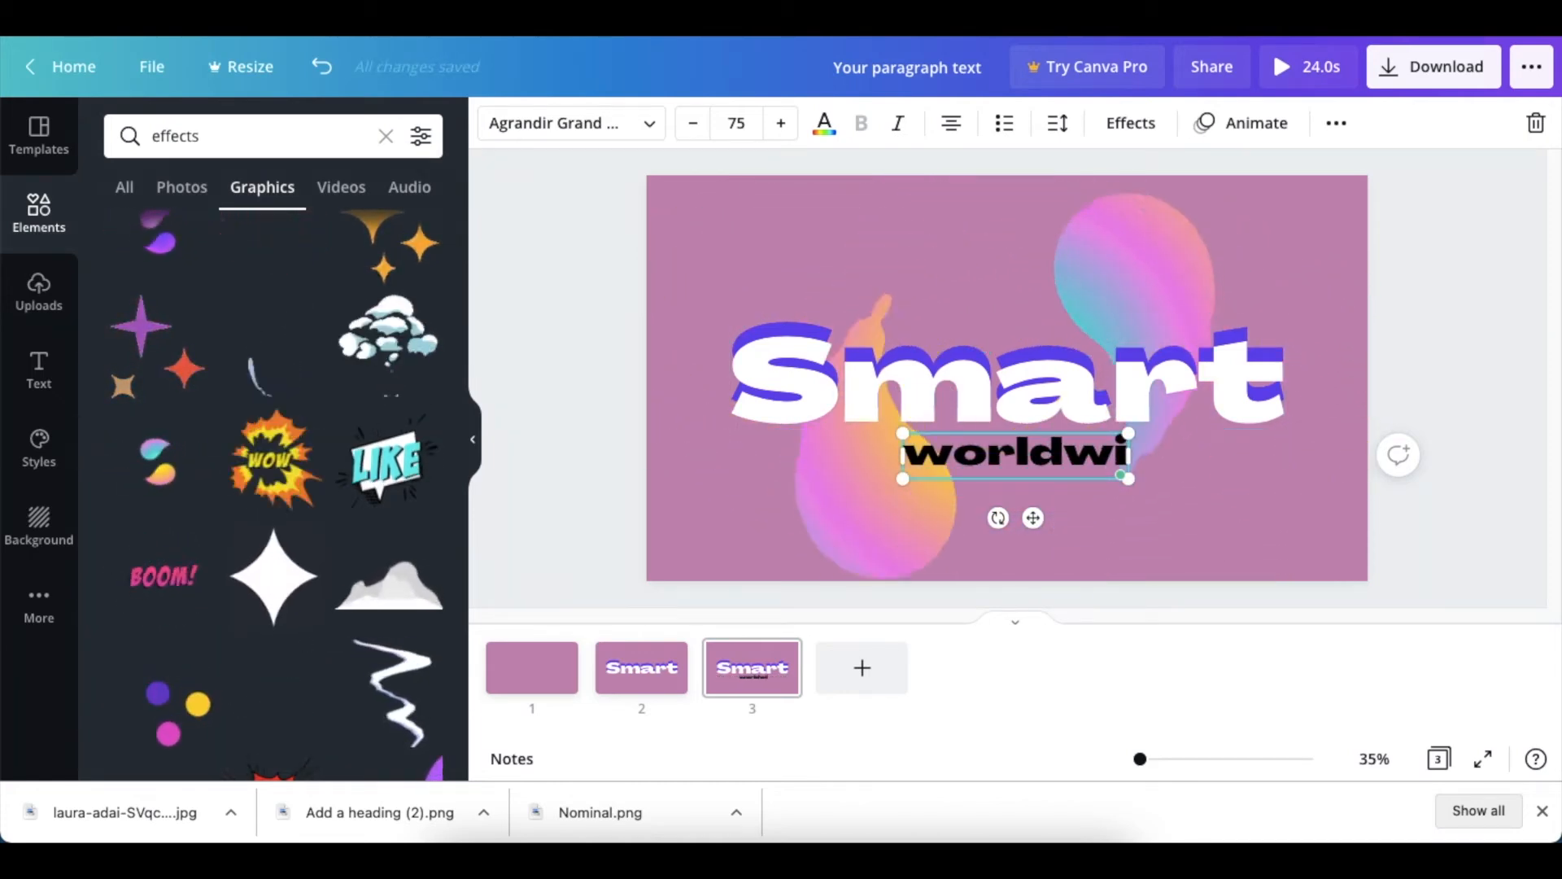
{"action": "type", "text": "de"}
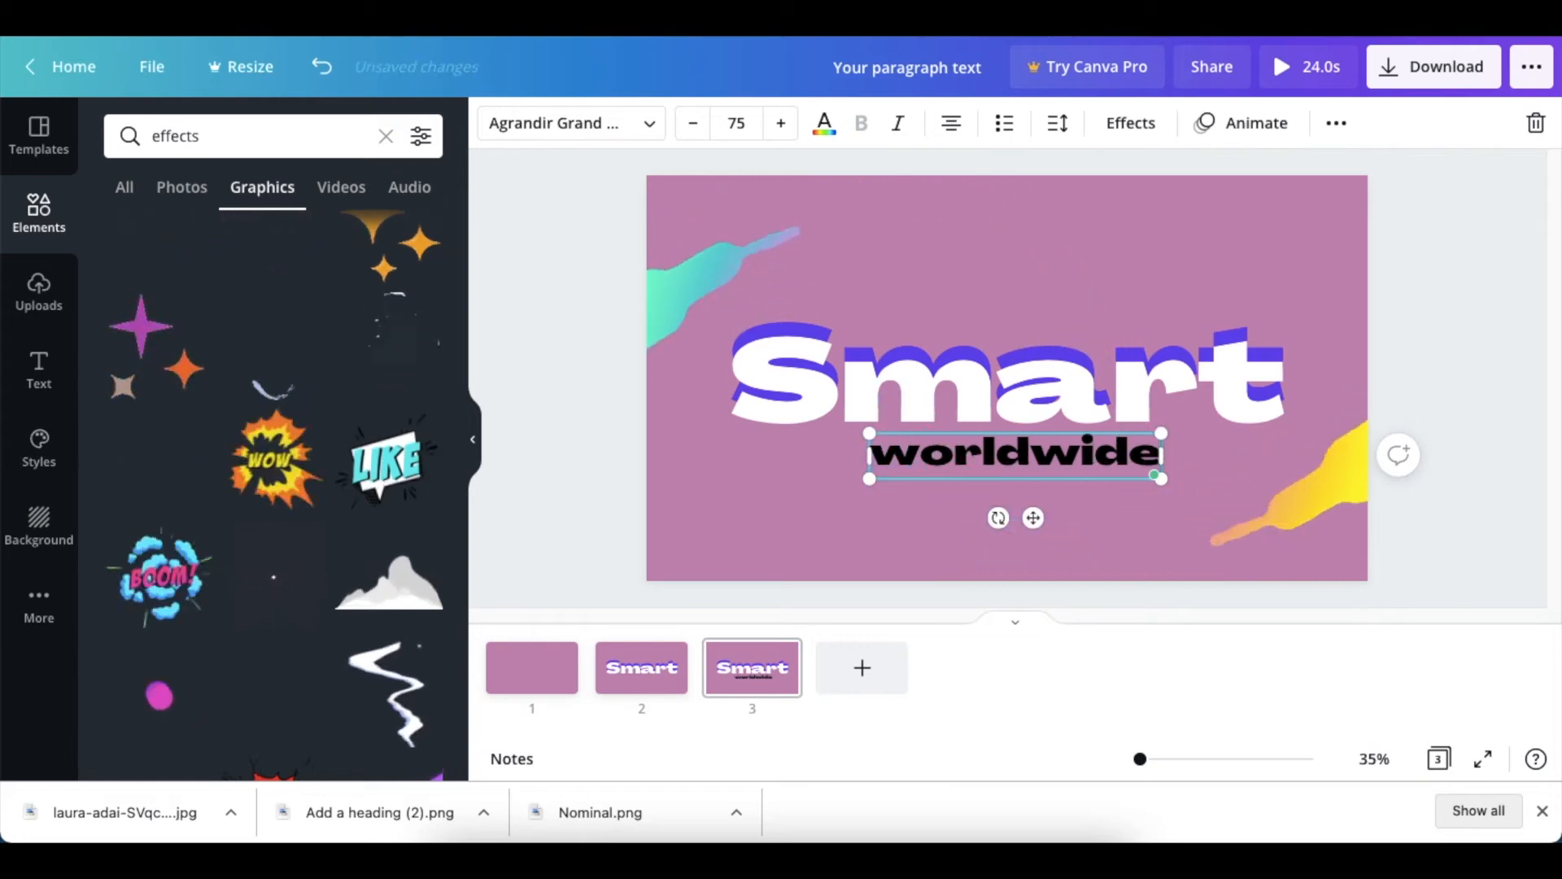
{"action": "left_click", "coordinate": [827, 125]}
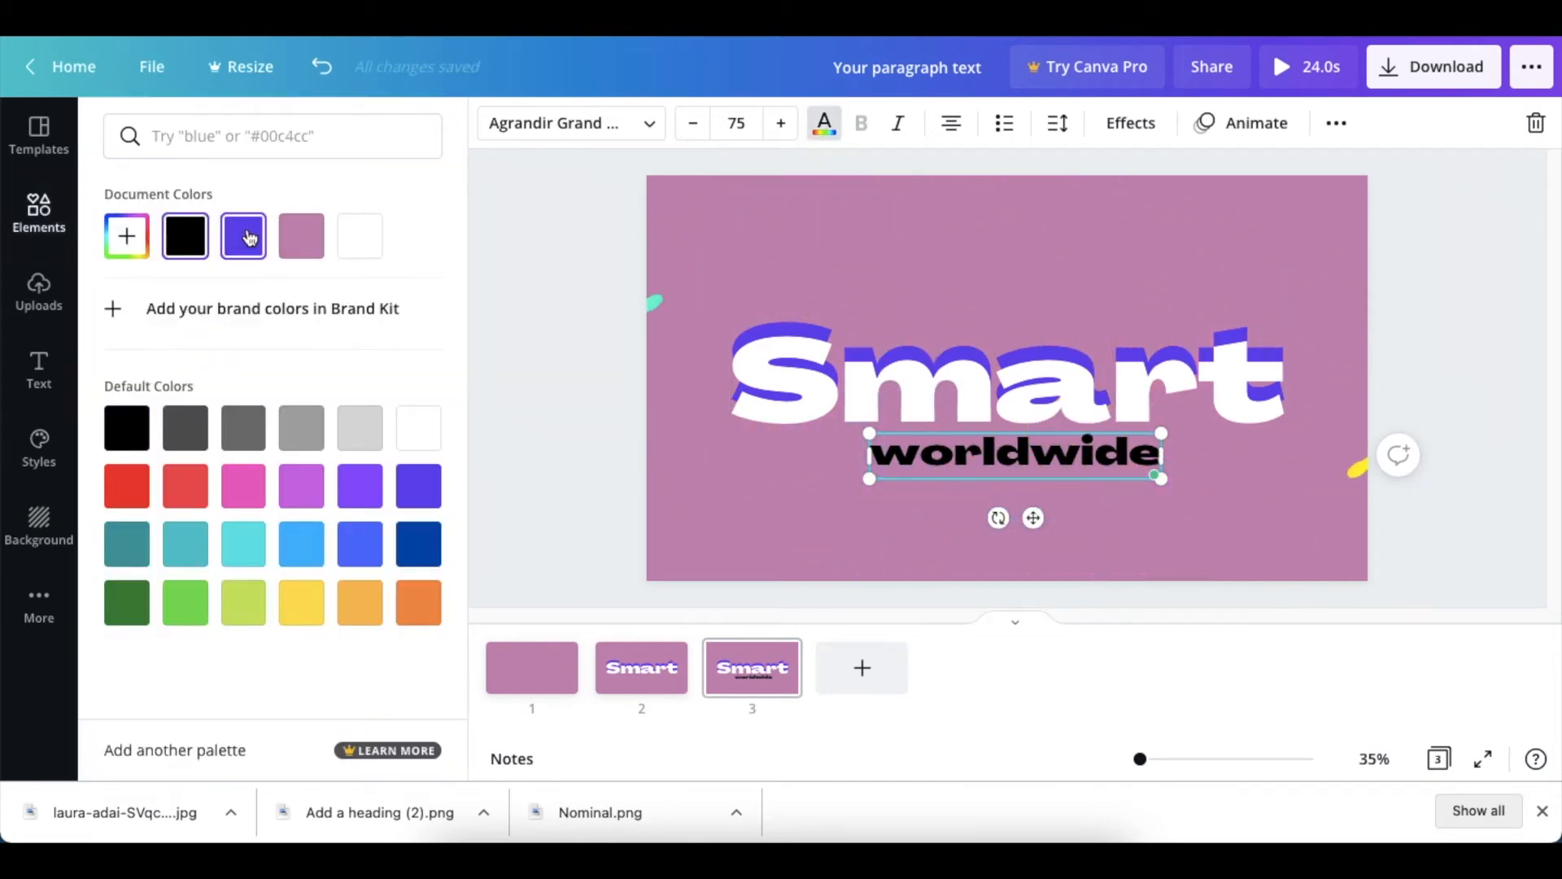
{"action": "left_click", "coordinate": [589, 325]}
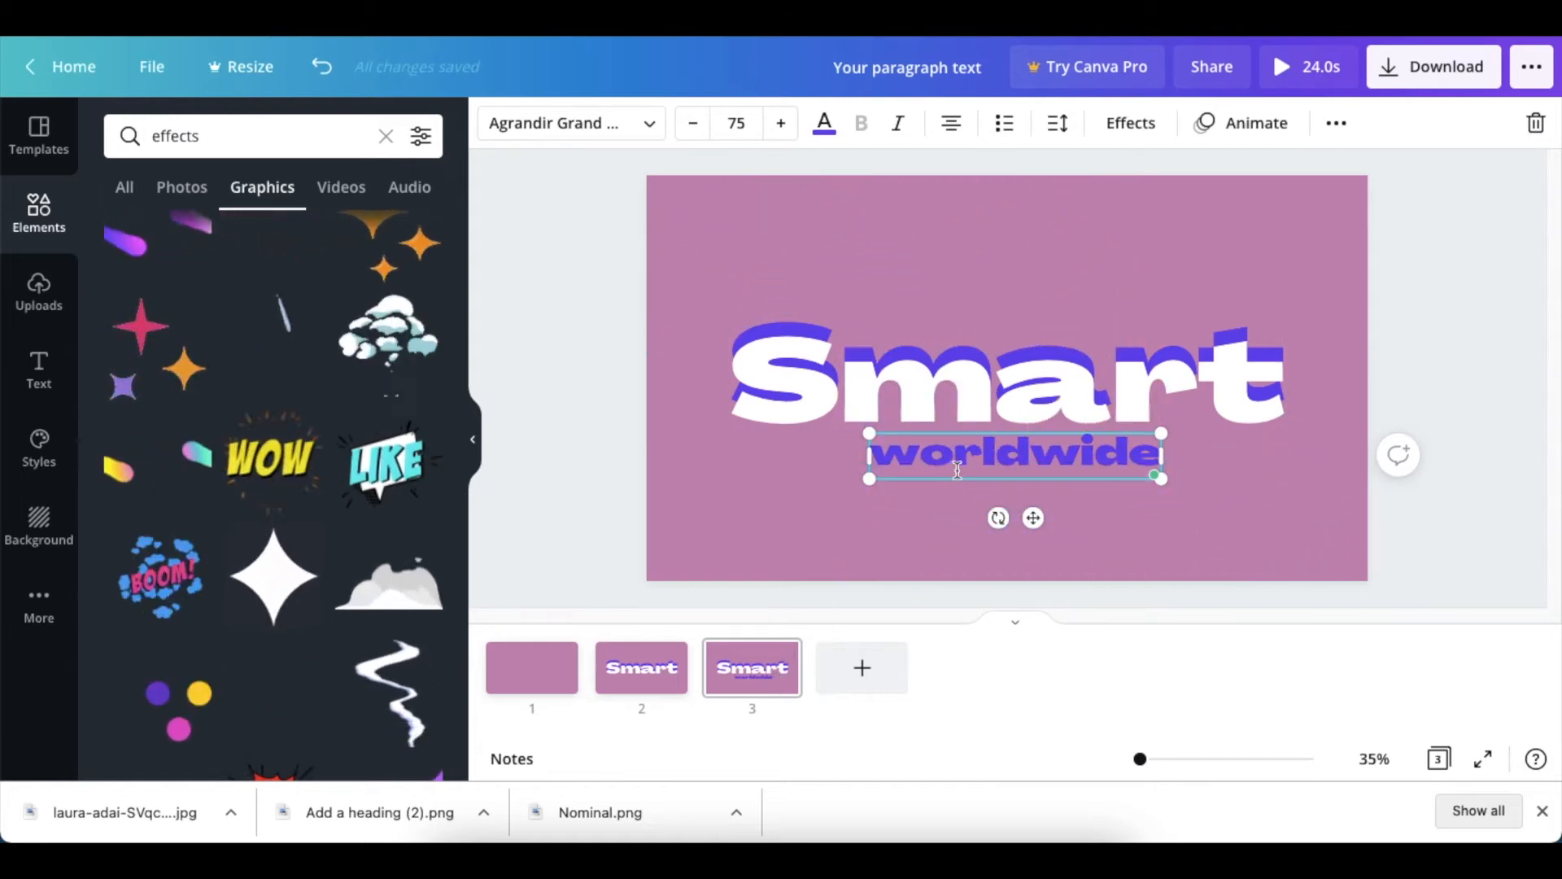
{"action": "left_click", "coordinate": [773, 410]}
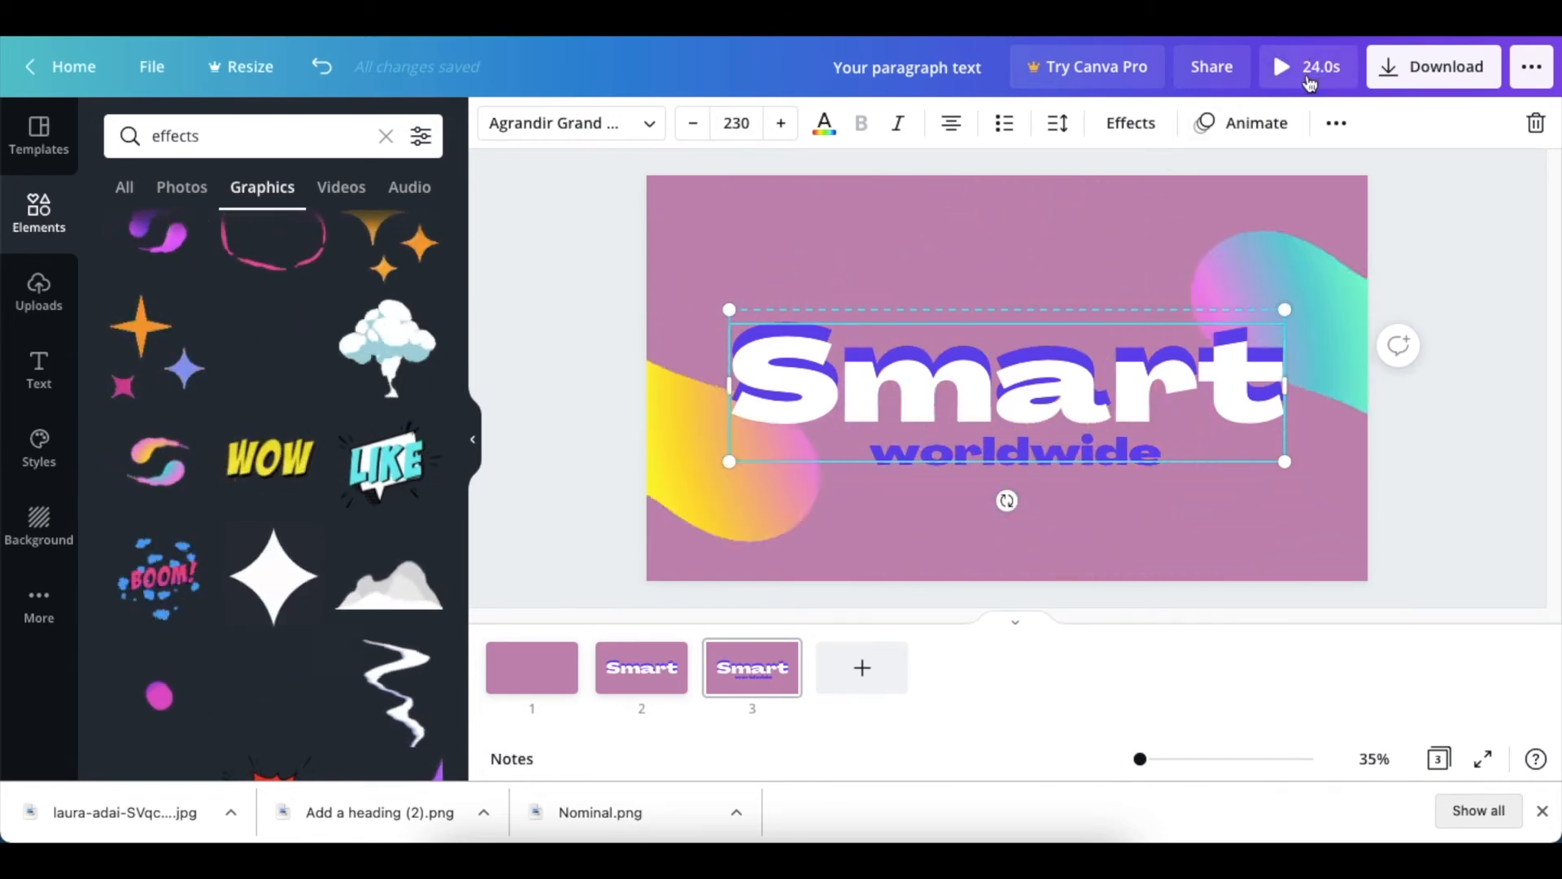
{"action": "left_click", "coordinate": [622, 294]}
{"action": "left_click", "coordinate": [944, 406]}
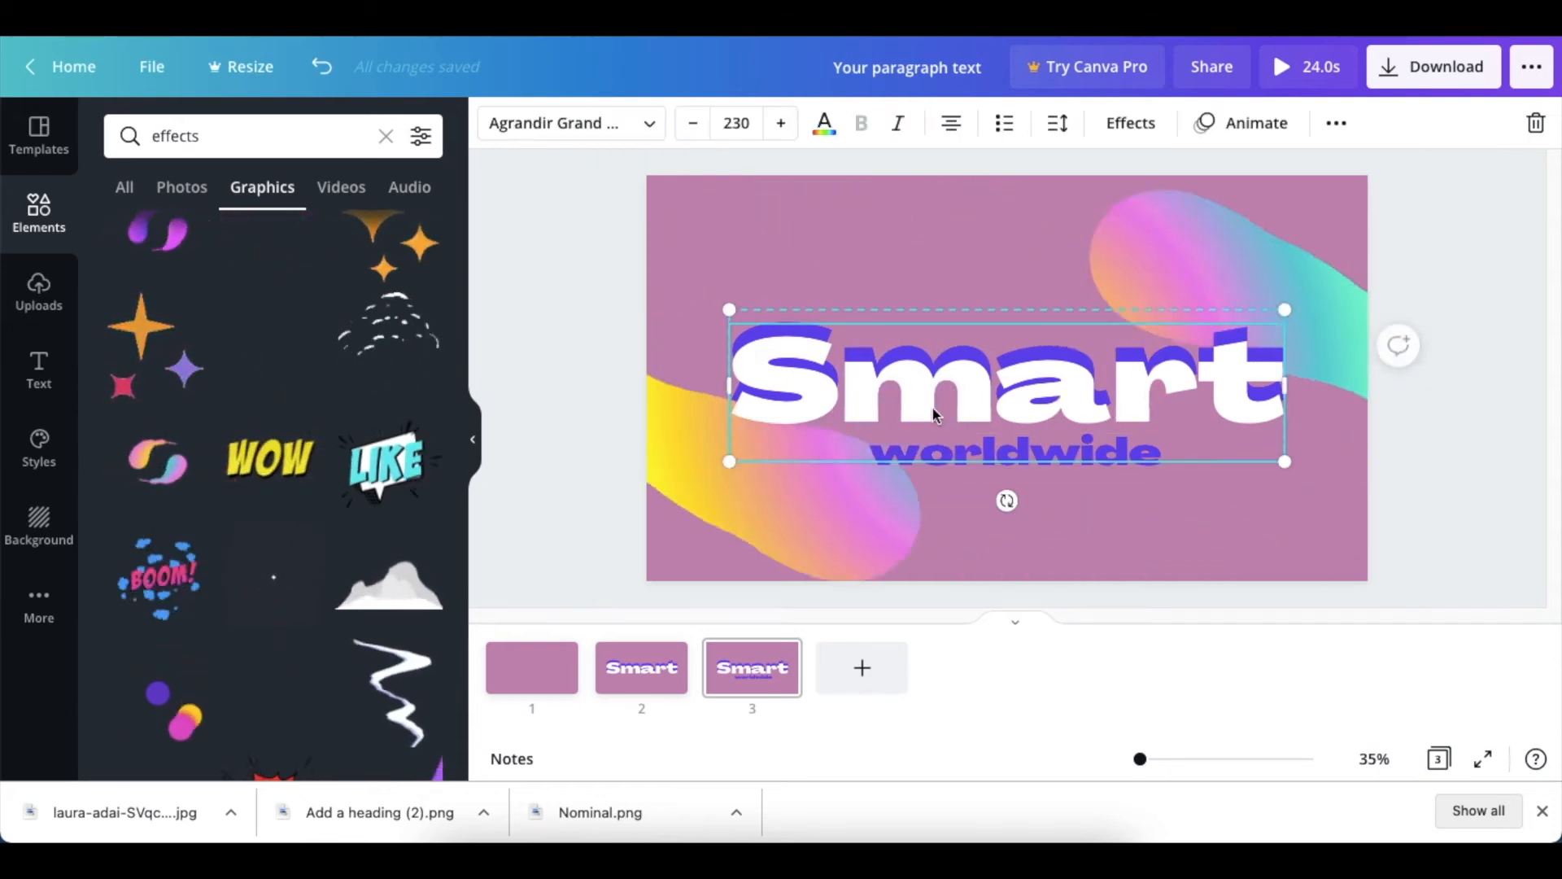
{"action": "left_click", "coordinate": [589, 439]}
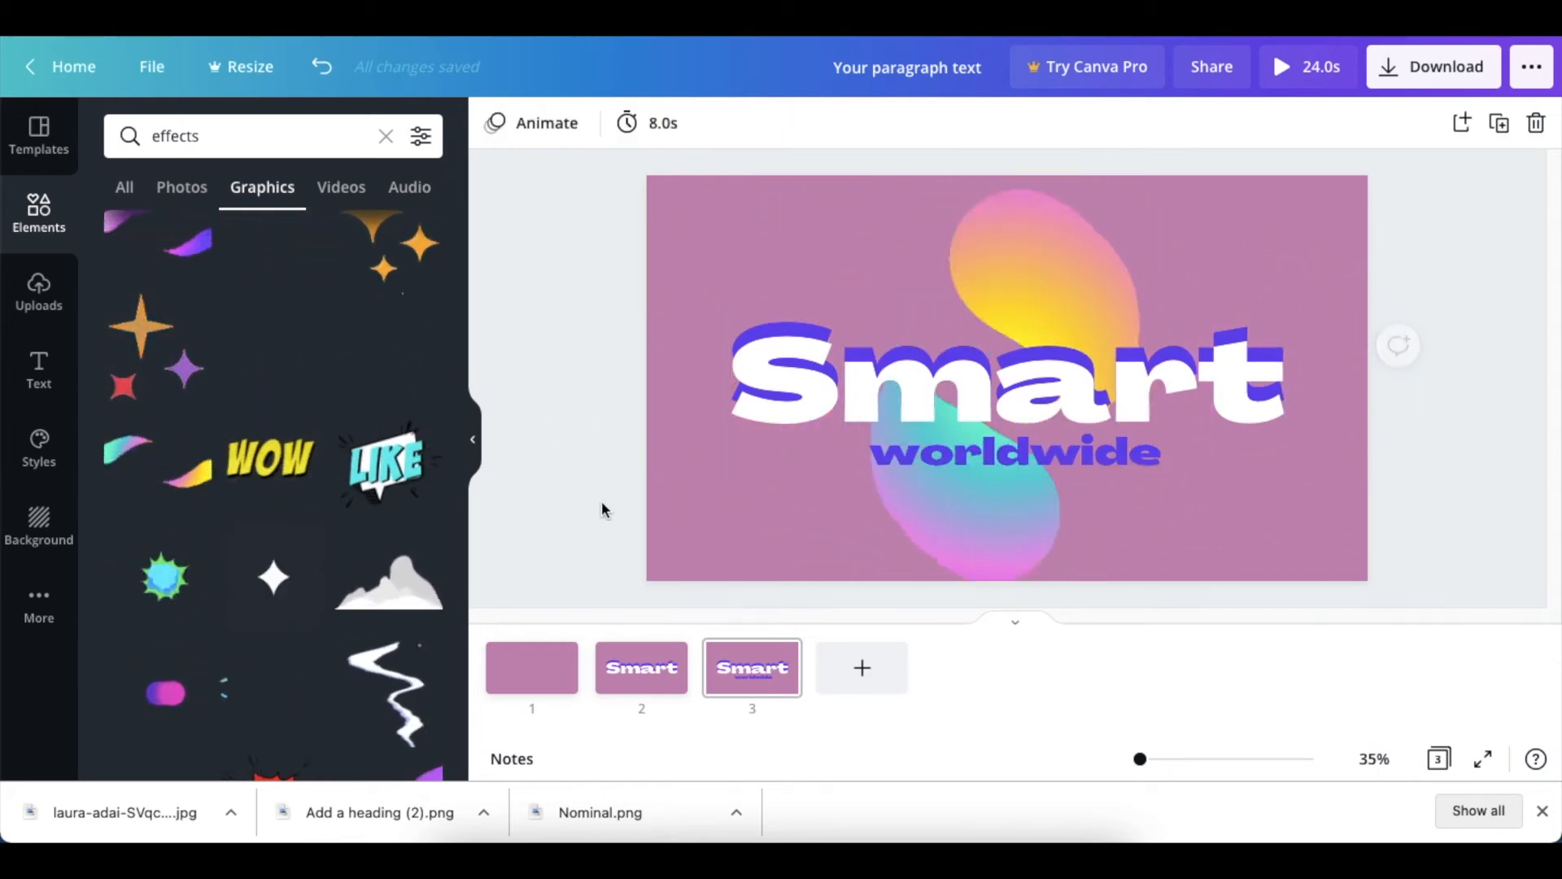
Apply the Block text animation to the "Smart" title on page 2.
{"action": "left_click", "coordinate": [641, 667]}
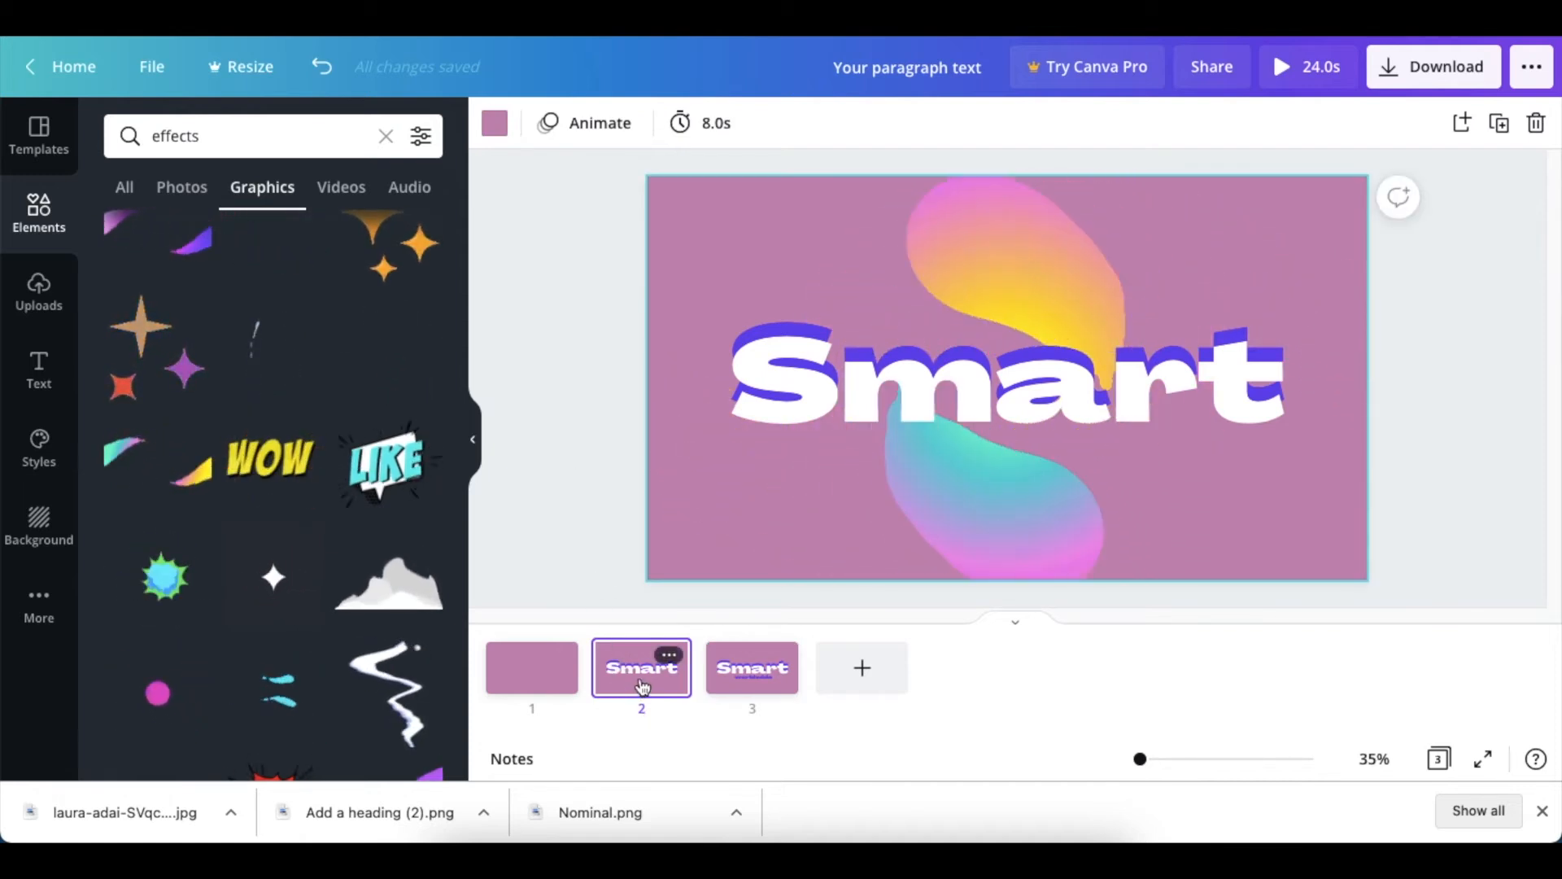
{"action": "left_click", "coordinate": [754, 394]}
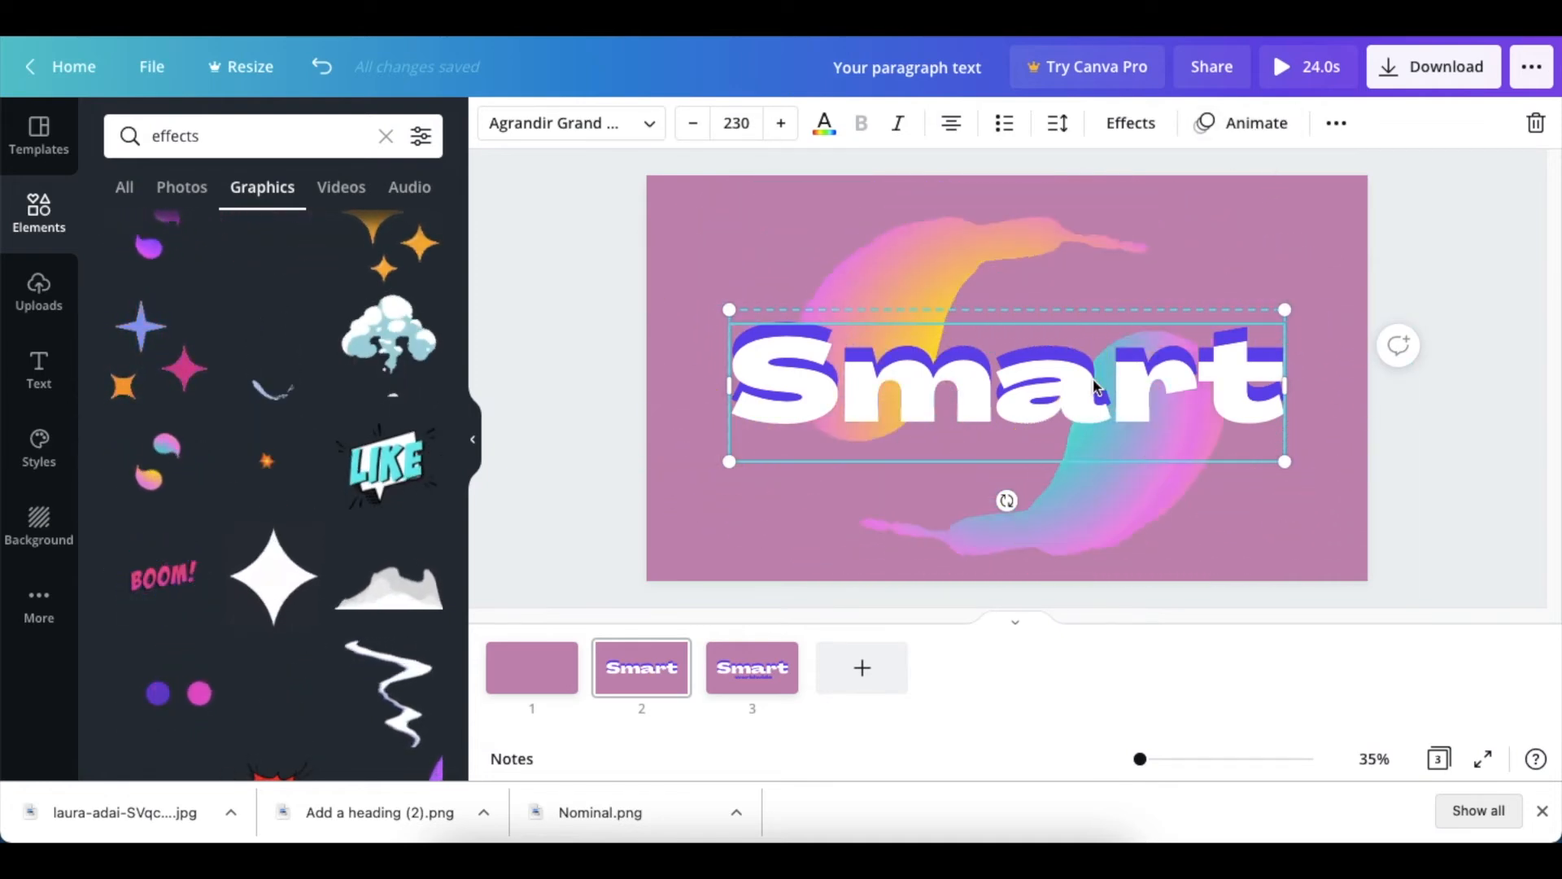
{"action": "left_click", "coordinate": [1268, 127]}
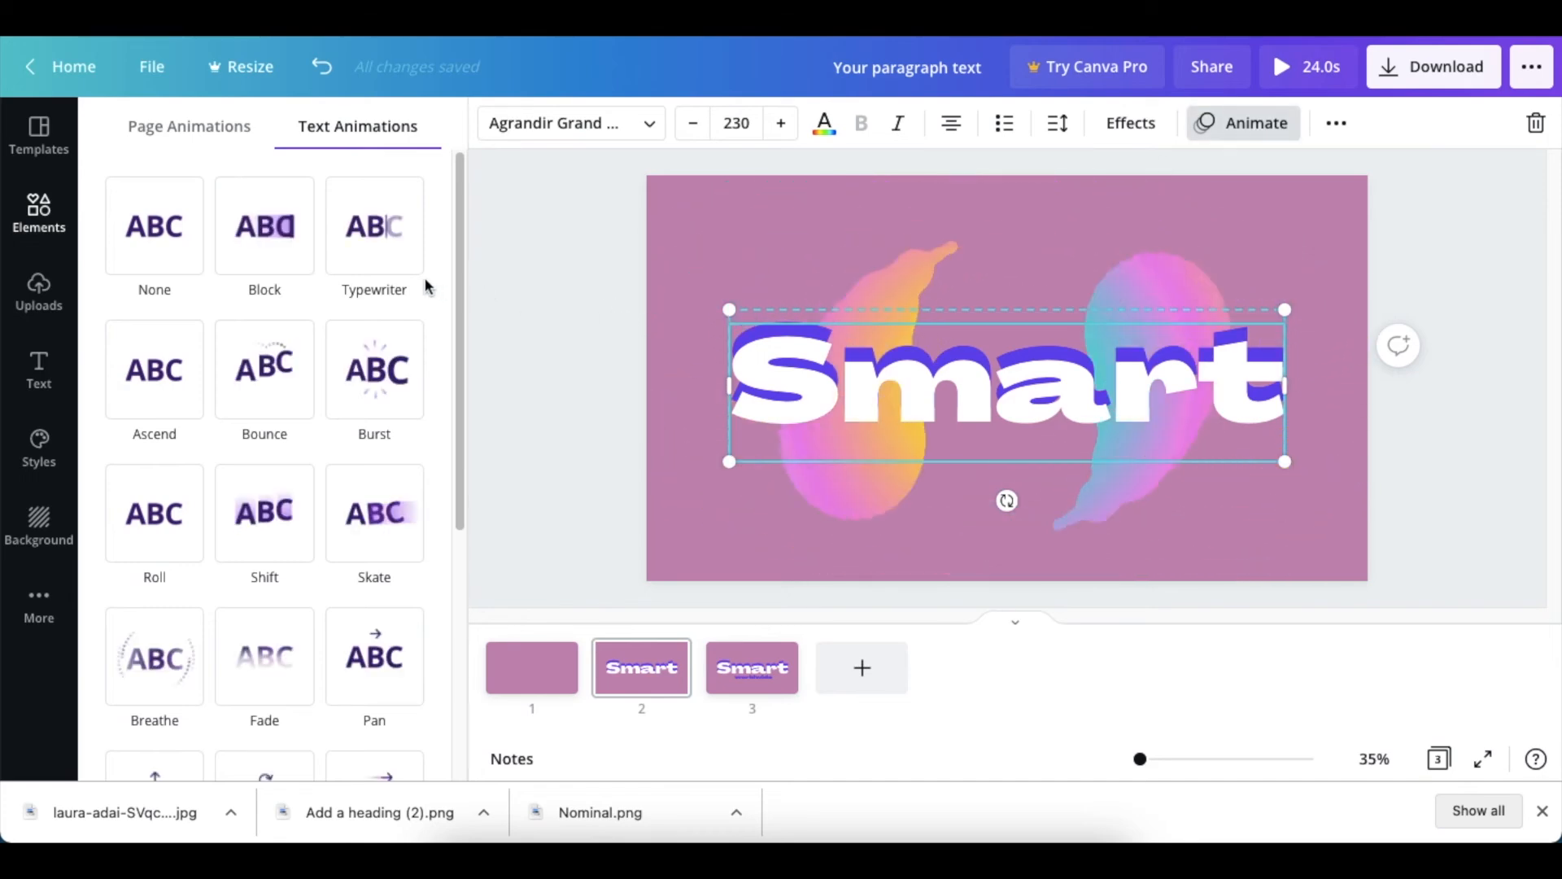
{"action": "left_click", "coordinate": [257, 238]}
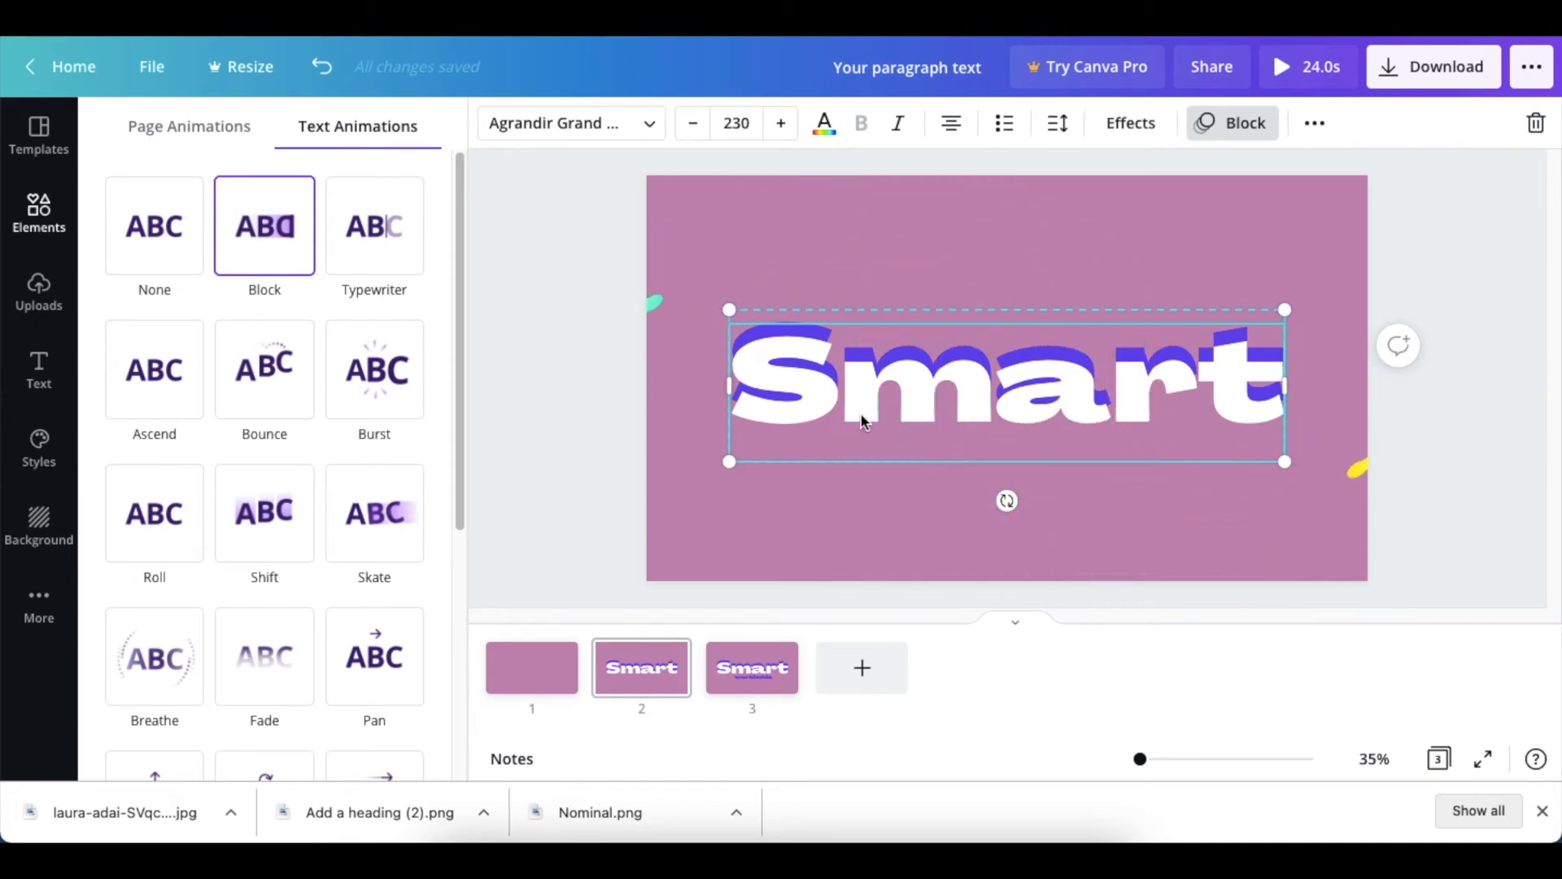
Apply the Block text animation to the "worldwide" subtitle on page 3.
{"action": "left_click", "coordinate": [732, 668]}
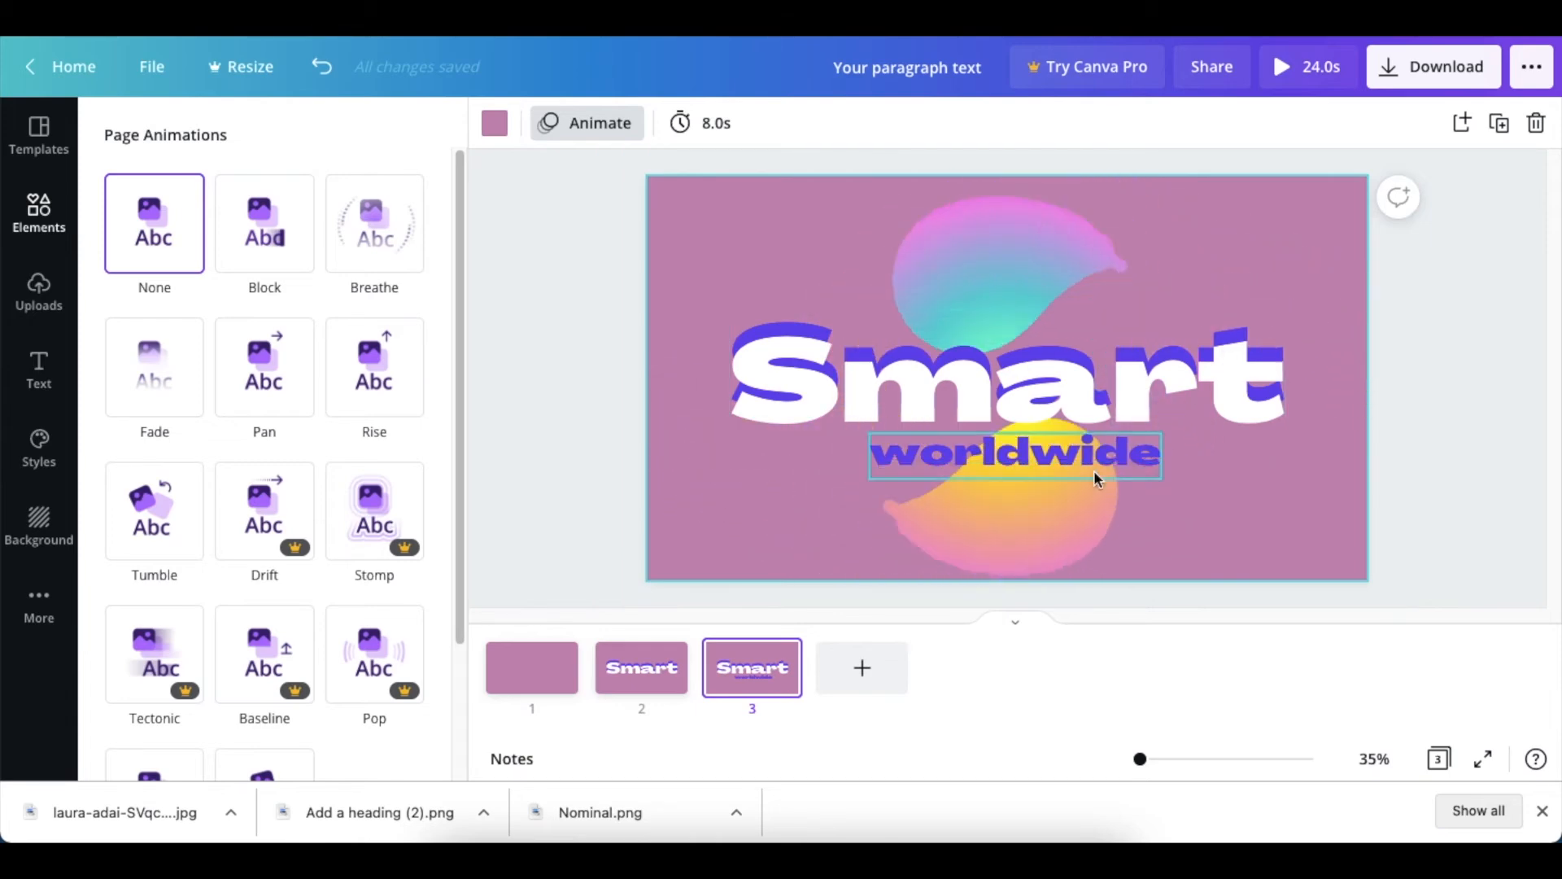
{"action": "left_click", "coordinate": [1026, 479]}
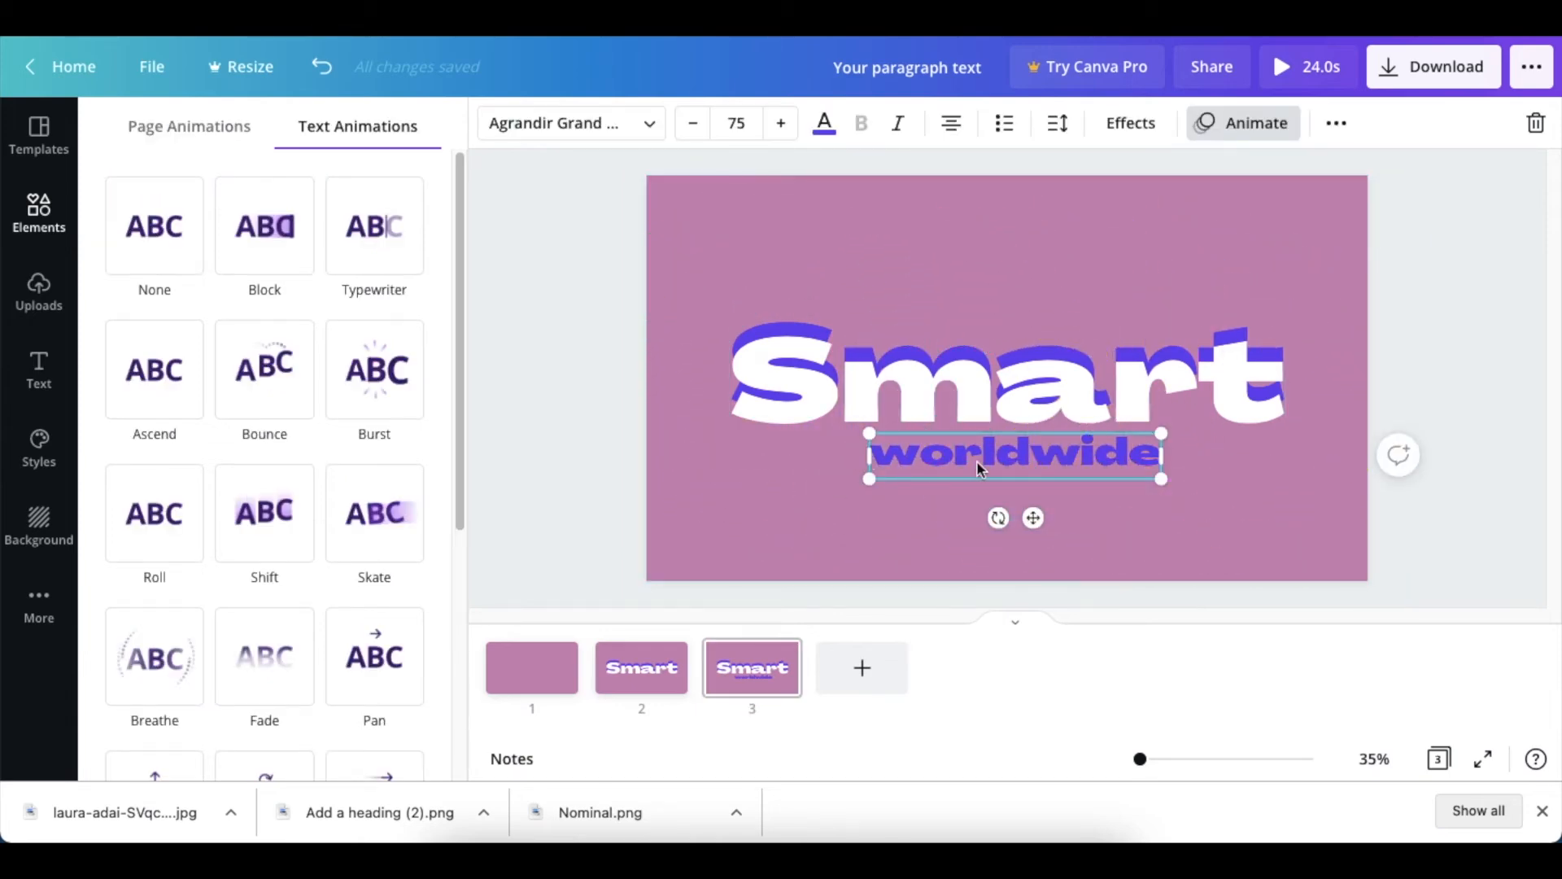
{"action": "left_click", "coordinate": [1232, 126]}
{"action": "left_click", "coordinate": [1206, 124]}
{"action": "left_click", "coordinate": [259, 242]}
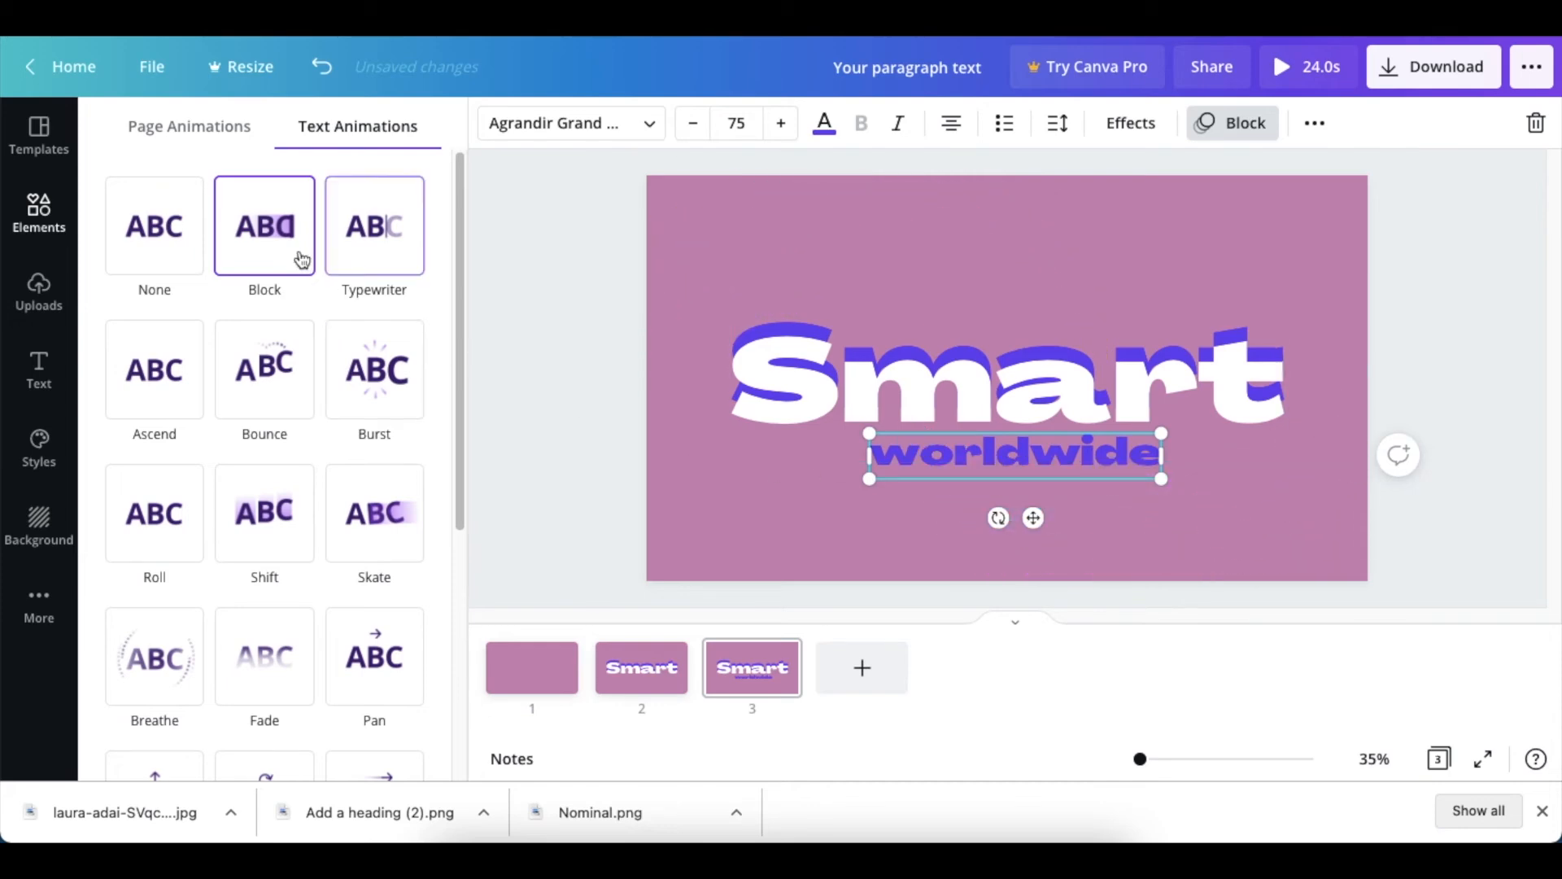
{"action": "left_click", "coordinate": [592, 427]}
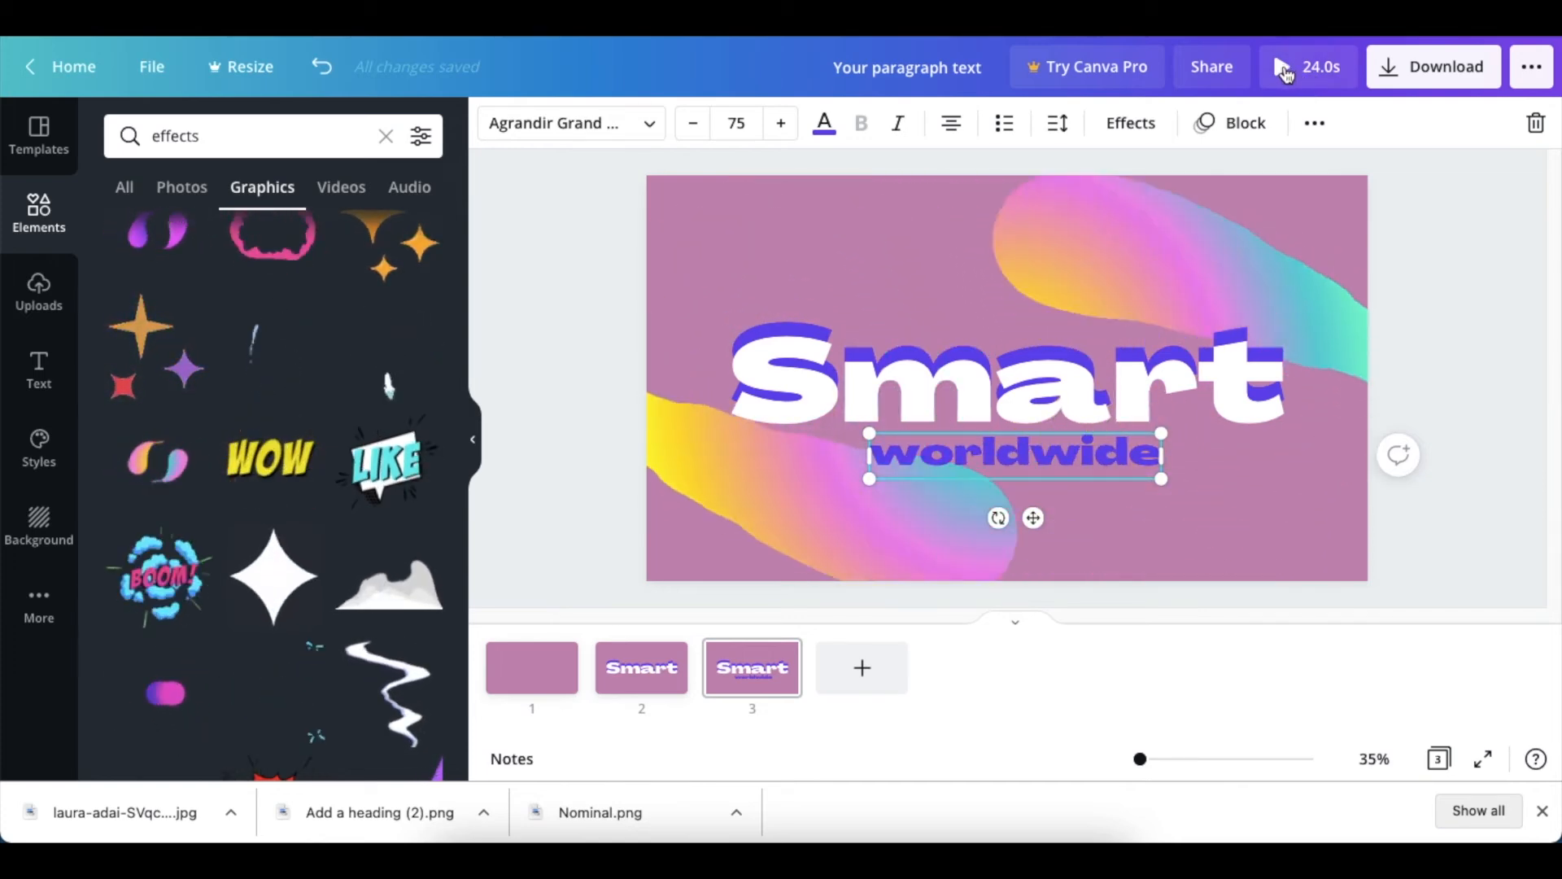
Set the duration of page 1, which holds only the liquid effect, to 2.0 seconds.
{"action": "left_click", "coordinate": [533, 675]}
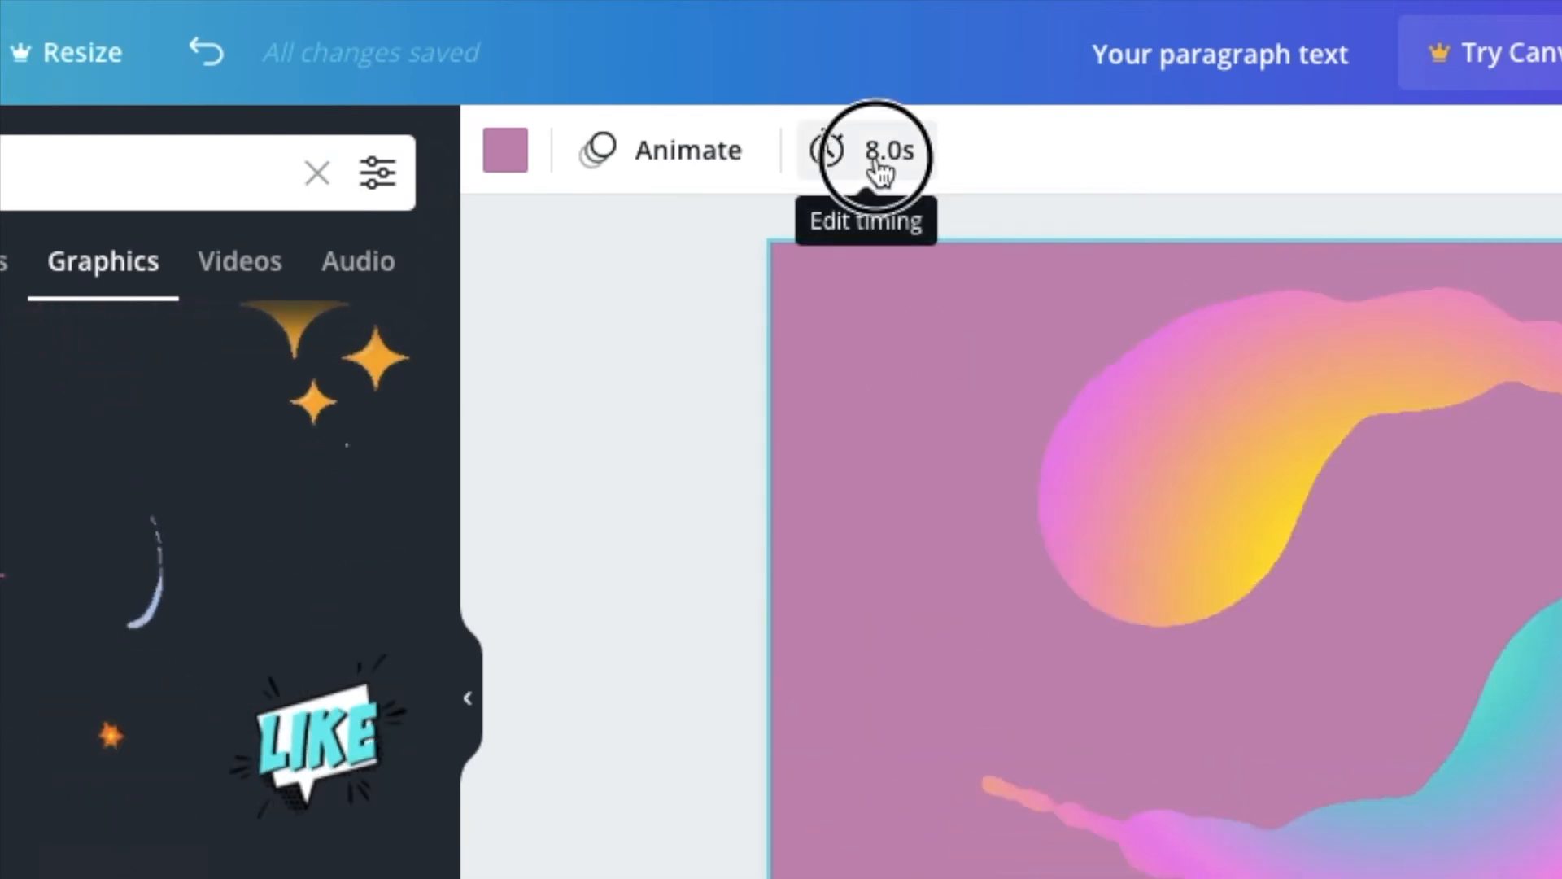
{"action": "left_click", "coordinate": [879, 167]}
{"action": "left_click_drag", "start_coordinate": [1058, 285], "coordinate": [1009, 285]}
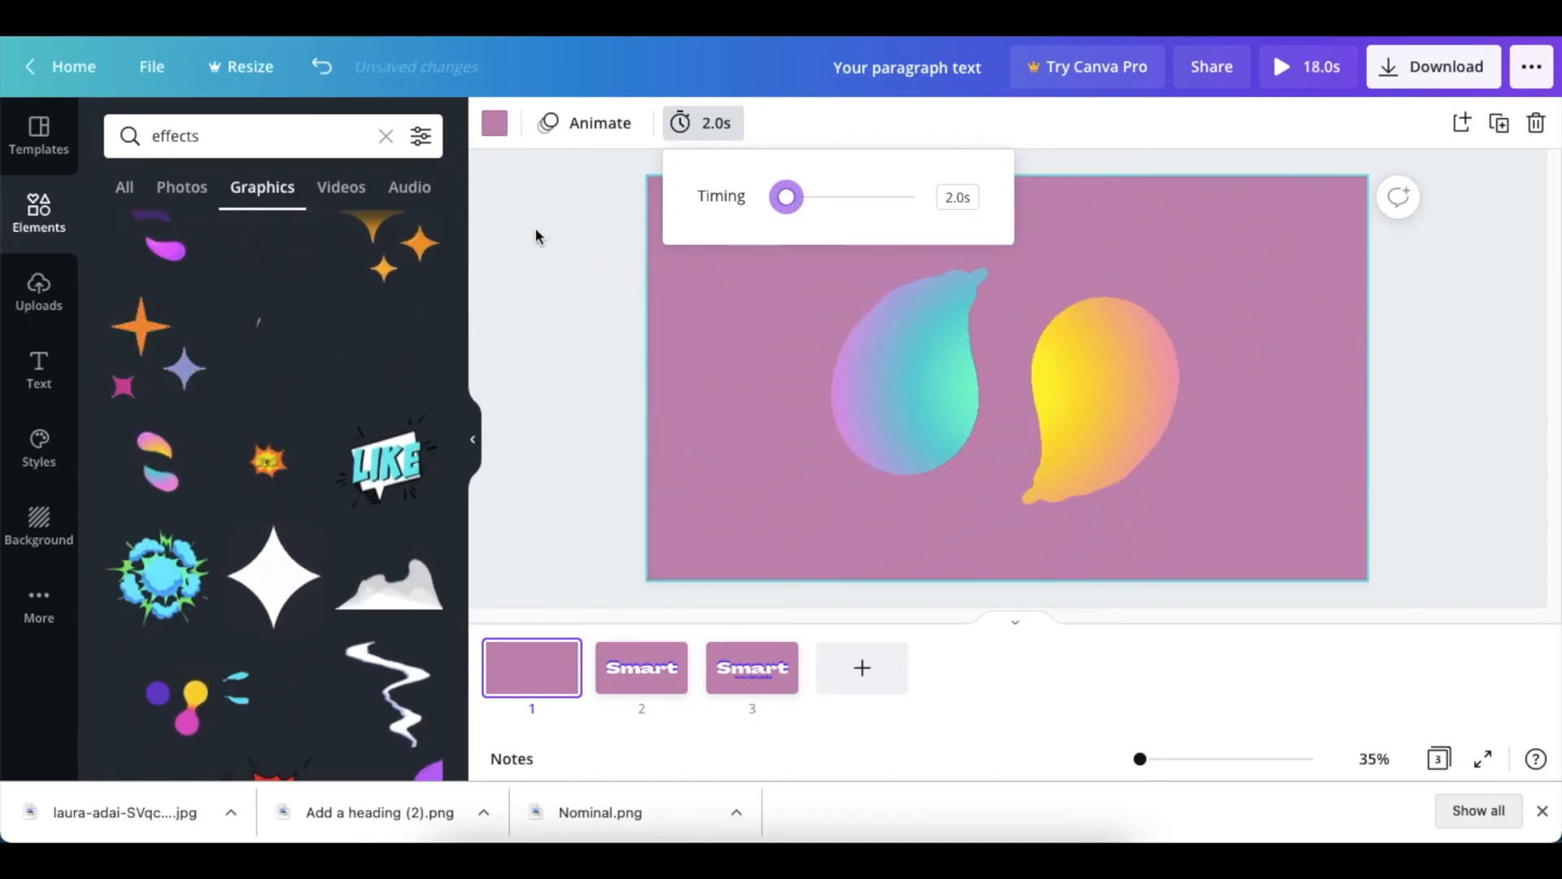
{"action": "left_click", "coordinate": [536, 236]}
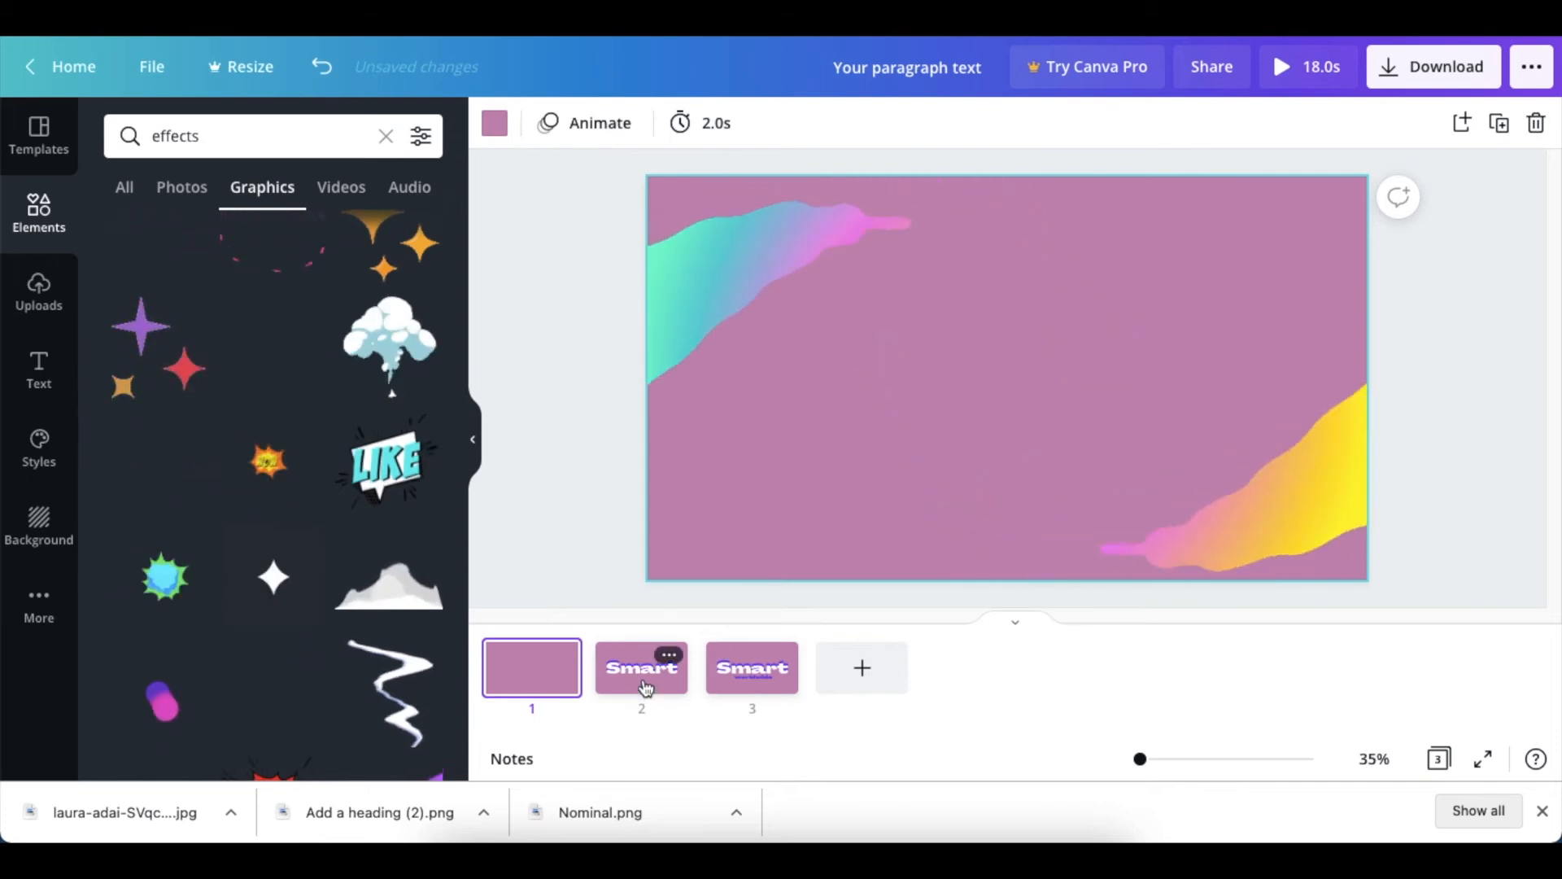
Shorten page 2 with the "Smart" title to a duration of 4.0 seconds.
{"action": "left_click", "coordinate": [719, 123]}
{"action": "left_click", "coordinate": [803, 201]}
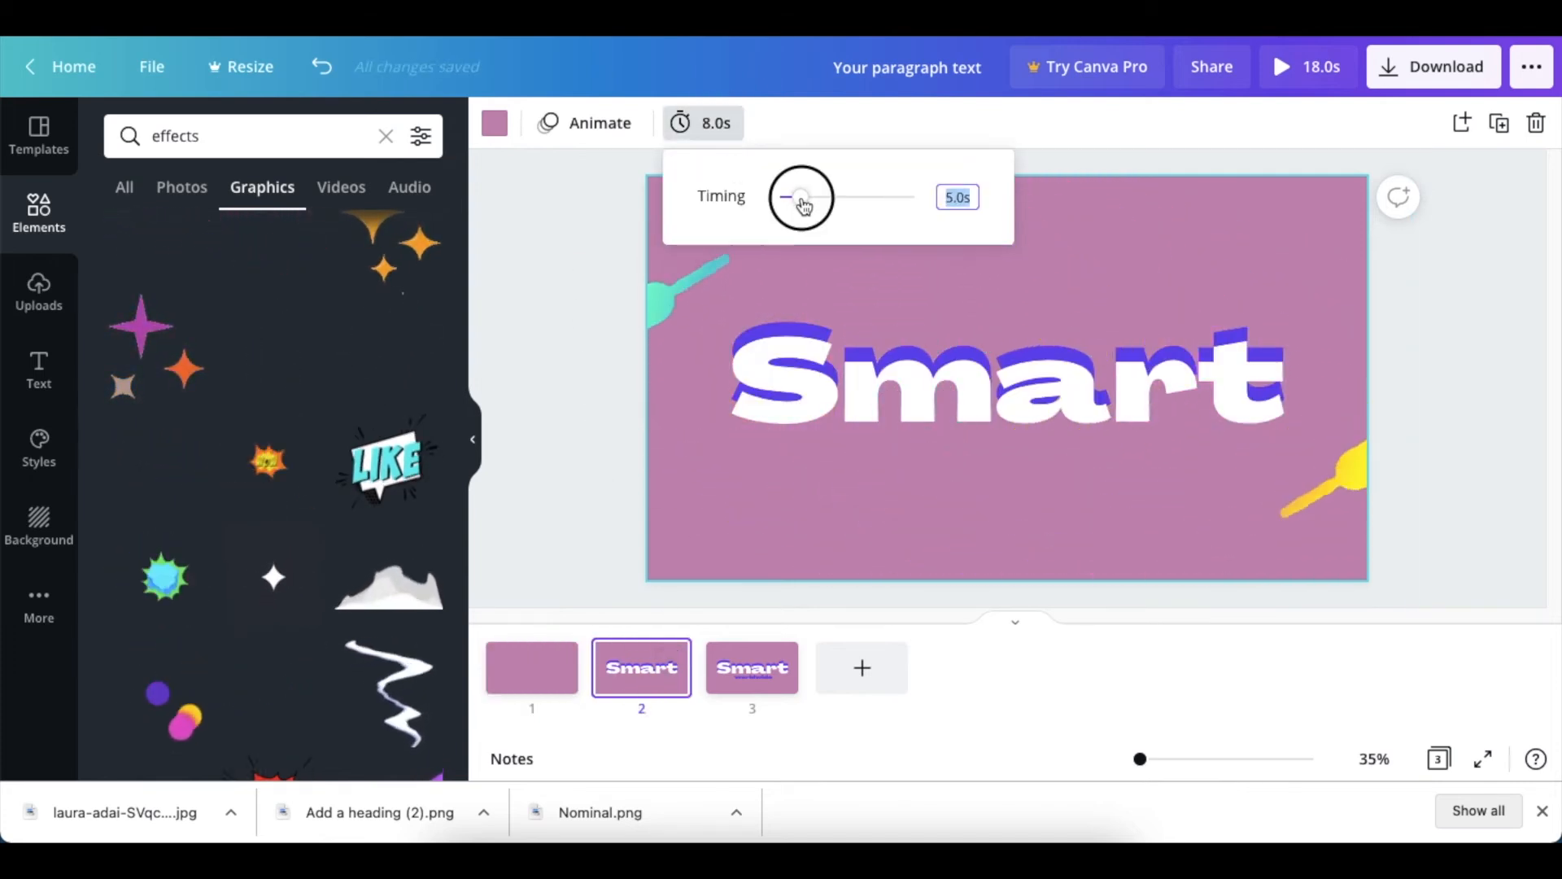
{"action": "left_click_drag", "start_coordinate": [800, 201], "coordinate": [796, 196]}
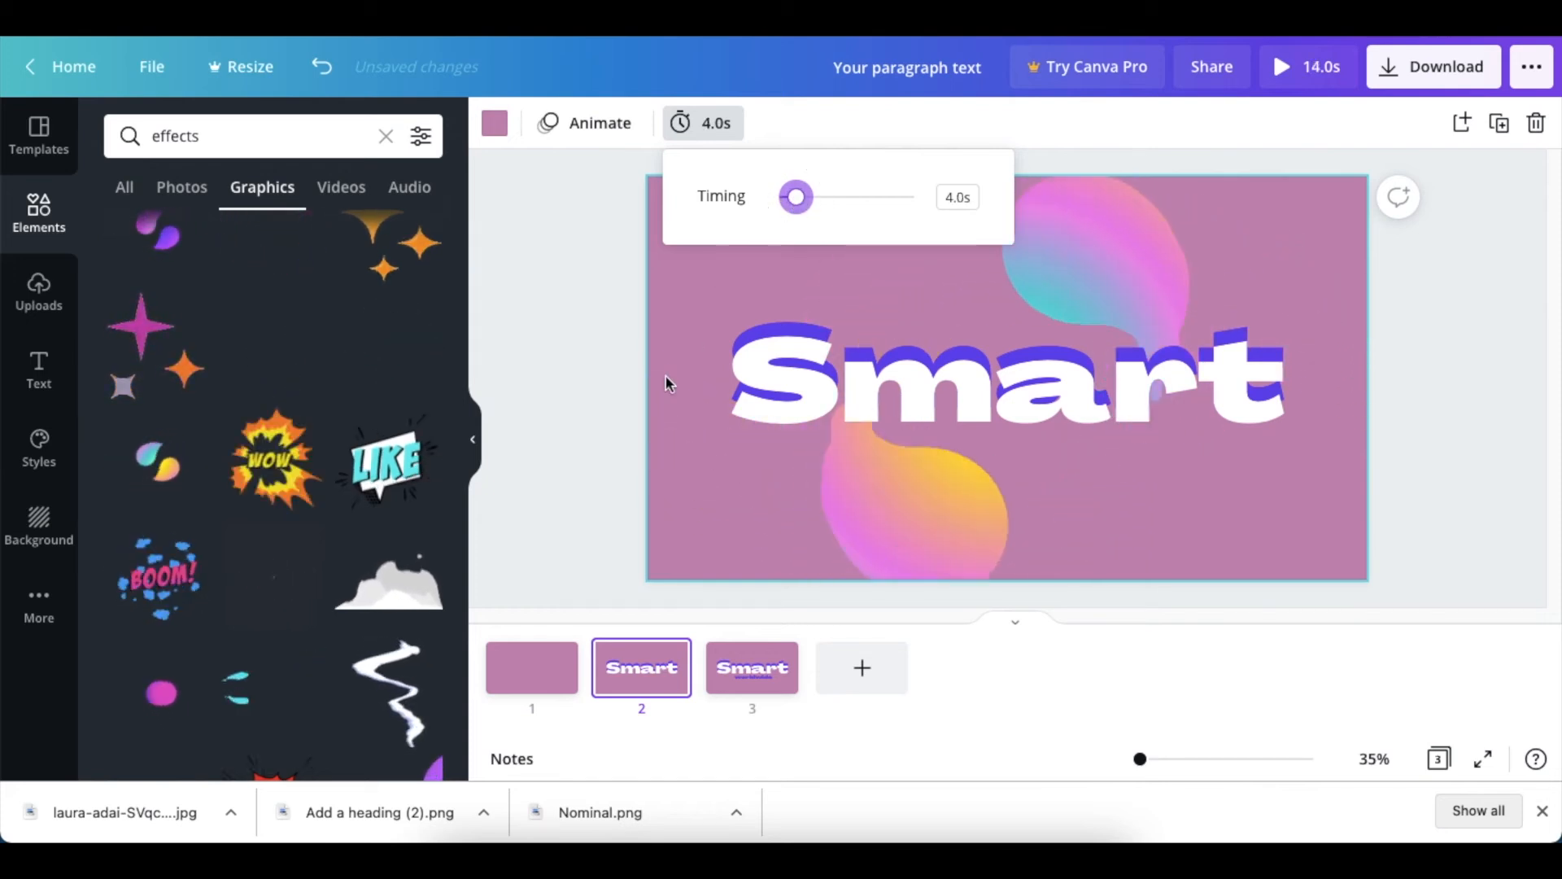
{"action": "left_click", "coordinate": [567, 473]}
Set the duration of page 3 with the "worldwide" subtitle to 4.0 seconds.
{"action": "left_click", "coordinate": [757, 663]}
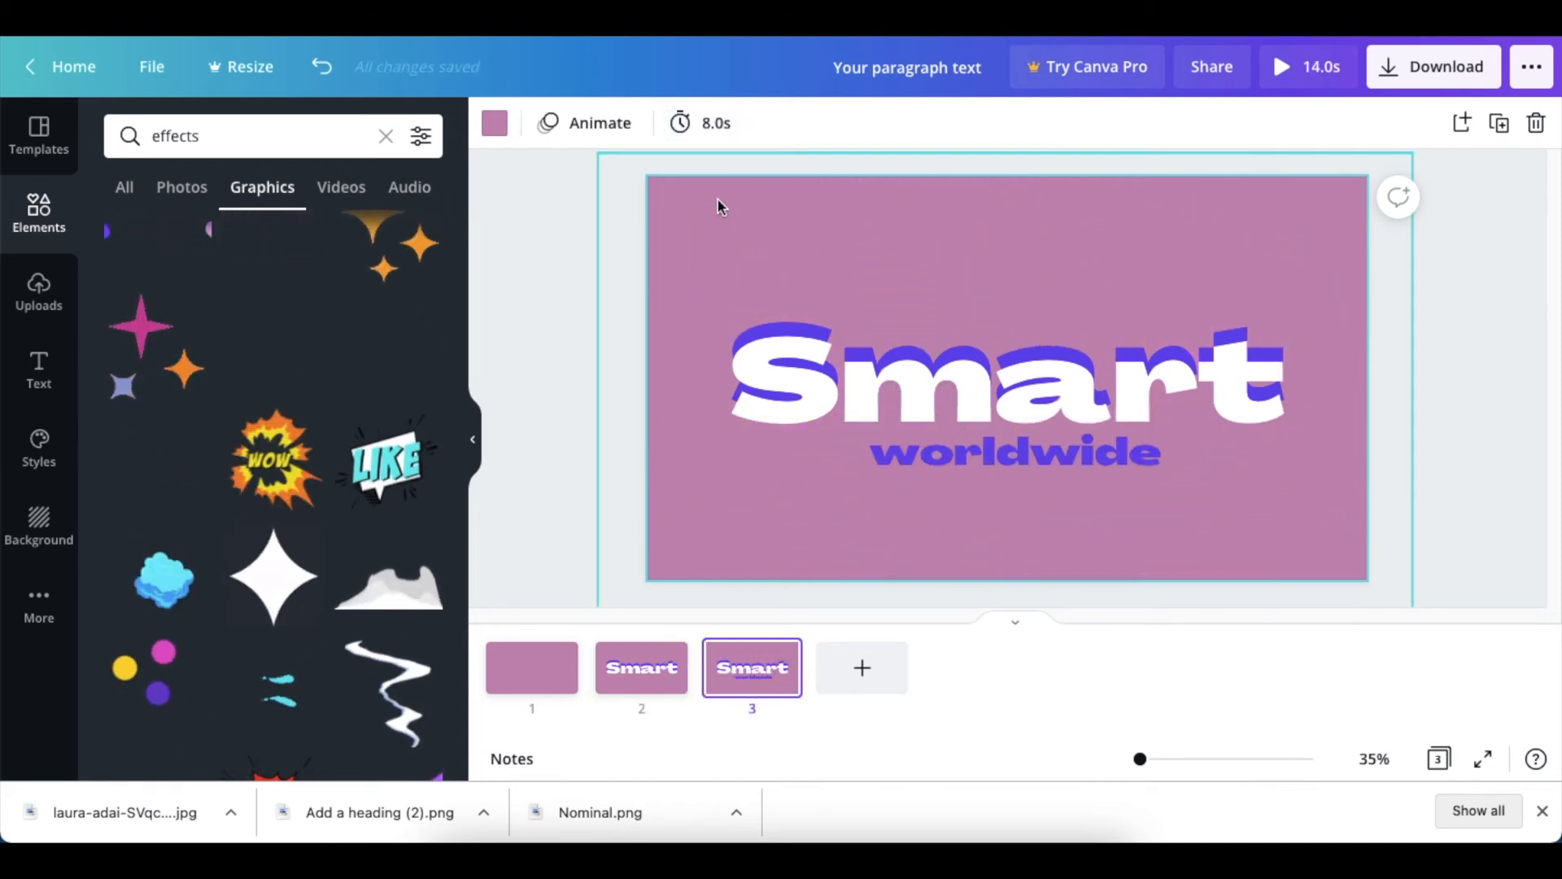
{"action": "left_click", "coordinate": [731, 126]}
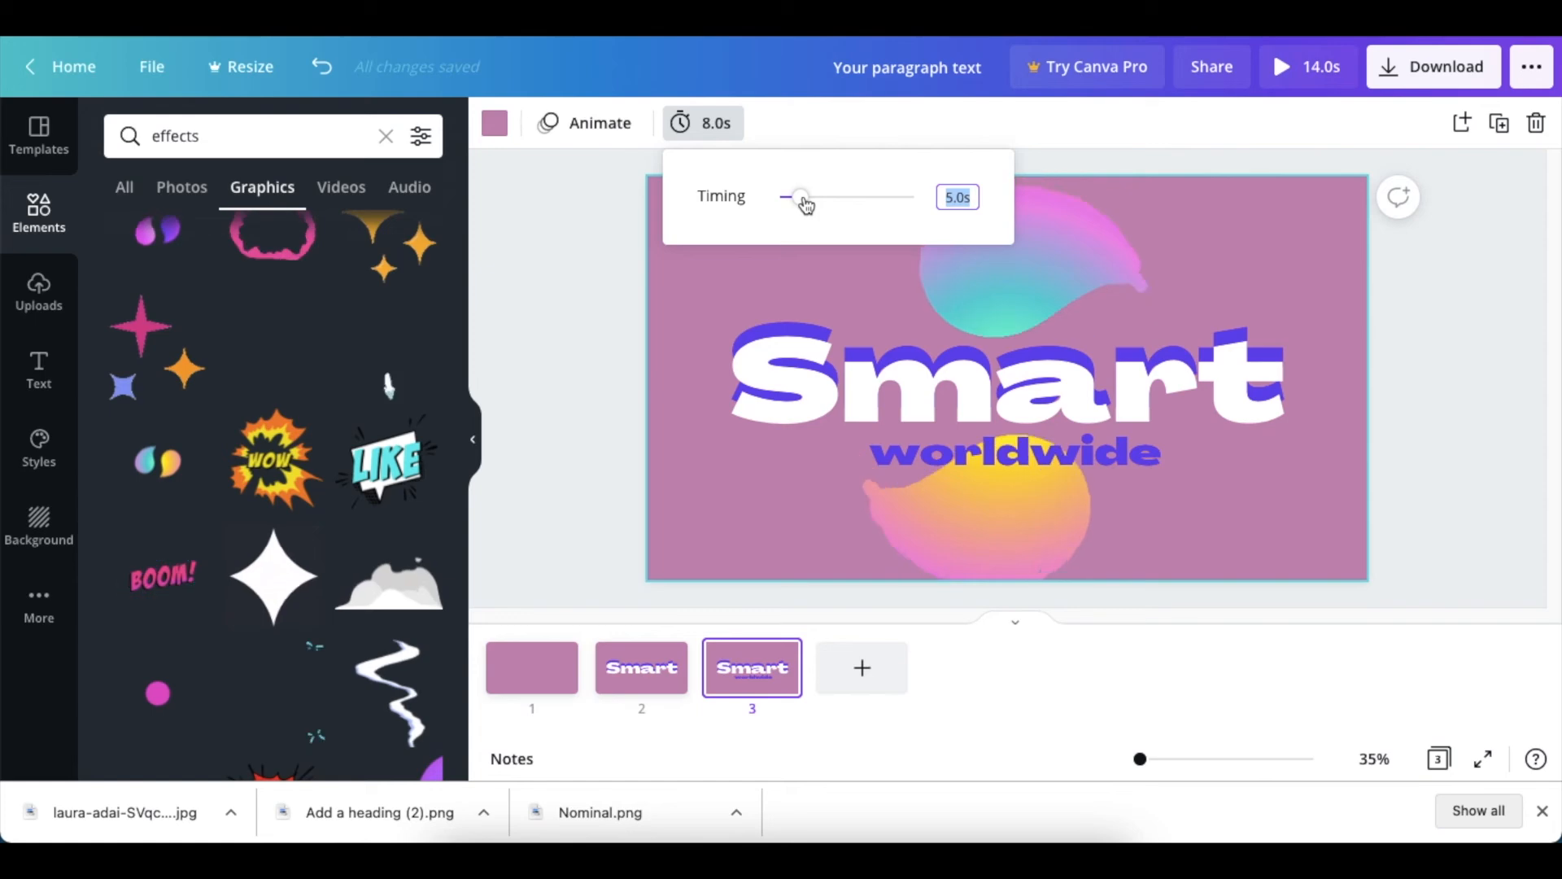
{"action": "left_click_drag", "start_coordinate": [798, 199], "coordinate": [796, 198]}
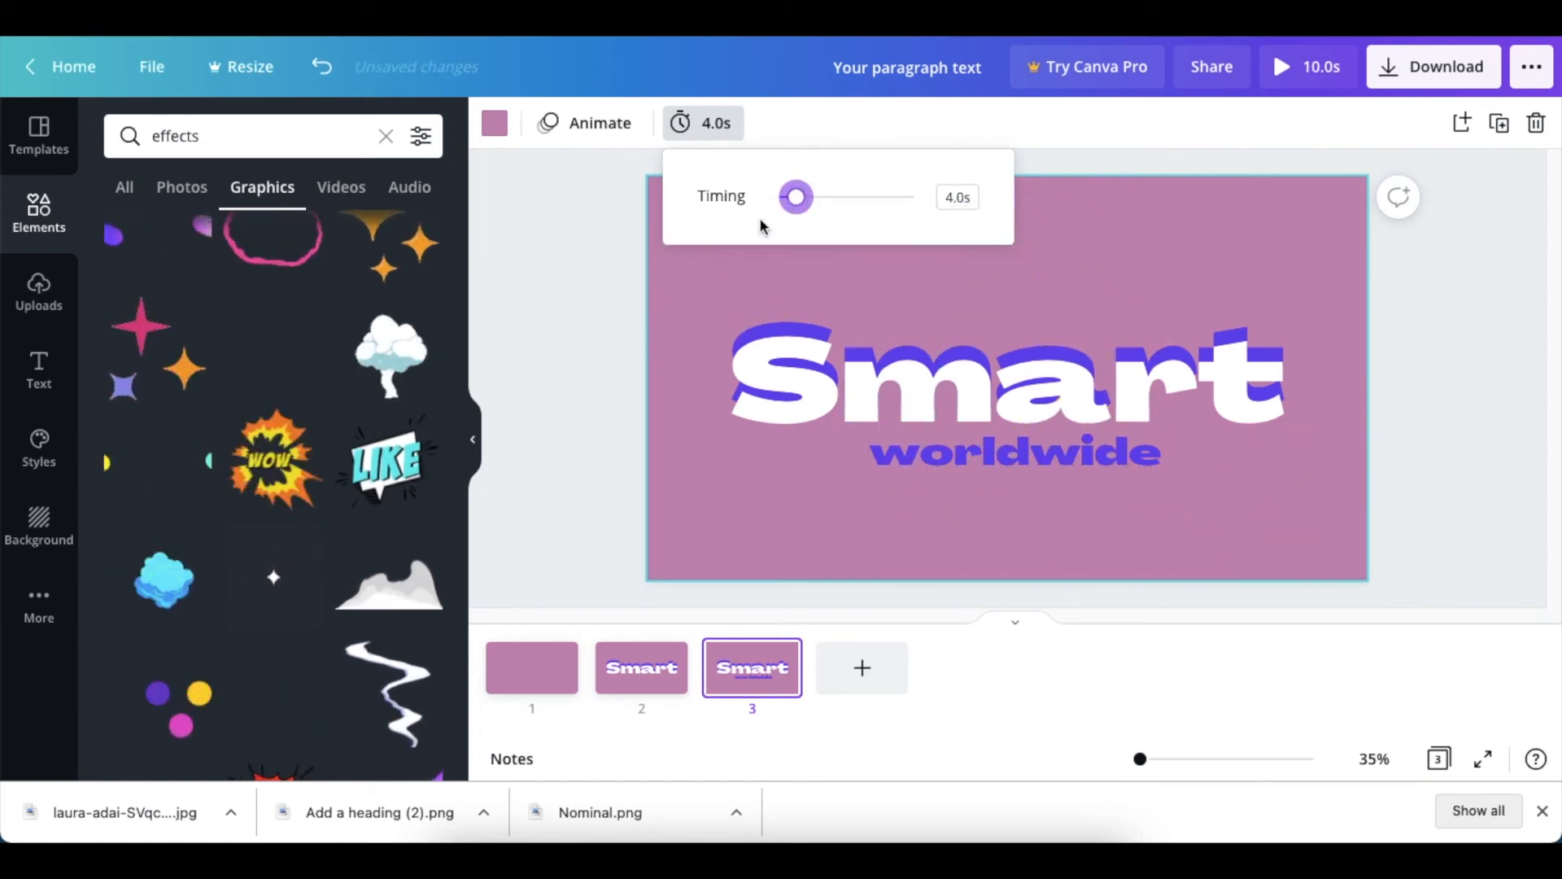
{"action": "left_click", "coordinate": [588, 256]}
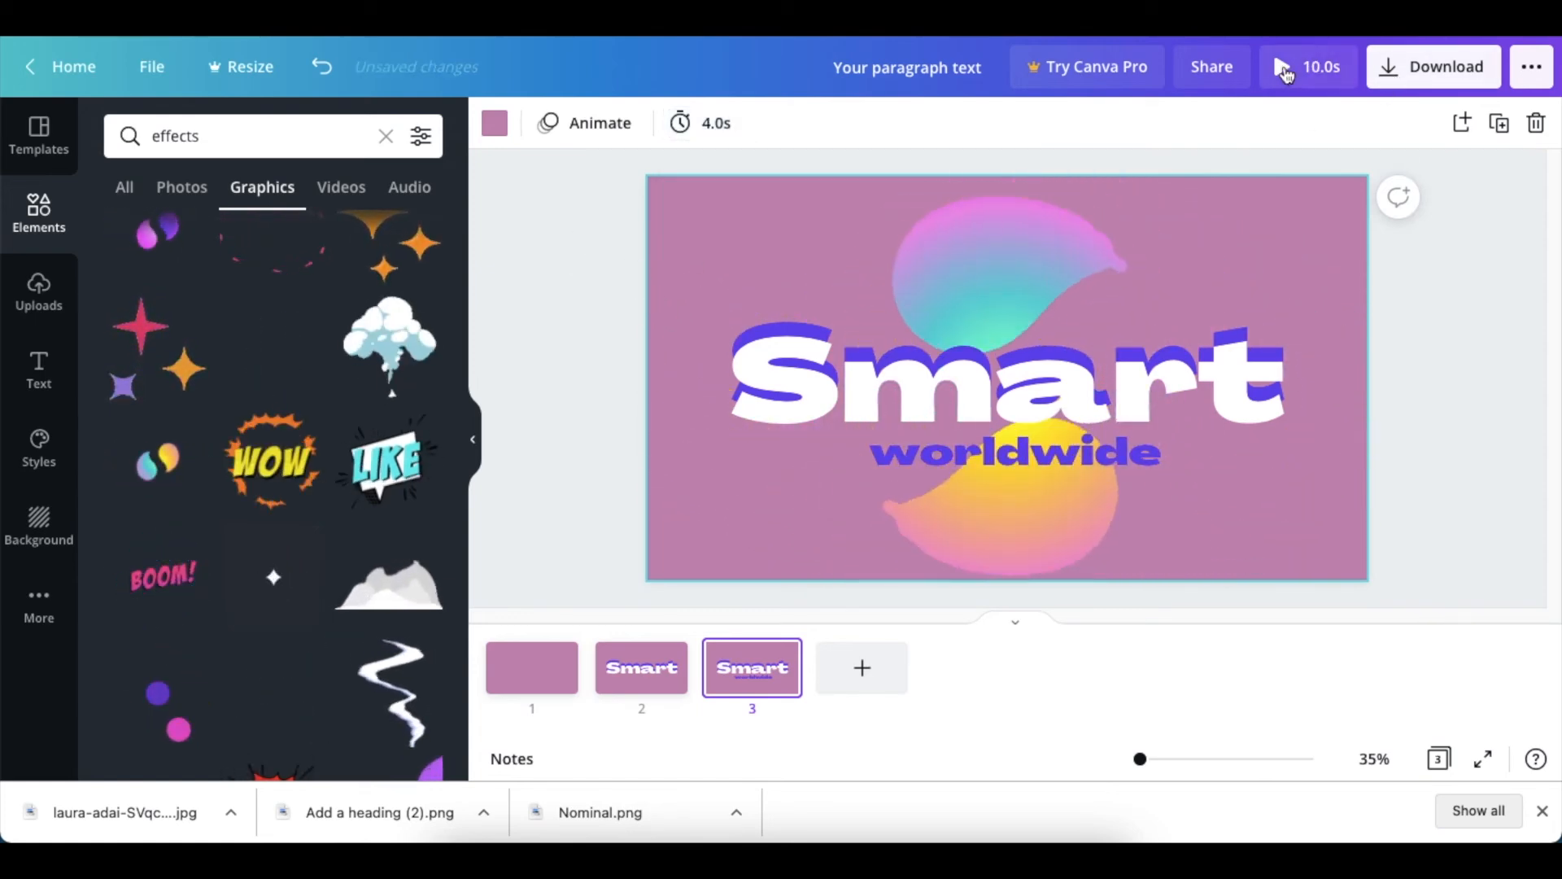
Play the whole intro from page 1 to check the animations and page timing.
{"action": "left_click", "coordinate": [559, 655]}
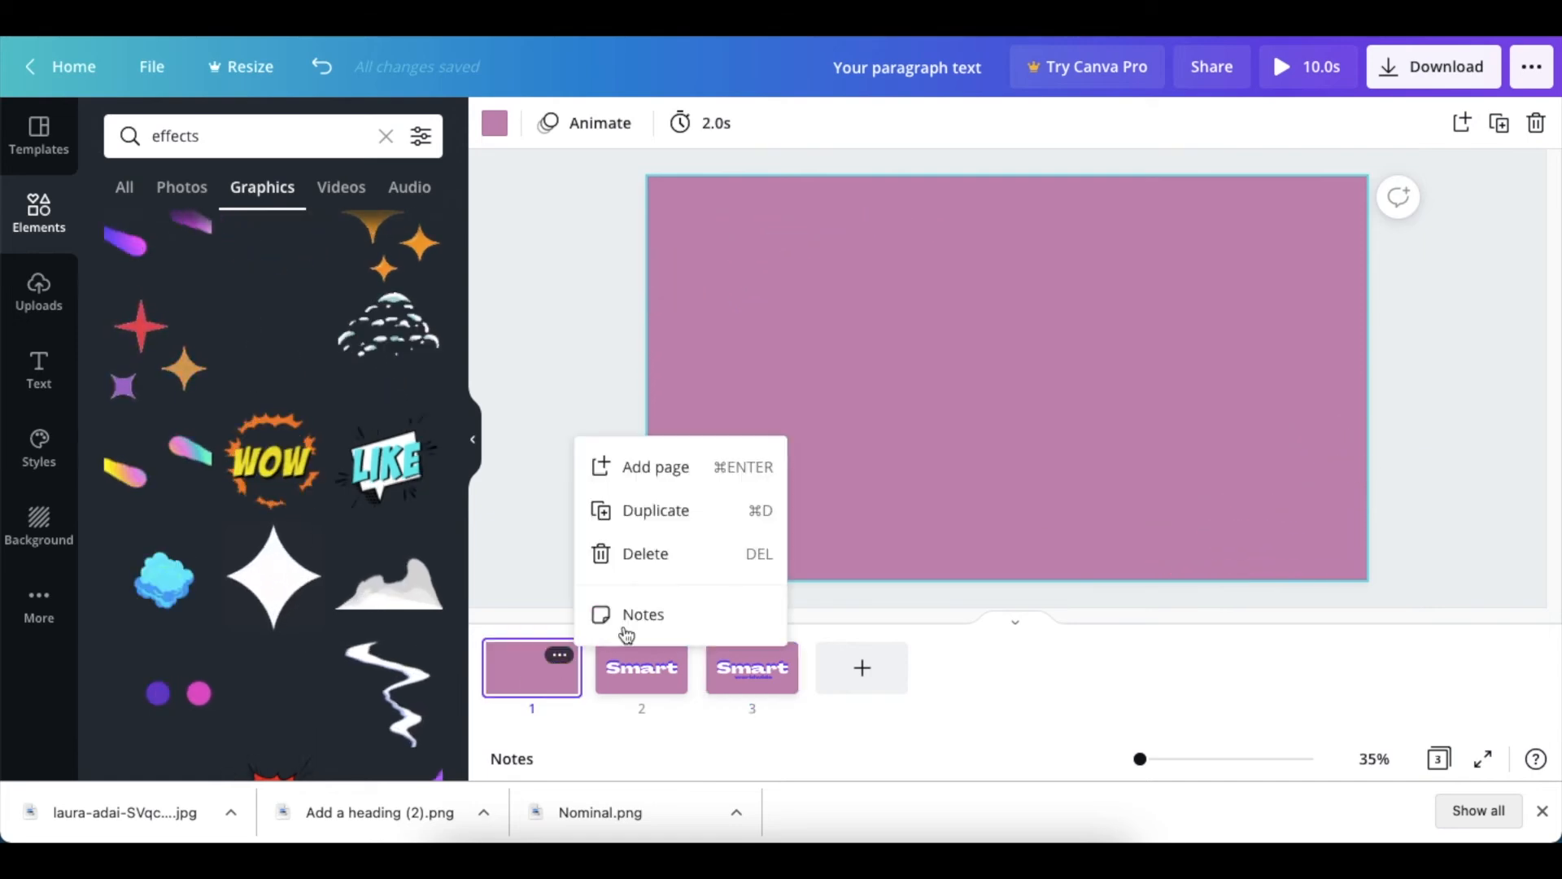
{"action": "left_click", "coordinate": [573, 427]}
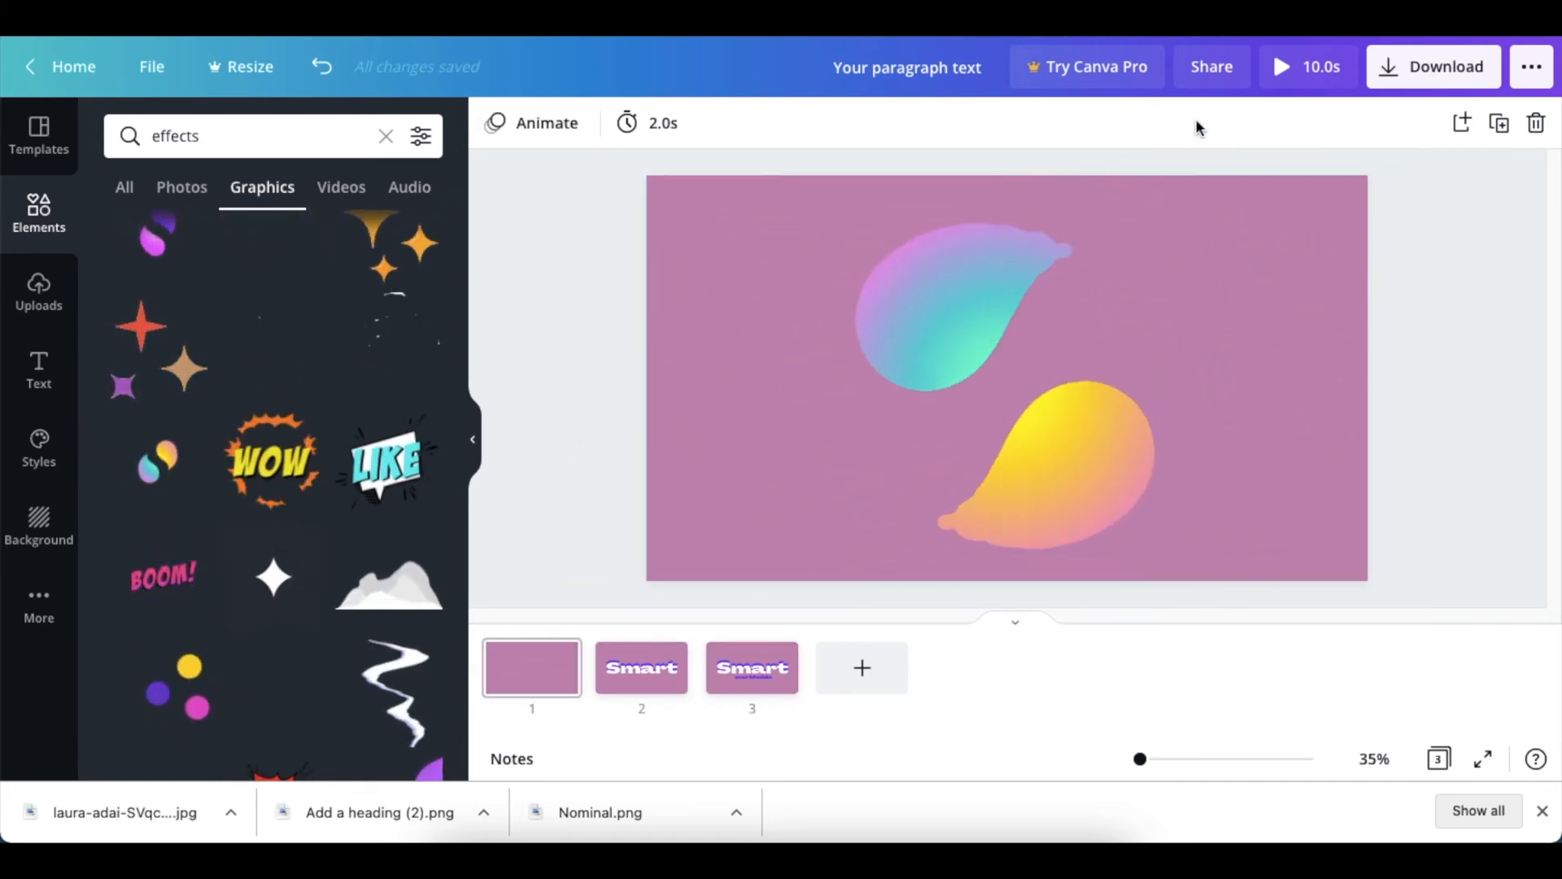
{"action": "left_click", "coordinate": [1303, 65]}
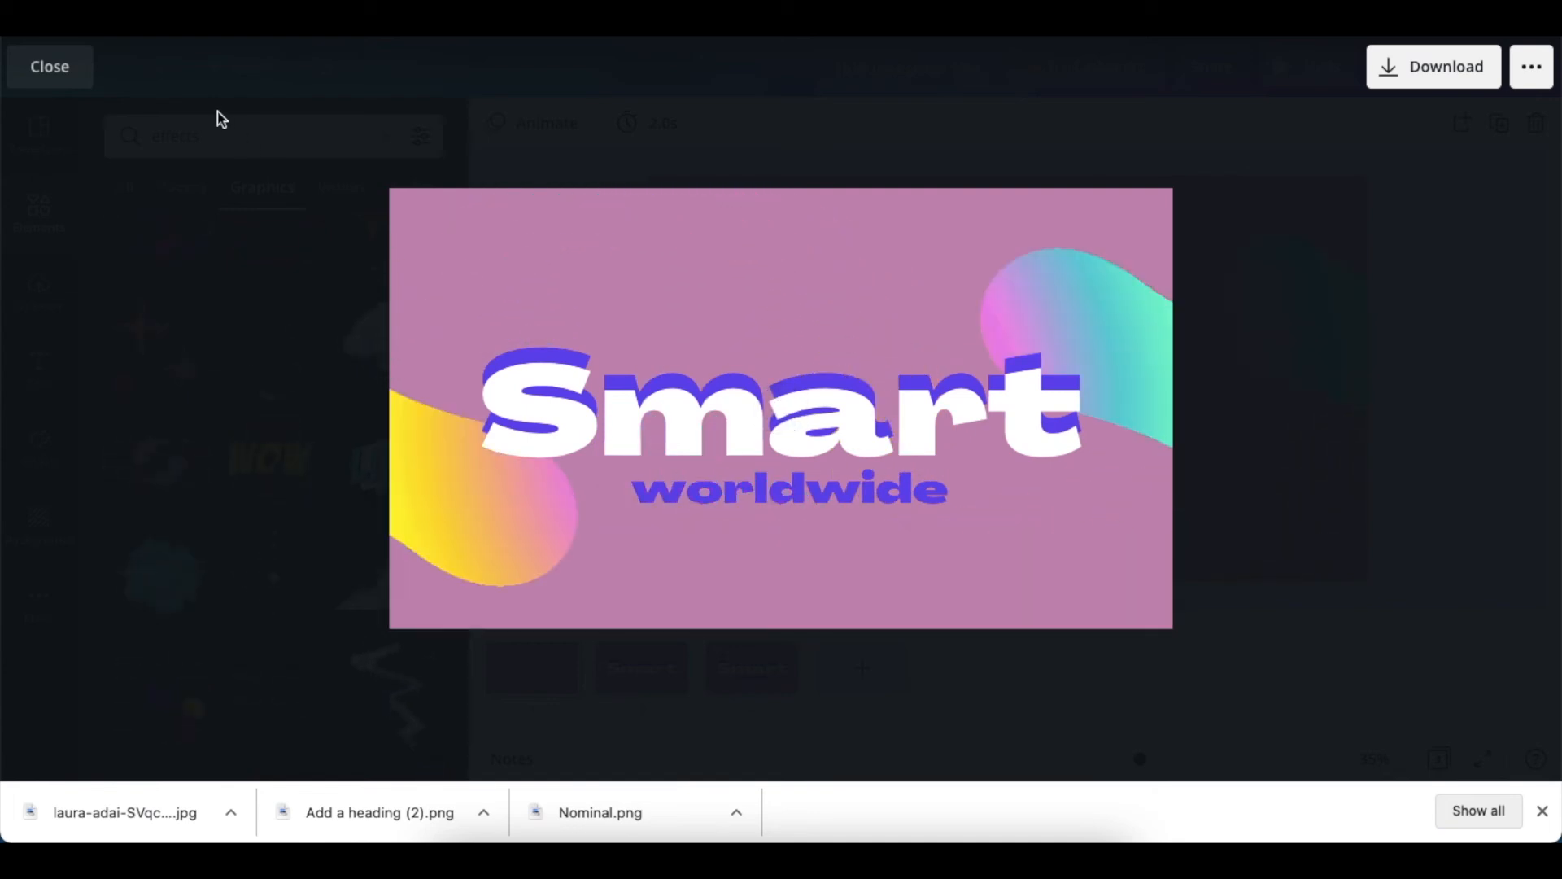
{"action": "left_click", "coordinate": [35, 81]}
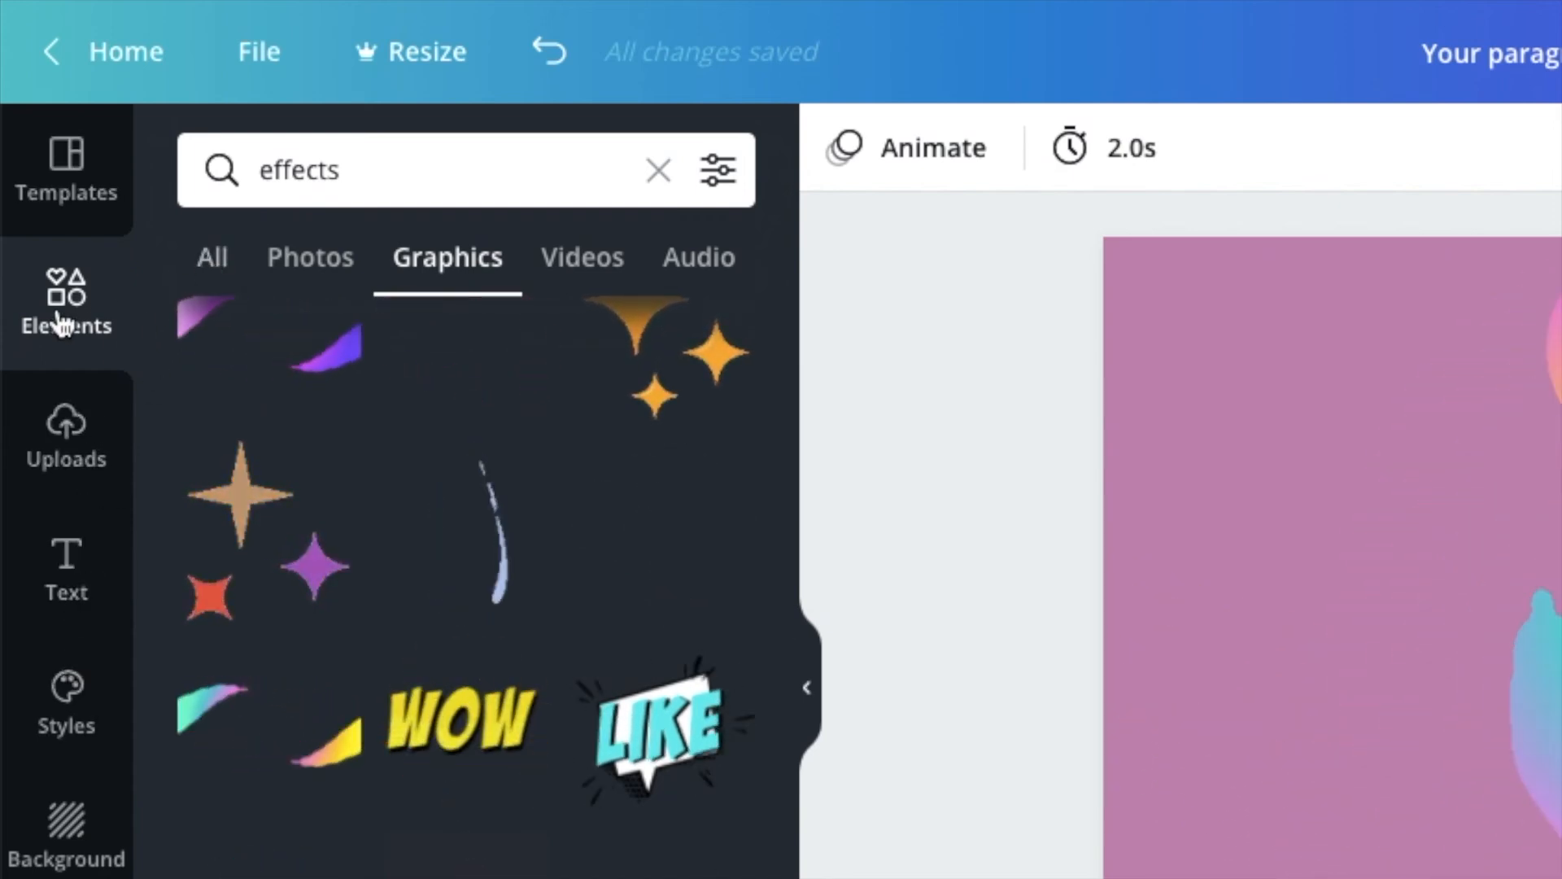
Search the audio library for "ADVERTISING" and add the "Advertising" track to the design.
{"action": "left_click", "coordinate": [696, 262]}
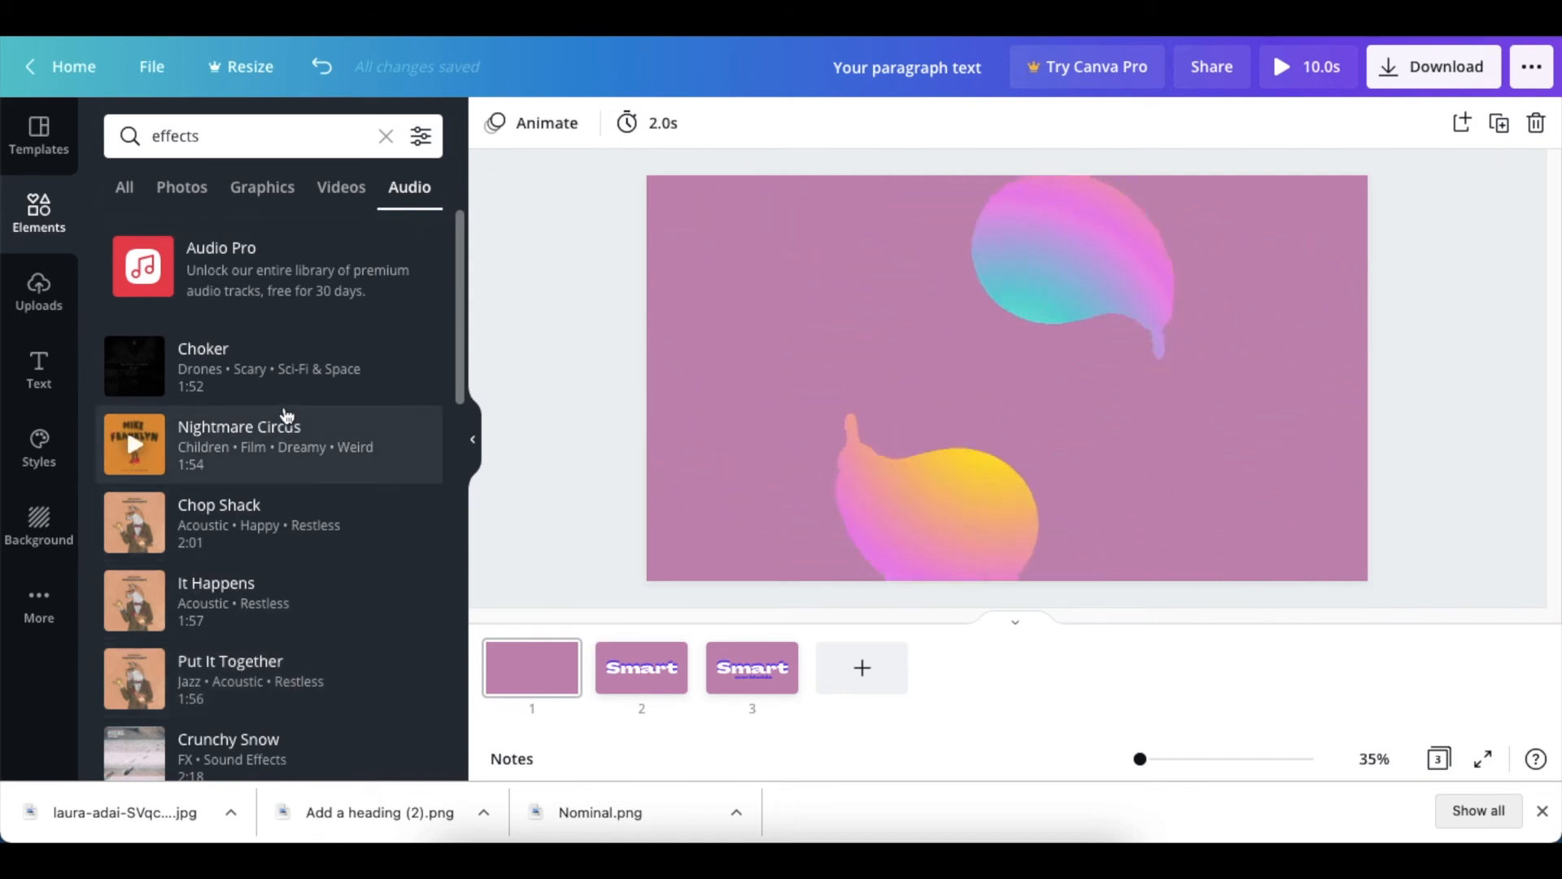
{"action": "left_click", "coordinate": [126, 136]}
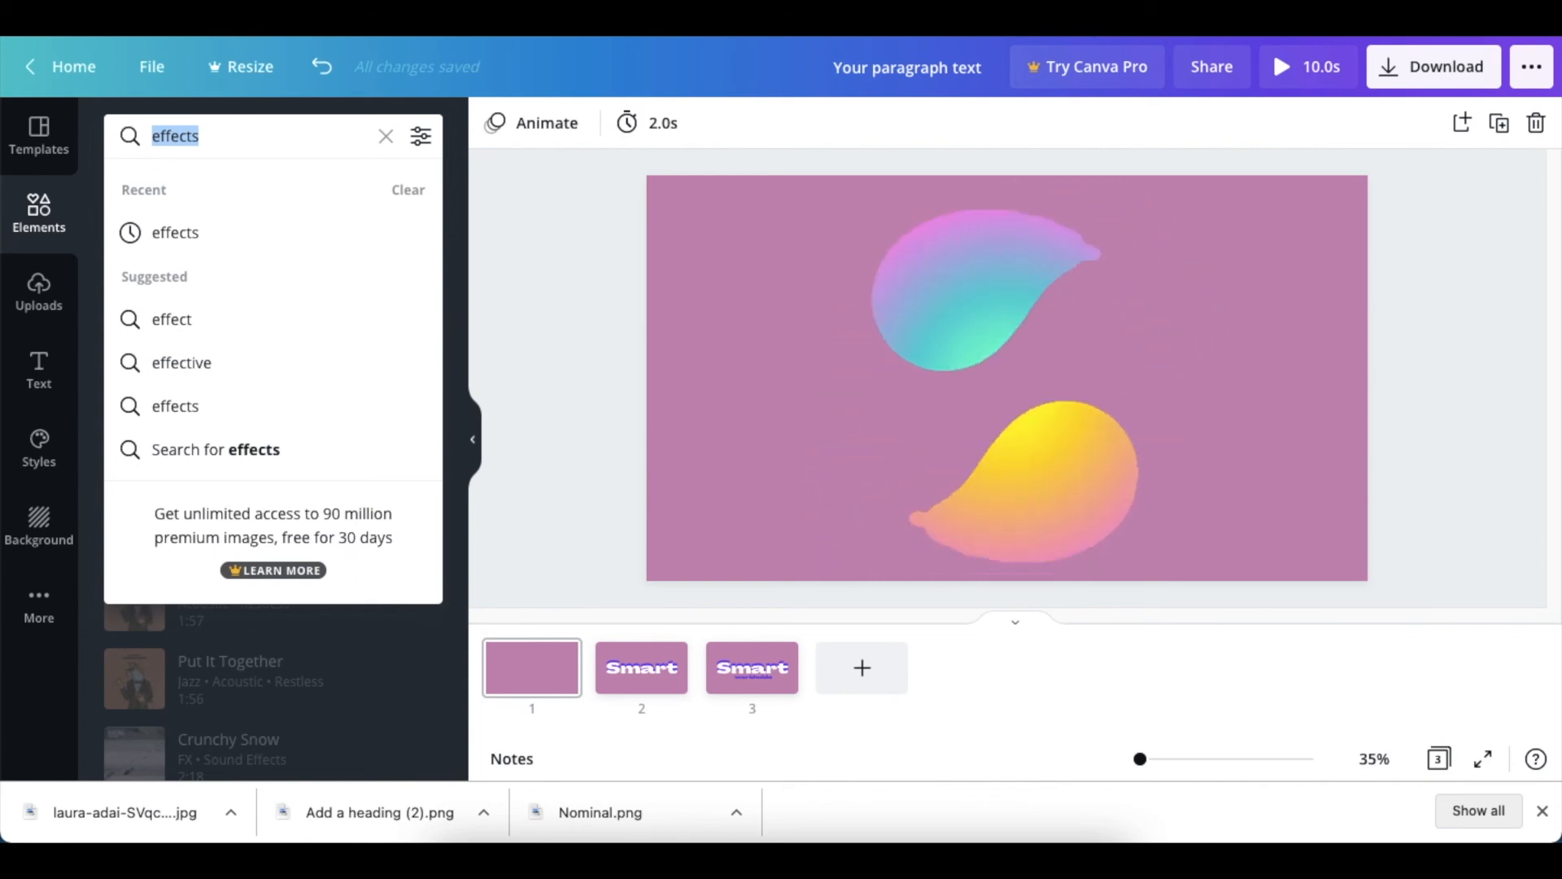
{"action": "type", "text": "ad"}
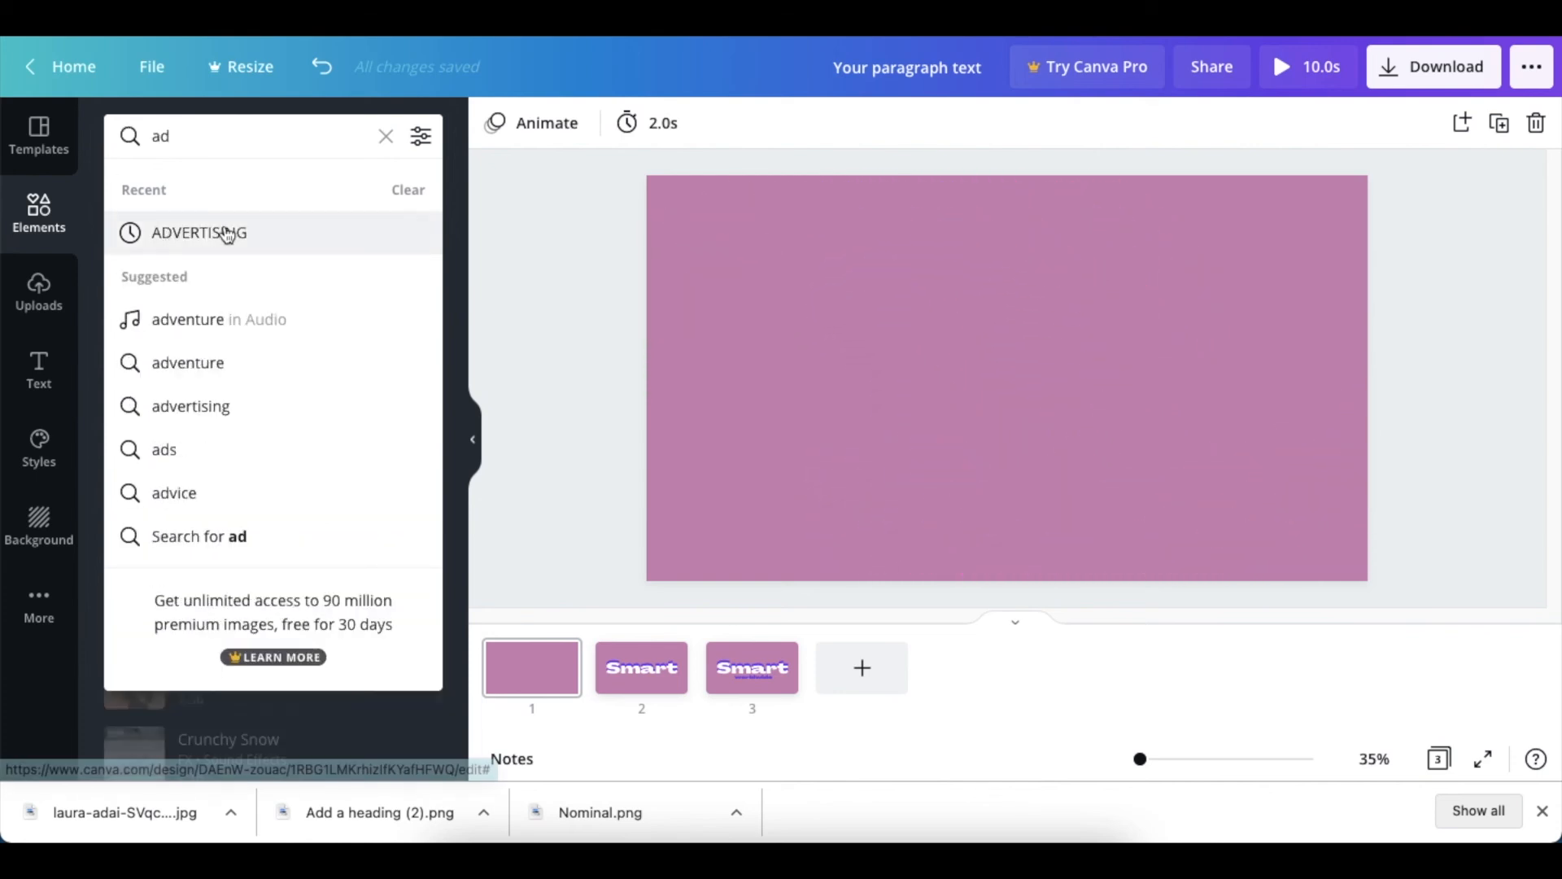
{"action": "left_click", "coordinate": [227, 235]}
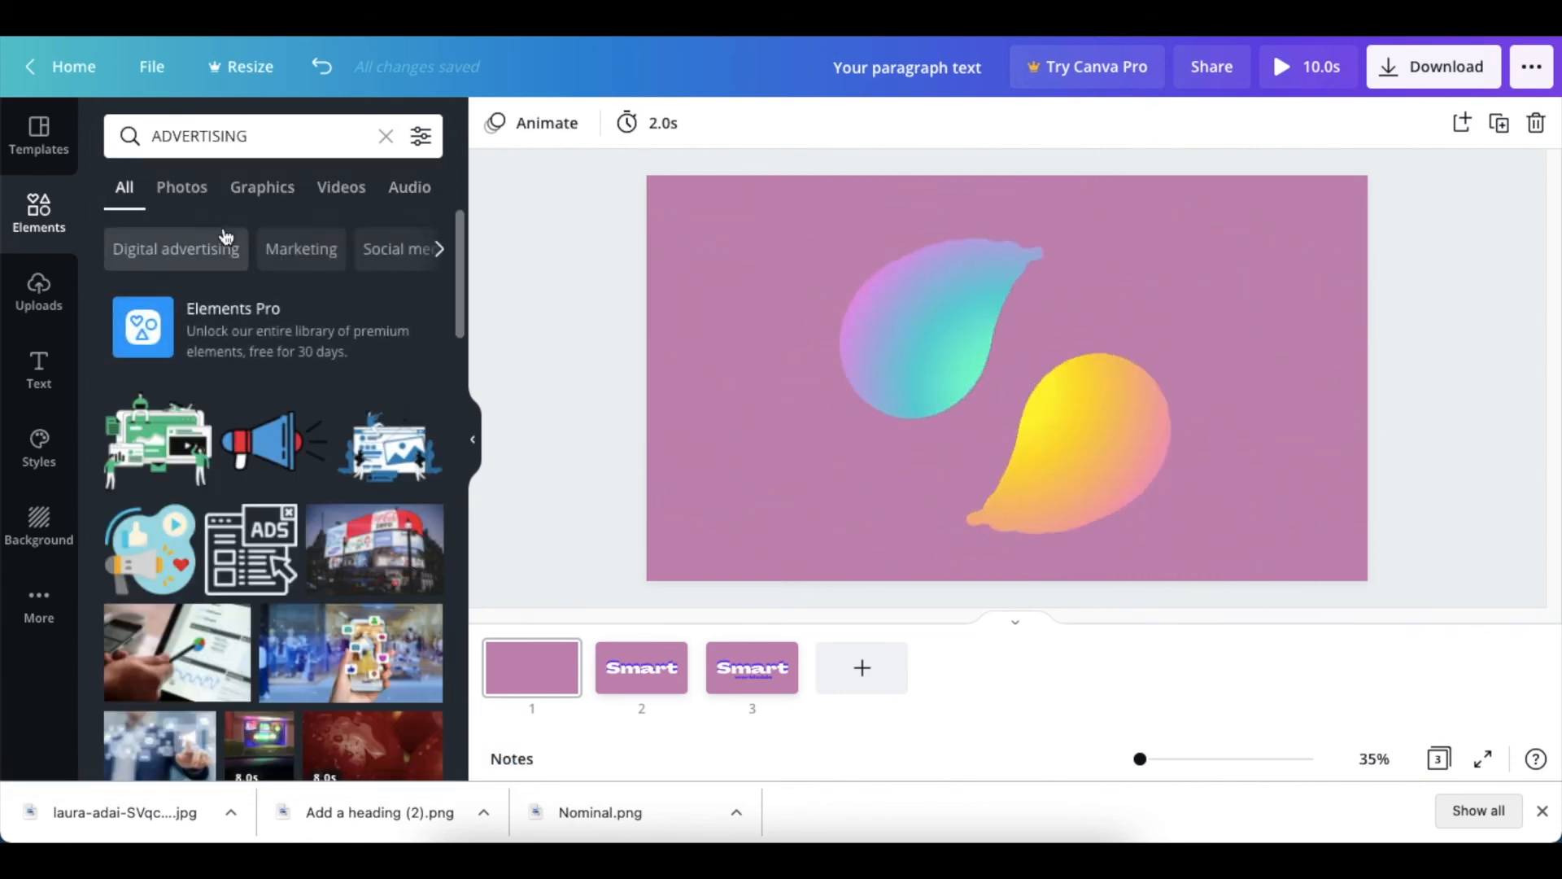
{"action": "left_click", "coordinate": [415, 189]}
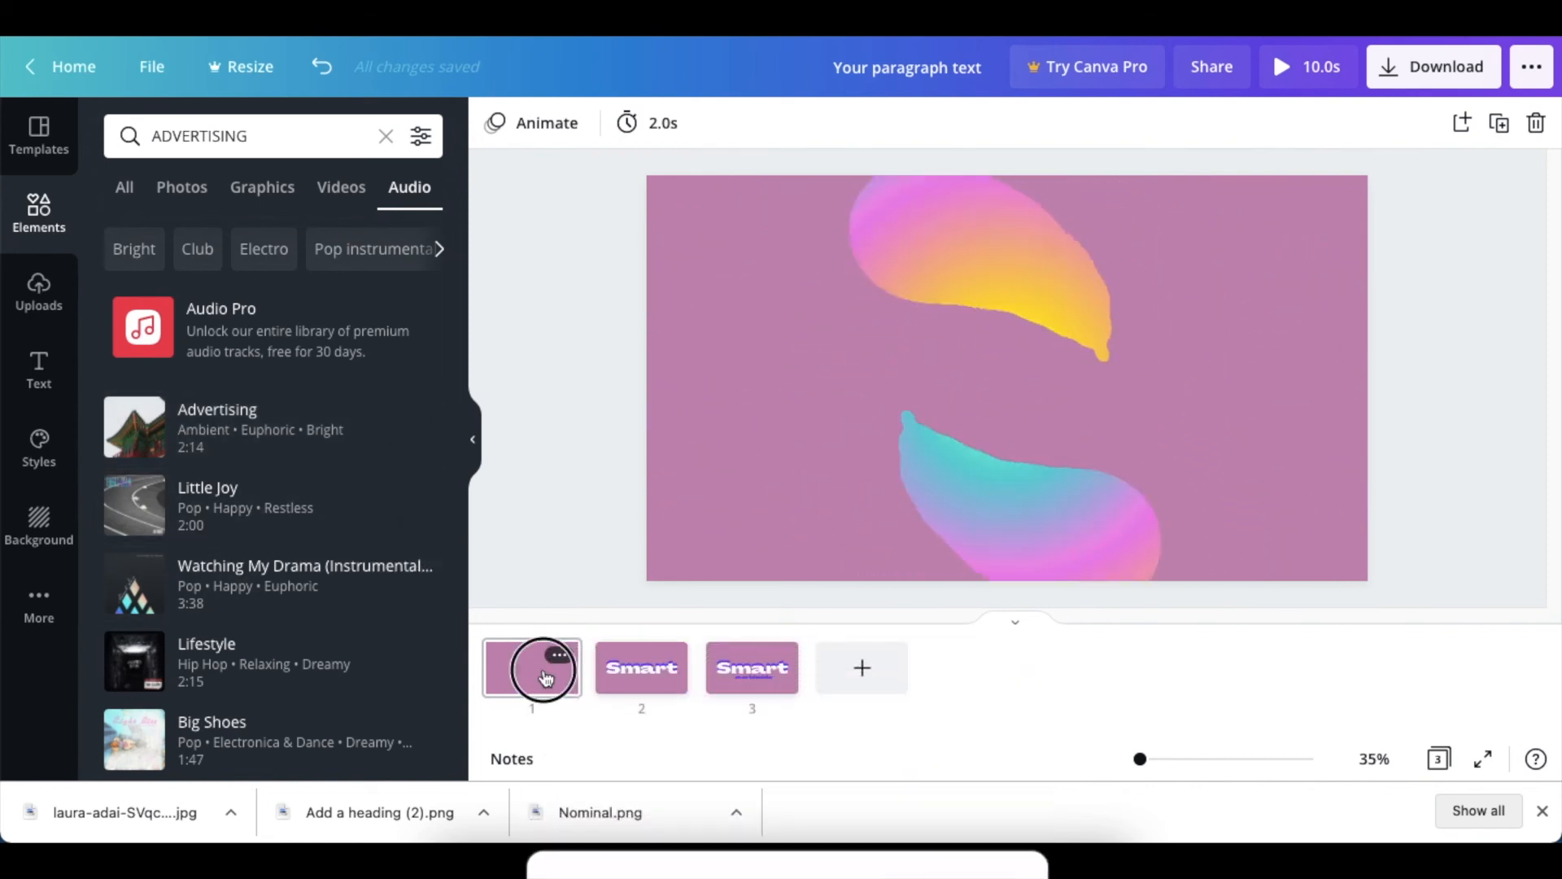
{"action": "left_click", "coordinate": [233, 419]}
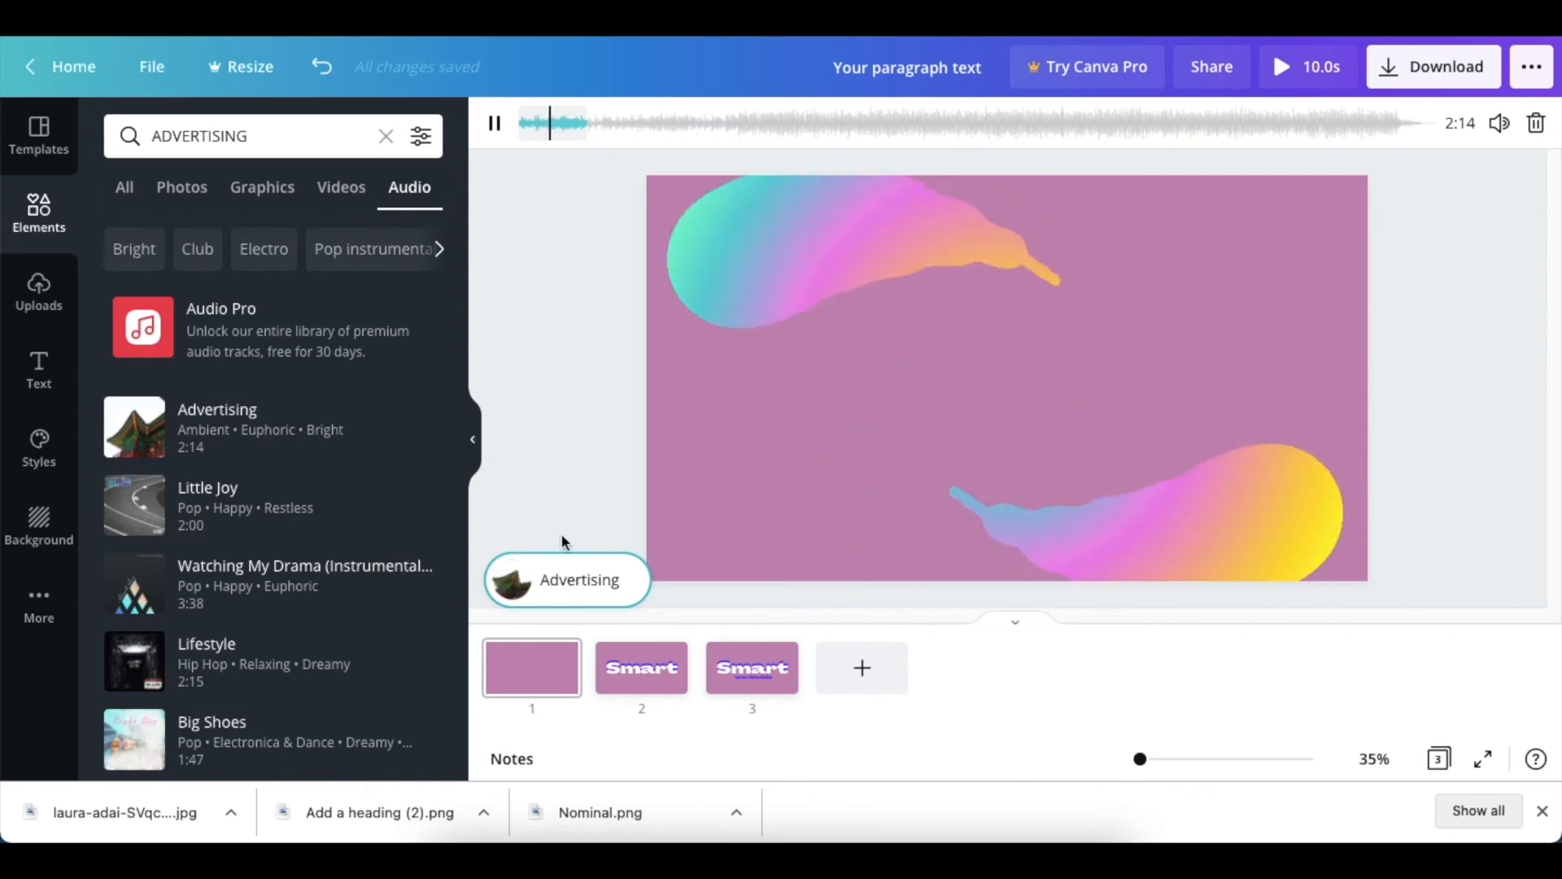
Shift the used section of the "Advertising" track to the louder part slightly before the middle of its waveform.
{"action": "left_click_drag", "start_coordinate": [549, 126], "coordinate": [779, 127]}
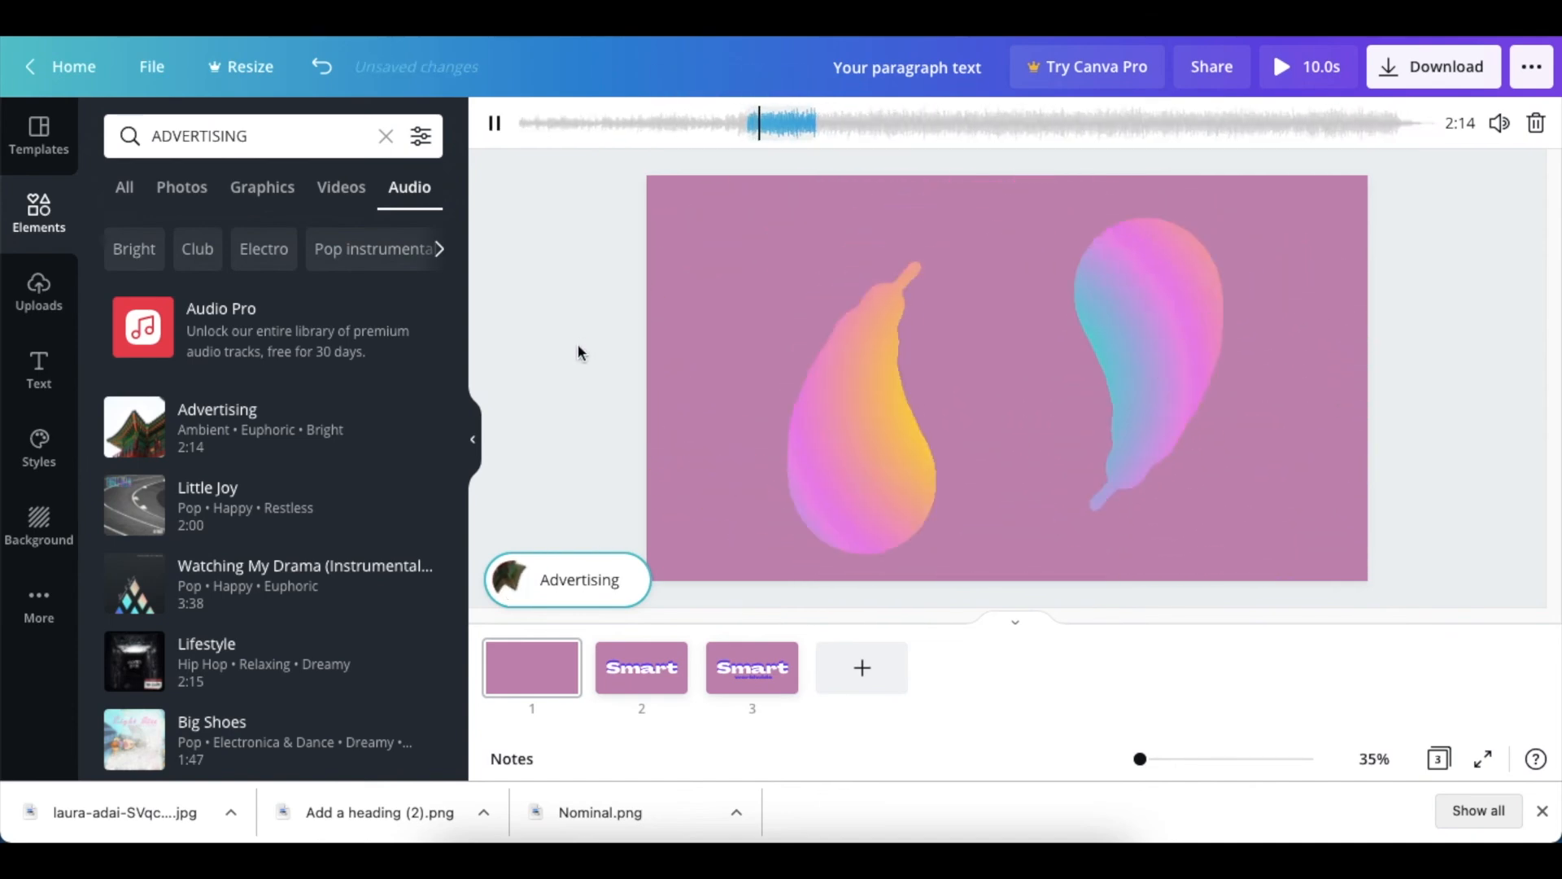
{"action": "left_click_drag", "start_coordinate": [802, 120], "coordinate": [910, 124]}
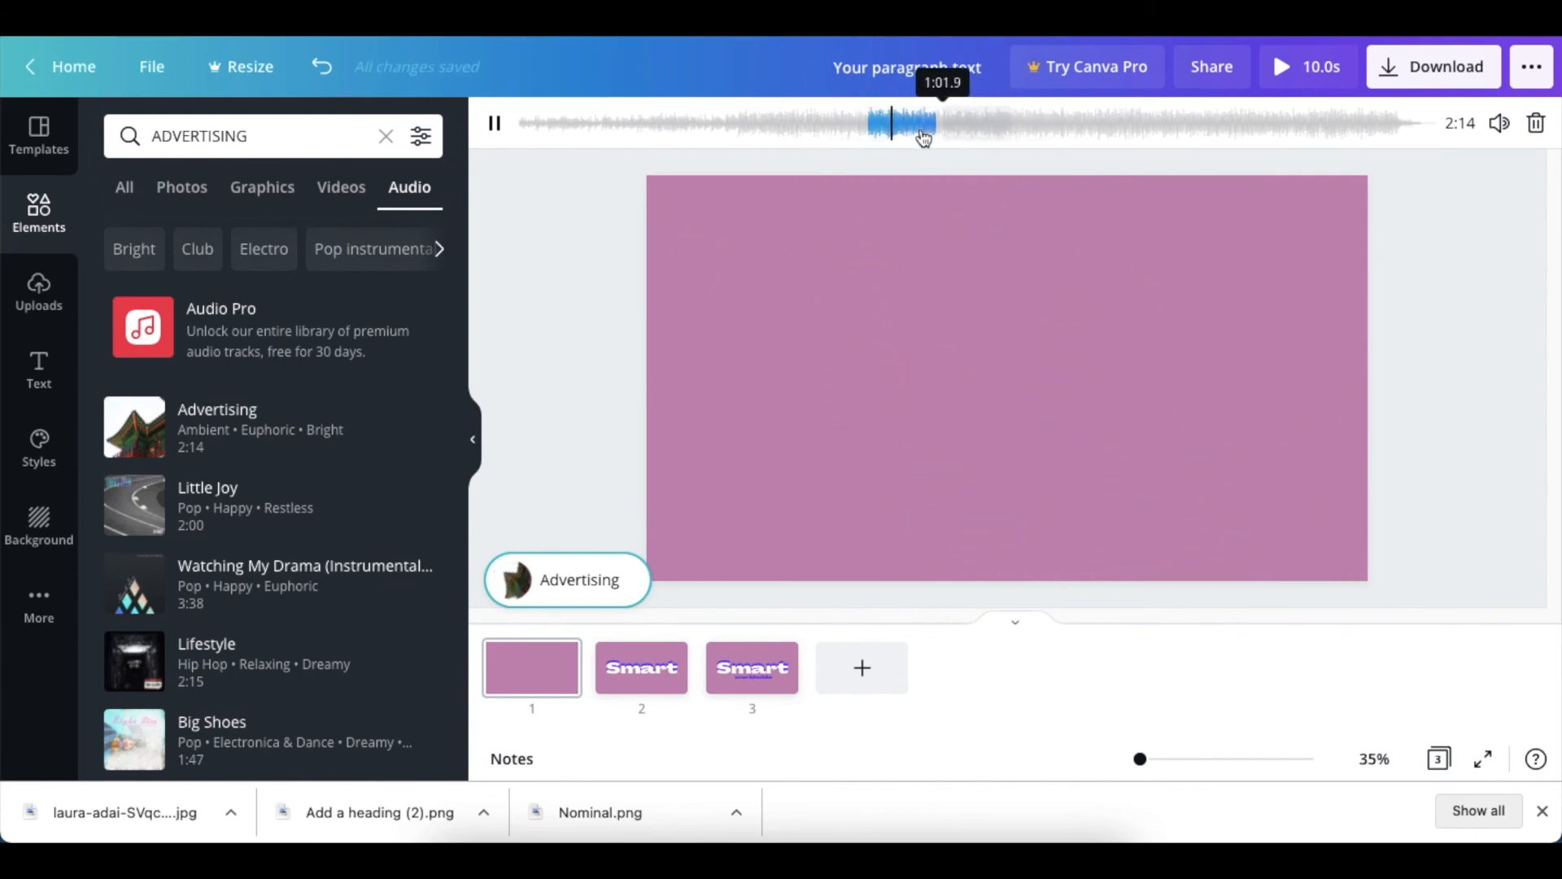
{"action": "left_click", "coordinate": [573, 338]}
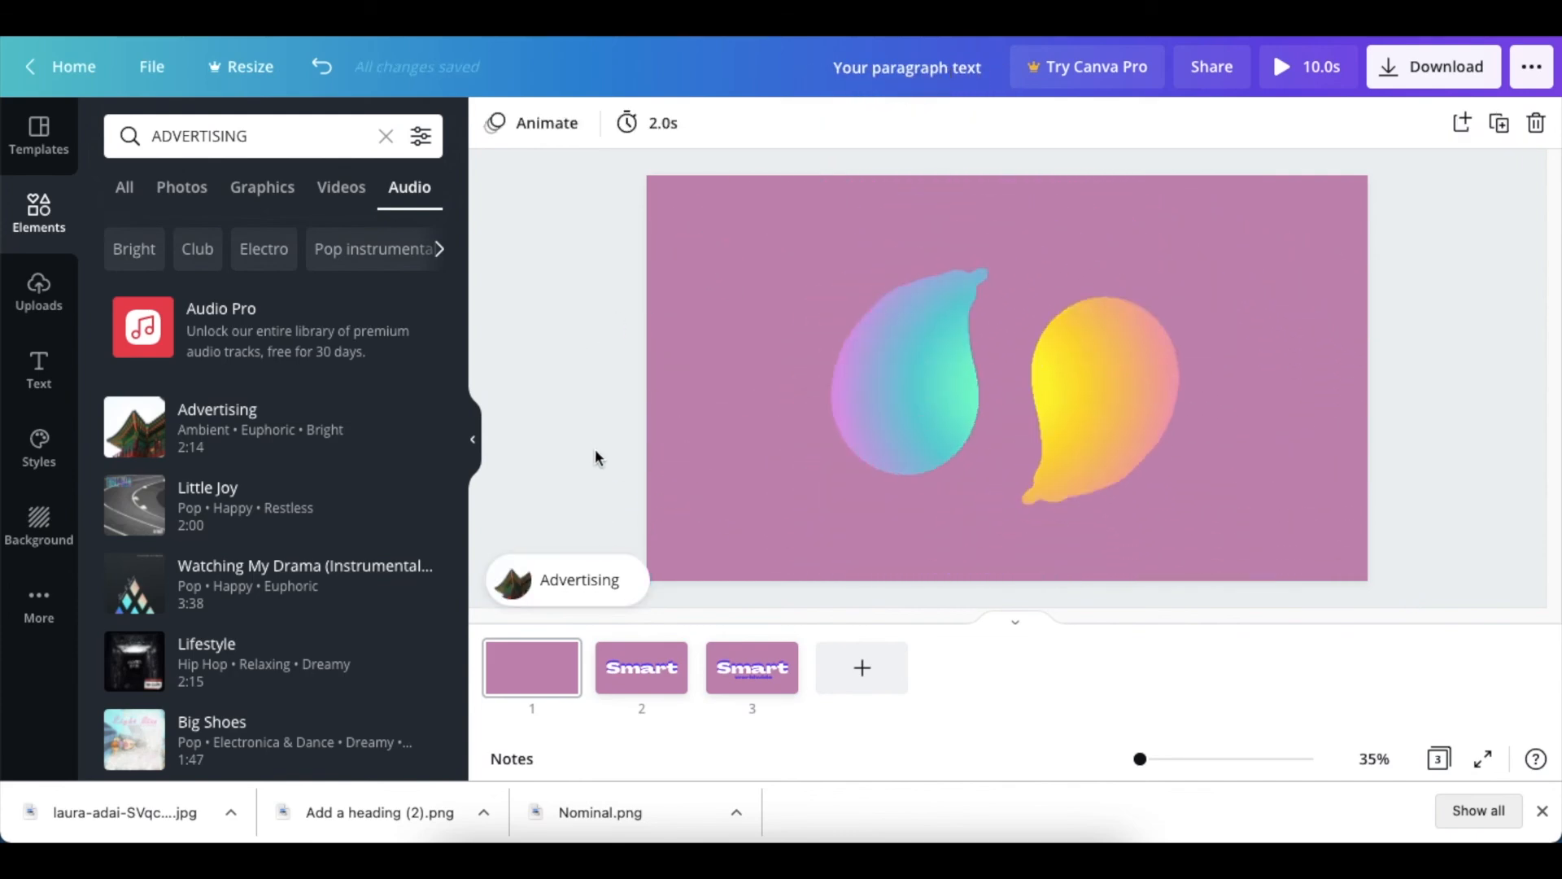
Preview the intro with its soundtrack and download all three pages as an MP4 video.
{"action": "left_click", "coordinate": [1286, 73]}
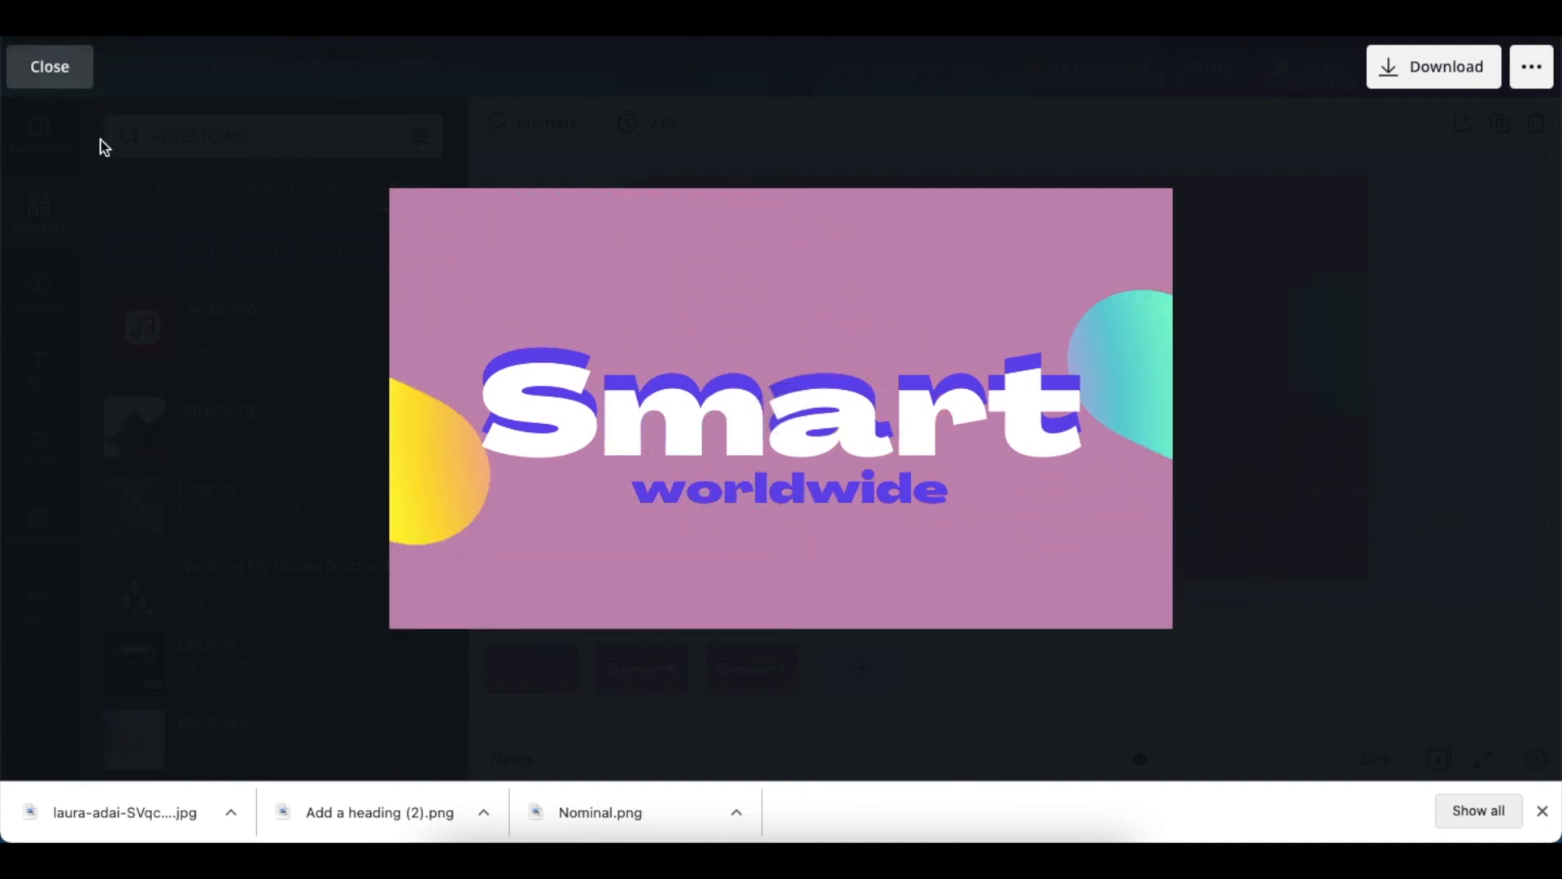
{"action": "left_click", "coordinate": [50, 68]}
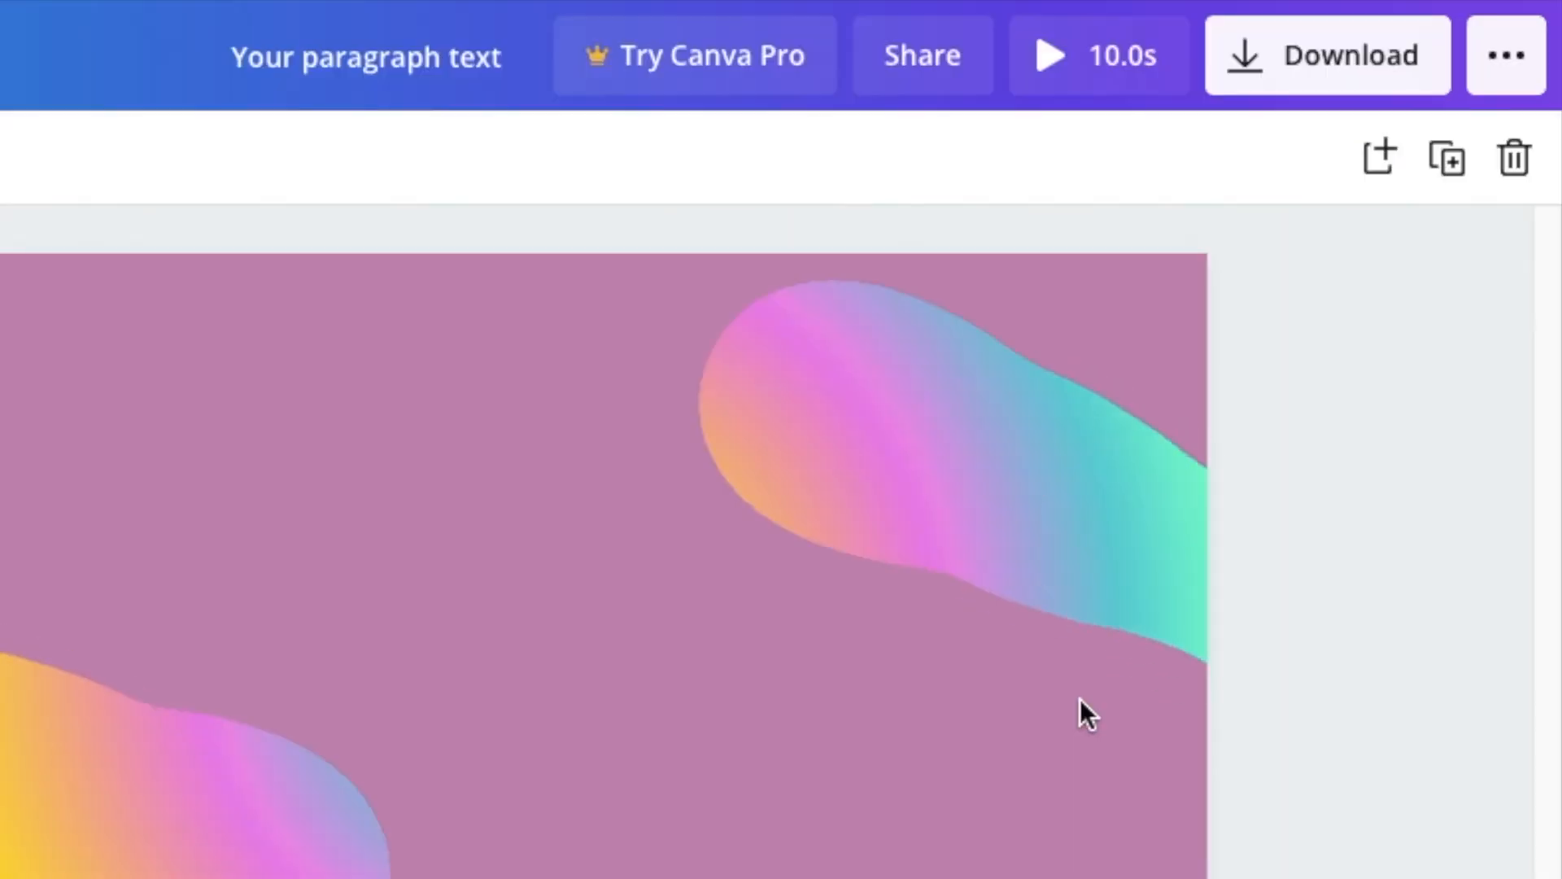
{"action": "left_click", "coordinate": [1328, 57]}
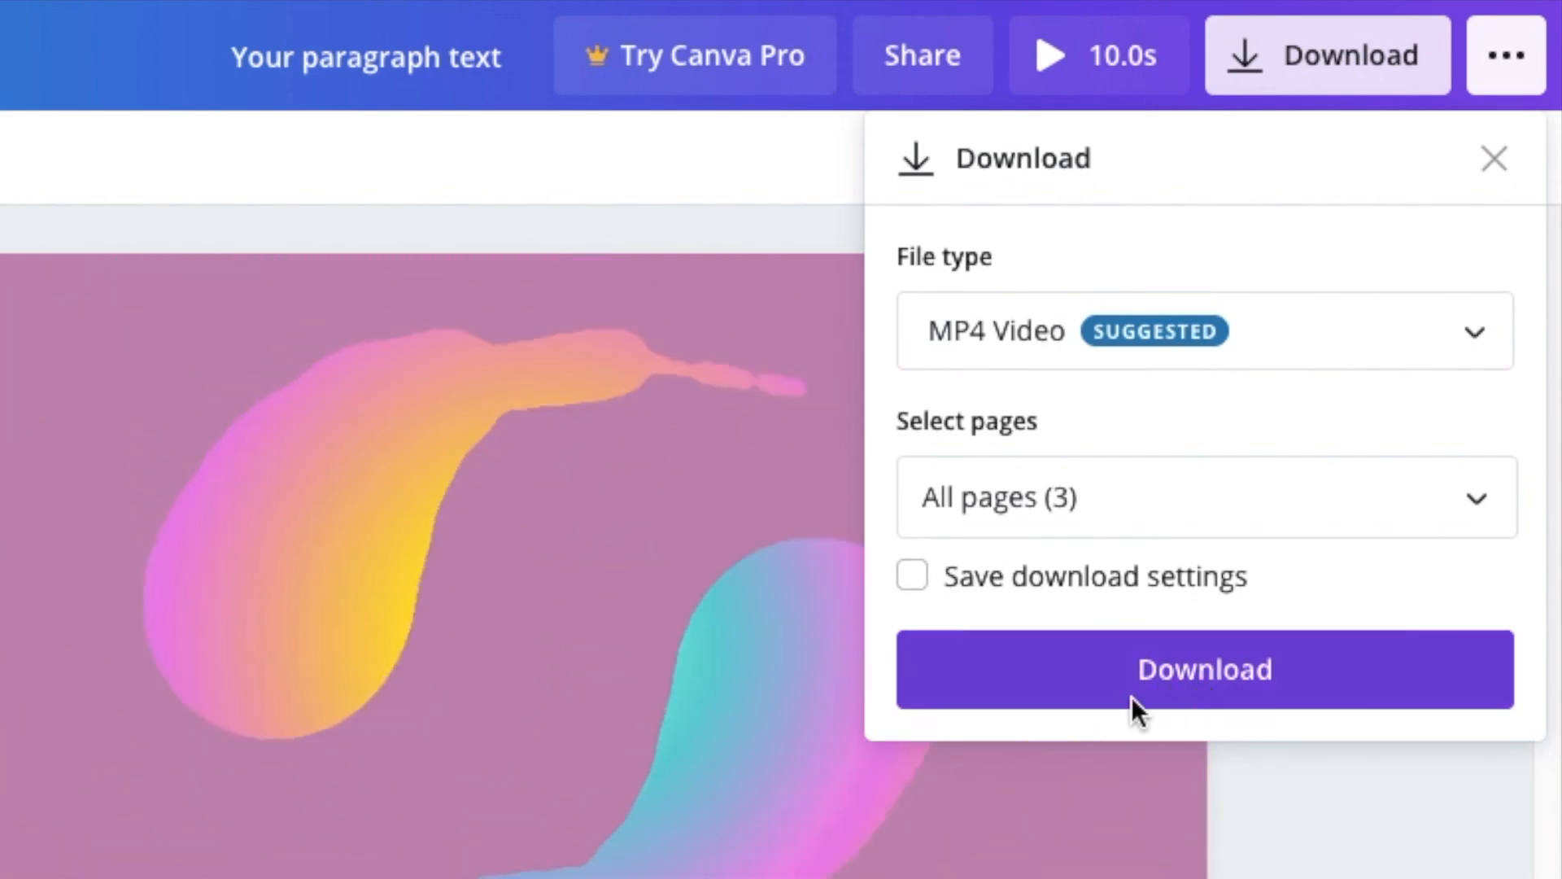
{"action": "left_click", "coordinate": [1195, 692]}
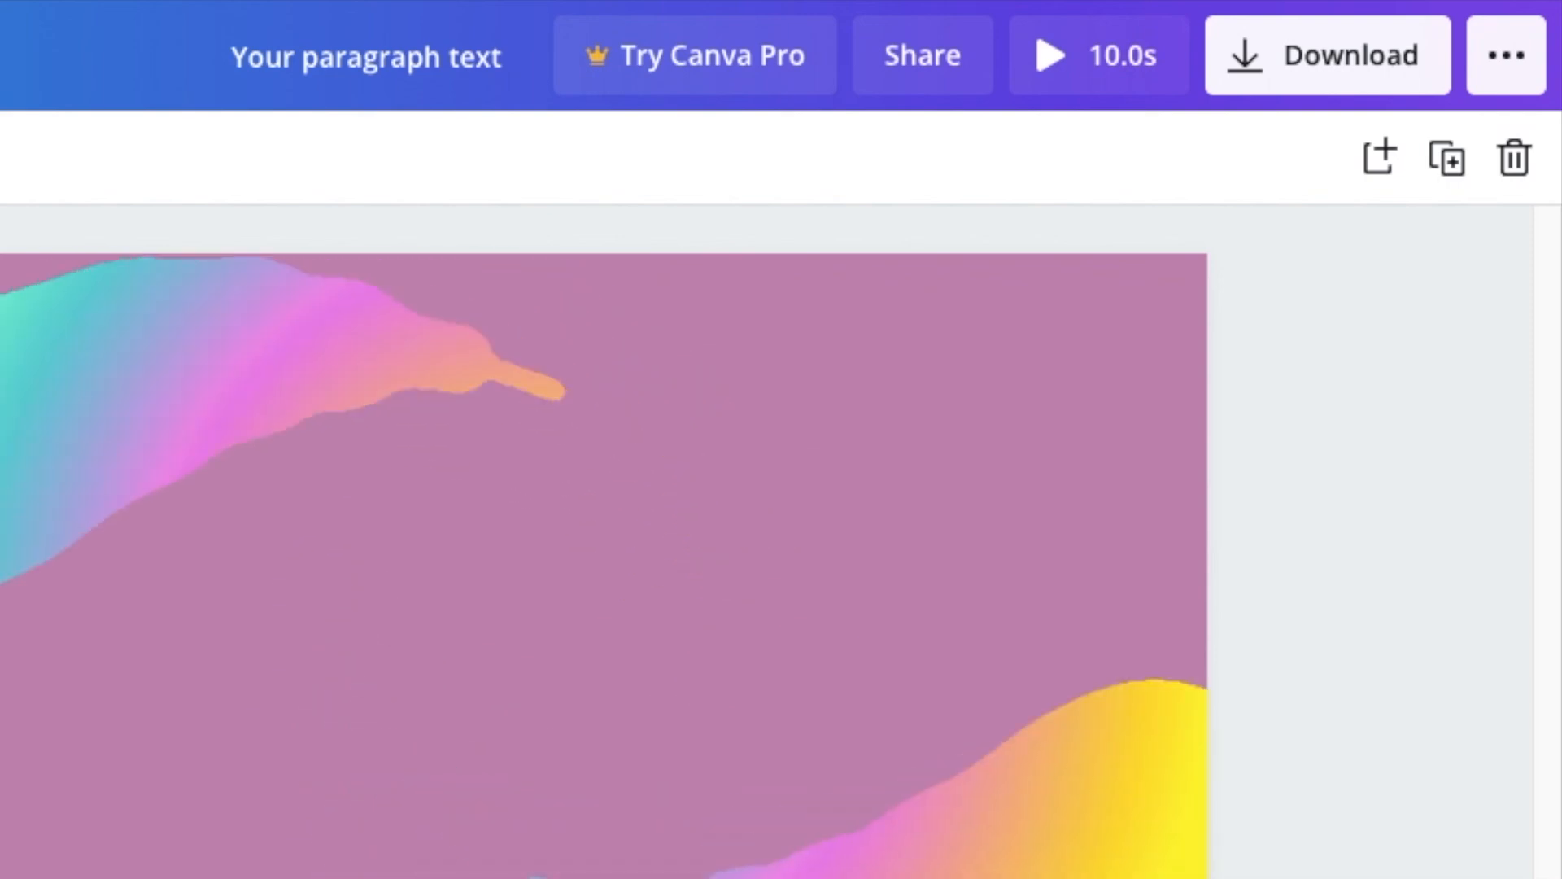